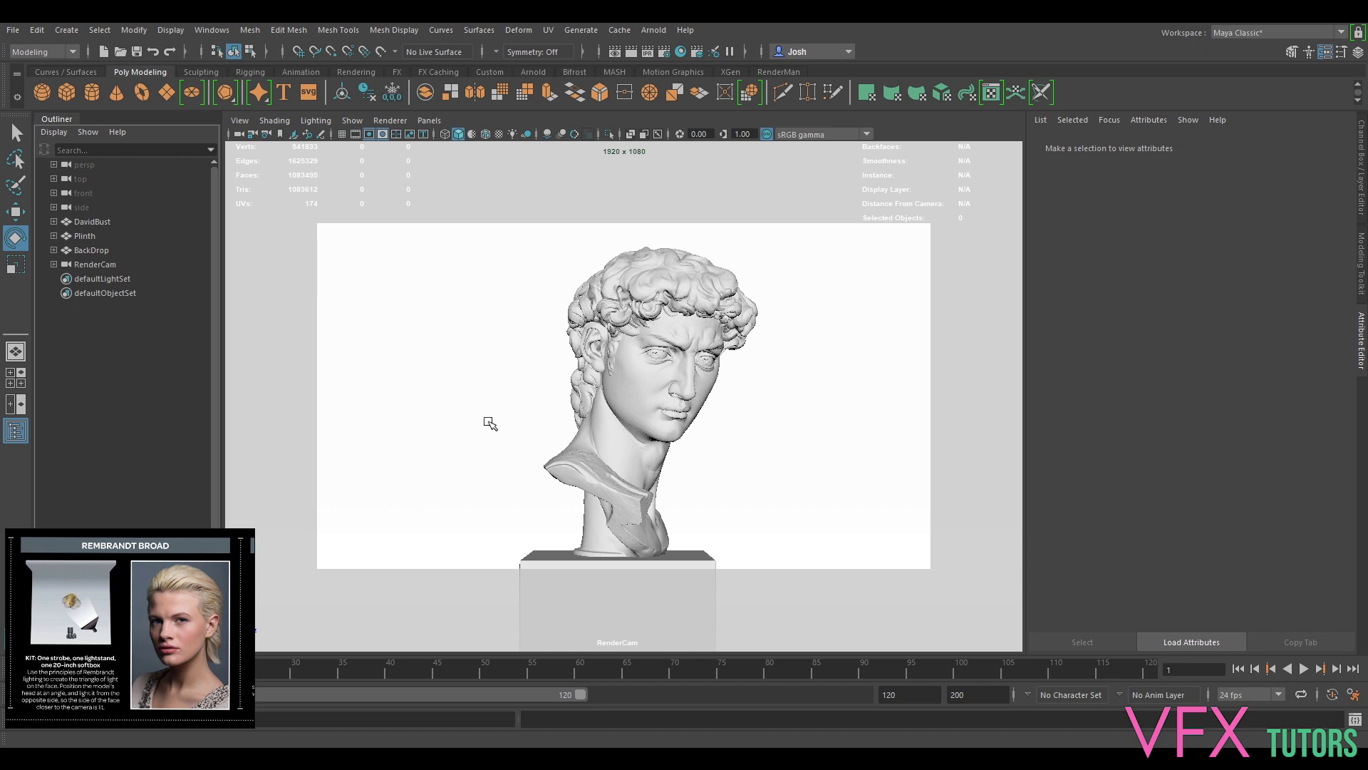
- Switch the viewport to the persp camera and examine the layout of the bust, plinth, backdrop and render camera
click(429, 120)
mouse_move(470, 140)
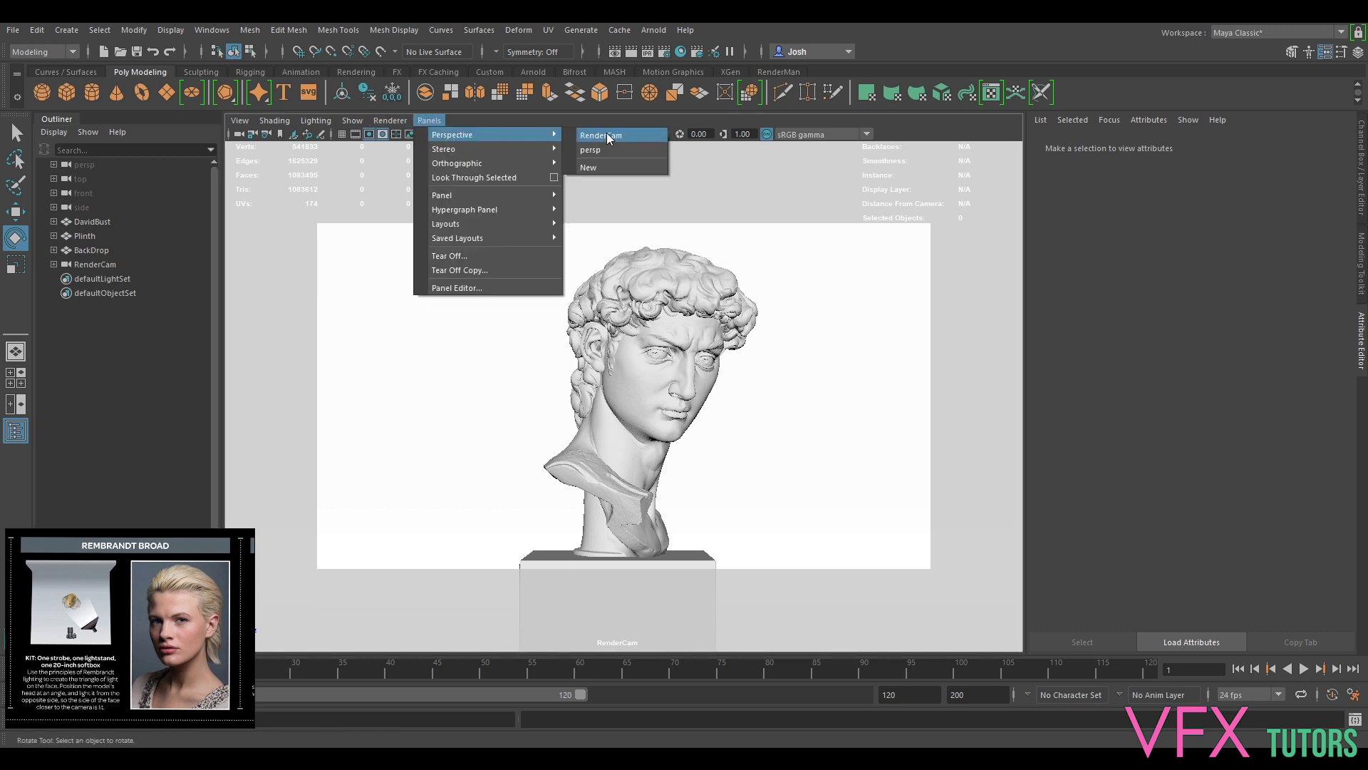
click(592, 150)
alt+drag(580, 397, 506, 630)
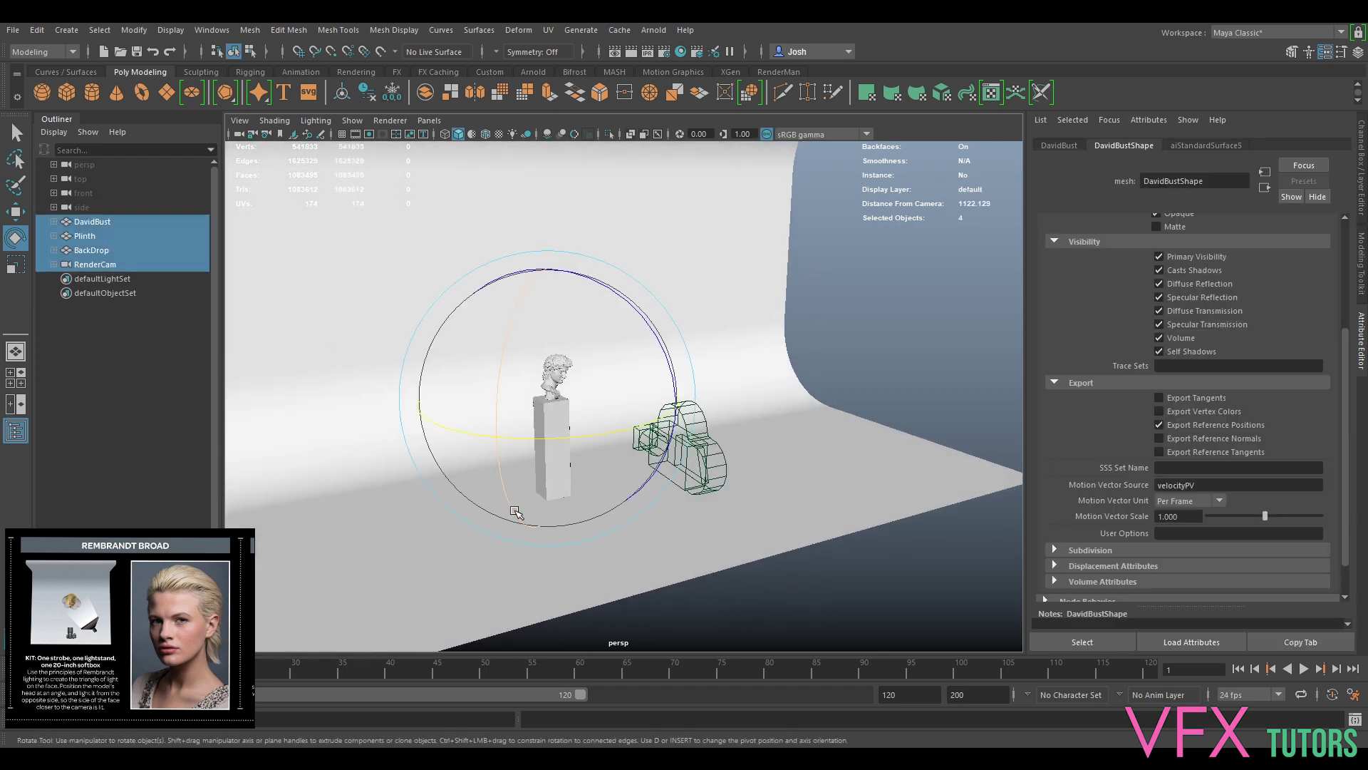
click(938, 322)
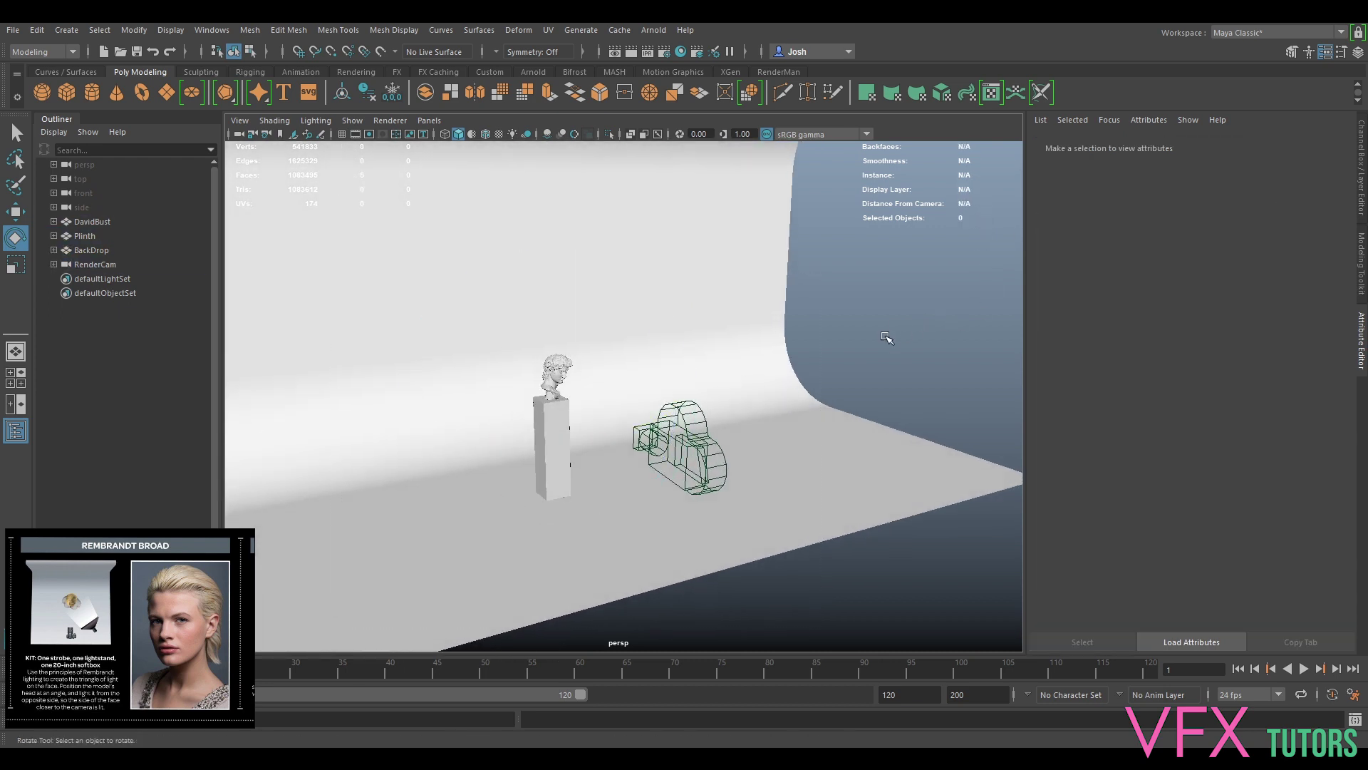
alt+drag(922, 357, 871, 381)
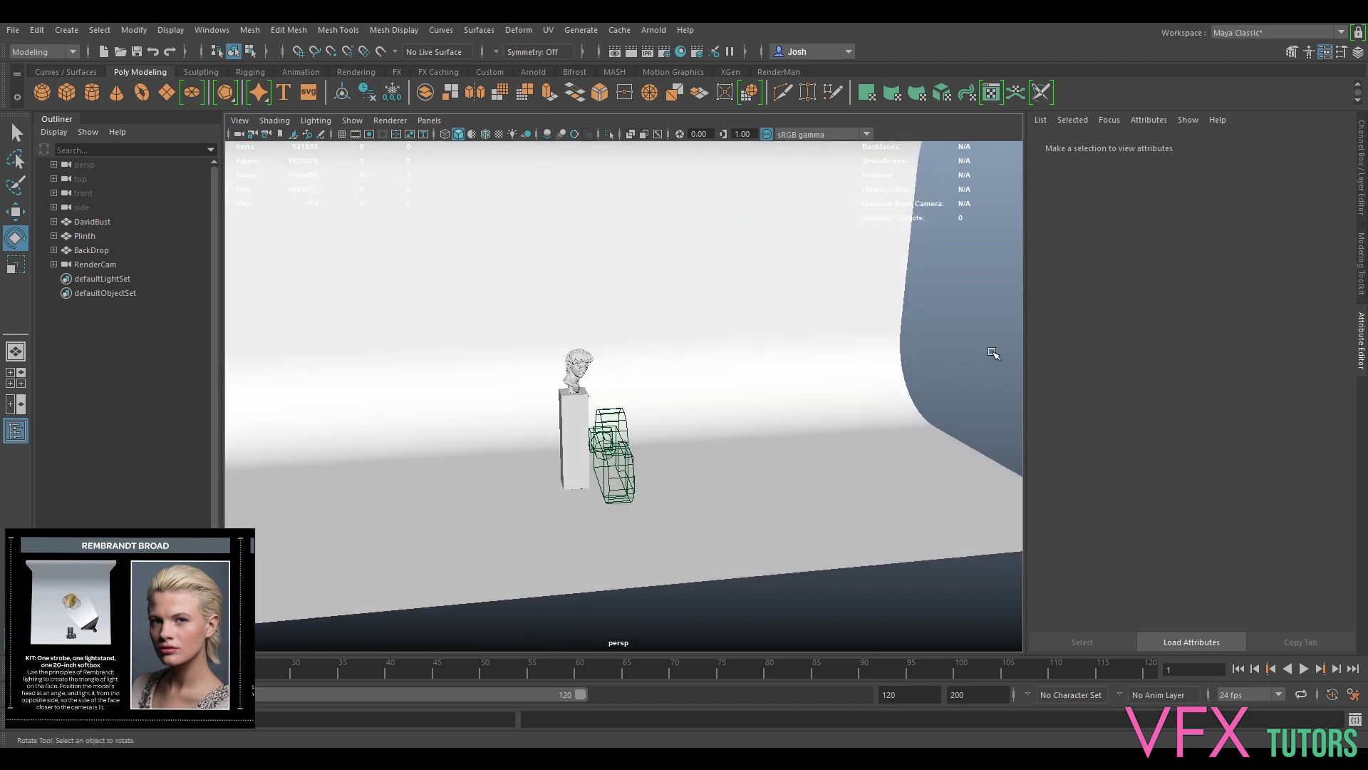
alt+drag(638, 336, 632, 330)
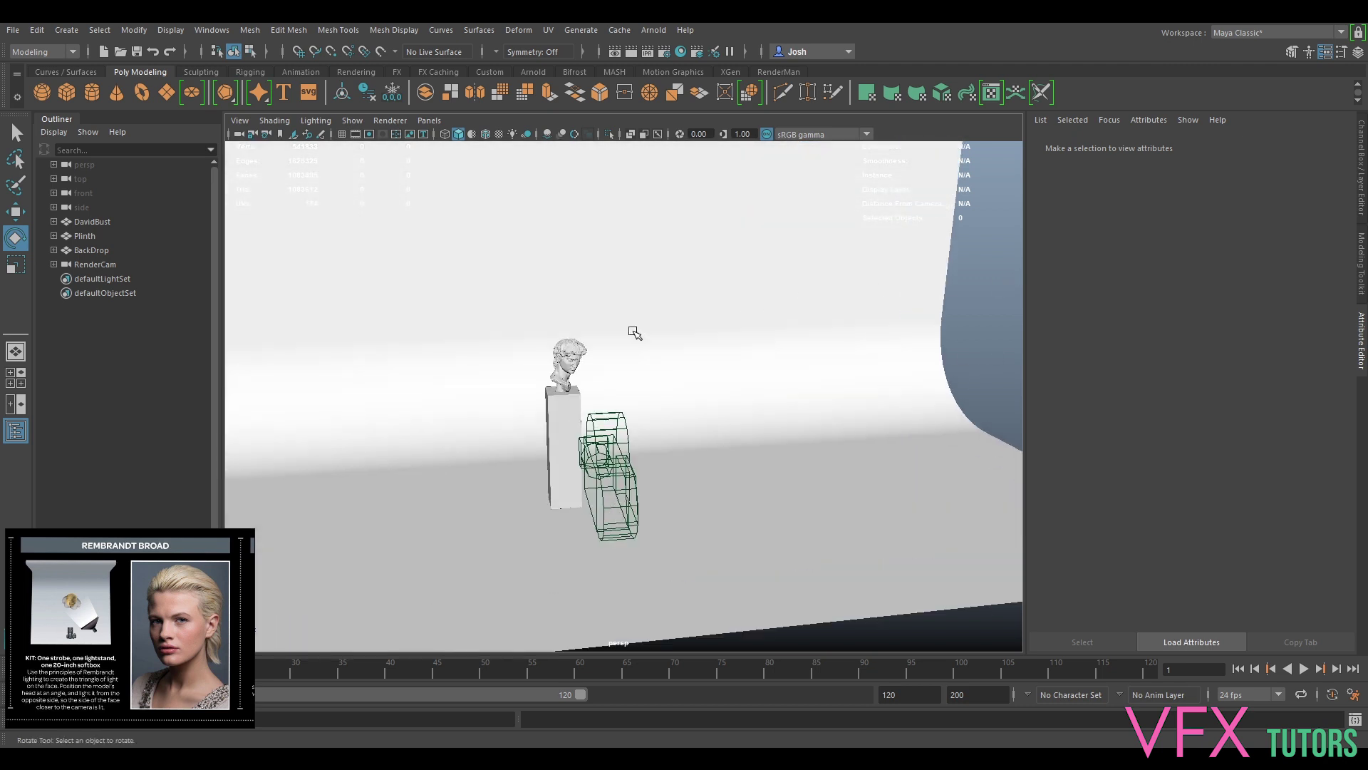
alt+drag(730, 342, 708, 309)
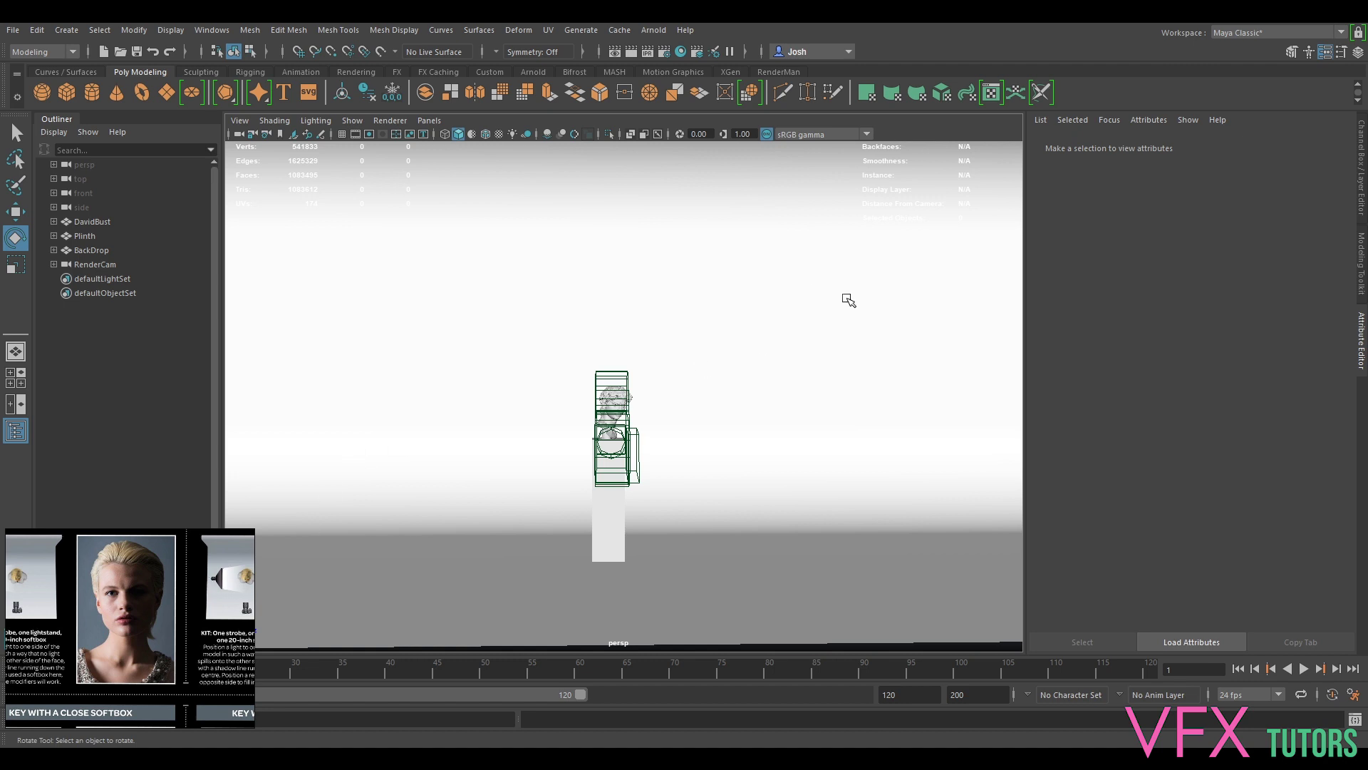
- Switch the viewport to RenderCam and rotate the David bust around its vertical axis until the face points at the camera
click(429, 120)
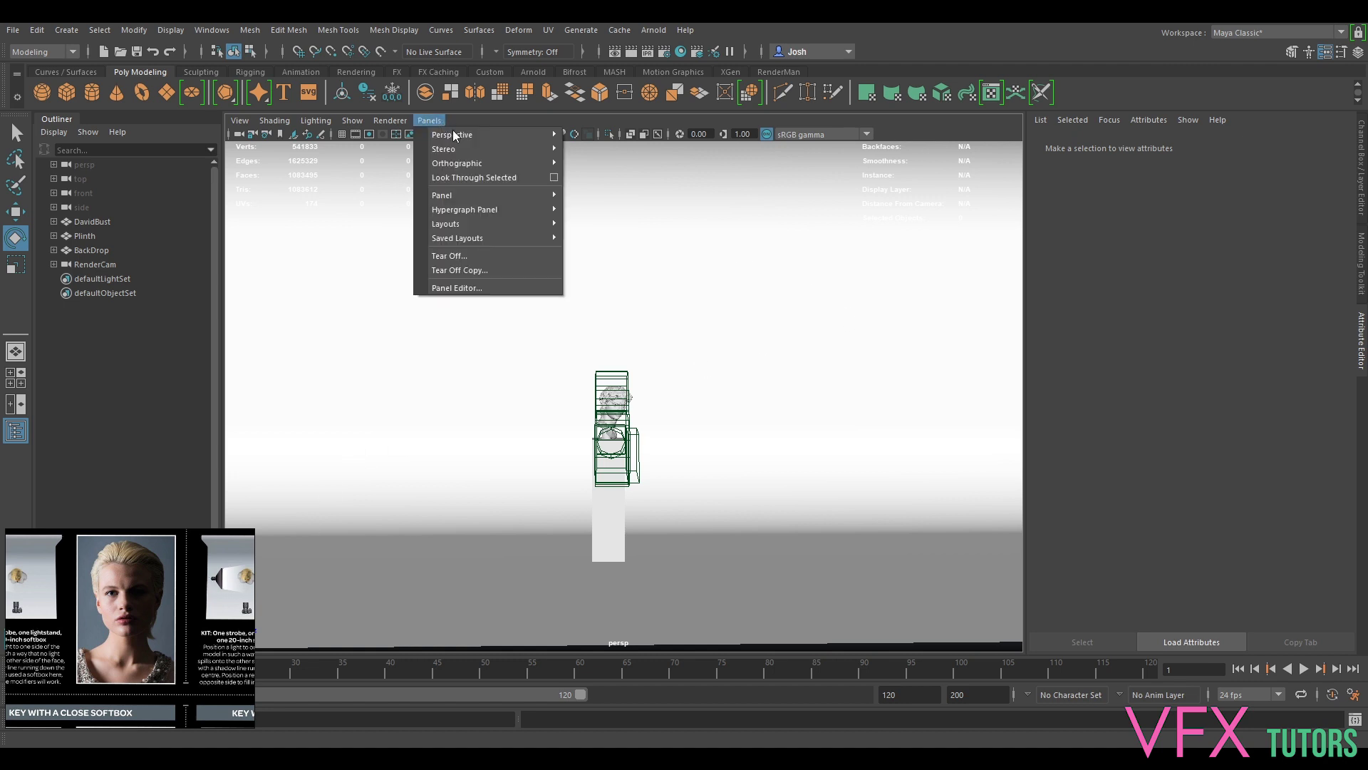
mouse_move(463, 136)
click(606, 136)
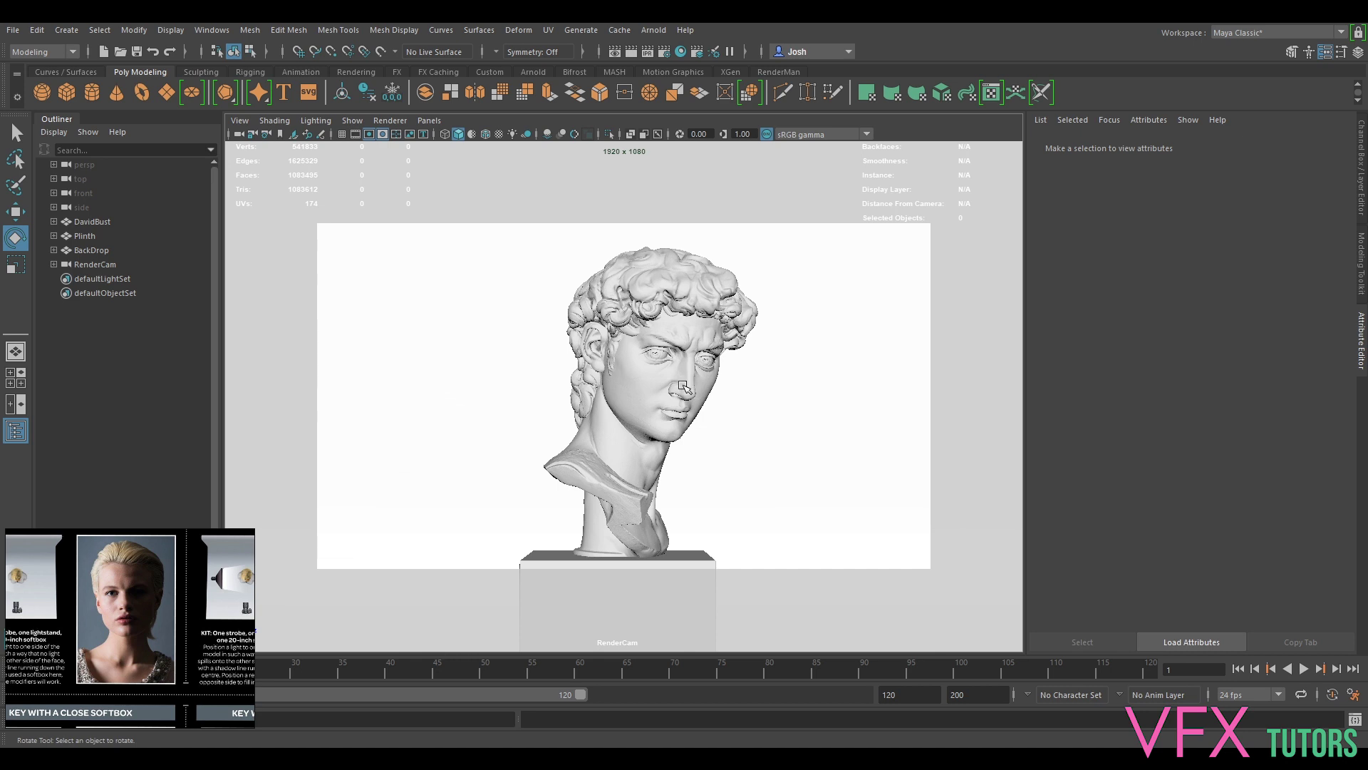
click(682, 399)
drag(680, 563, 626, 611)
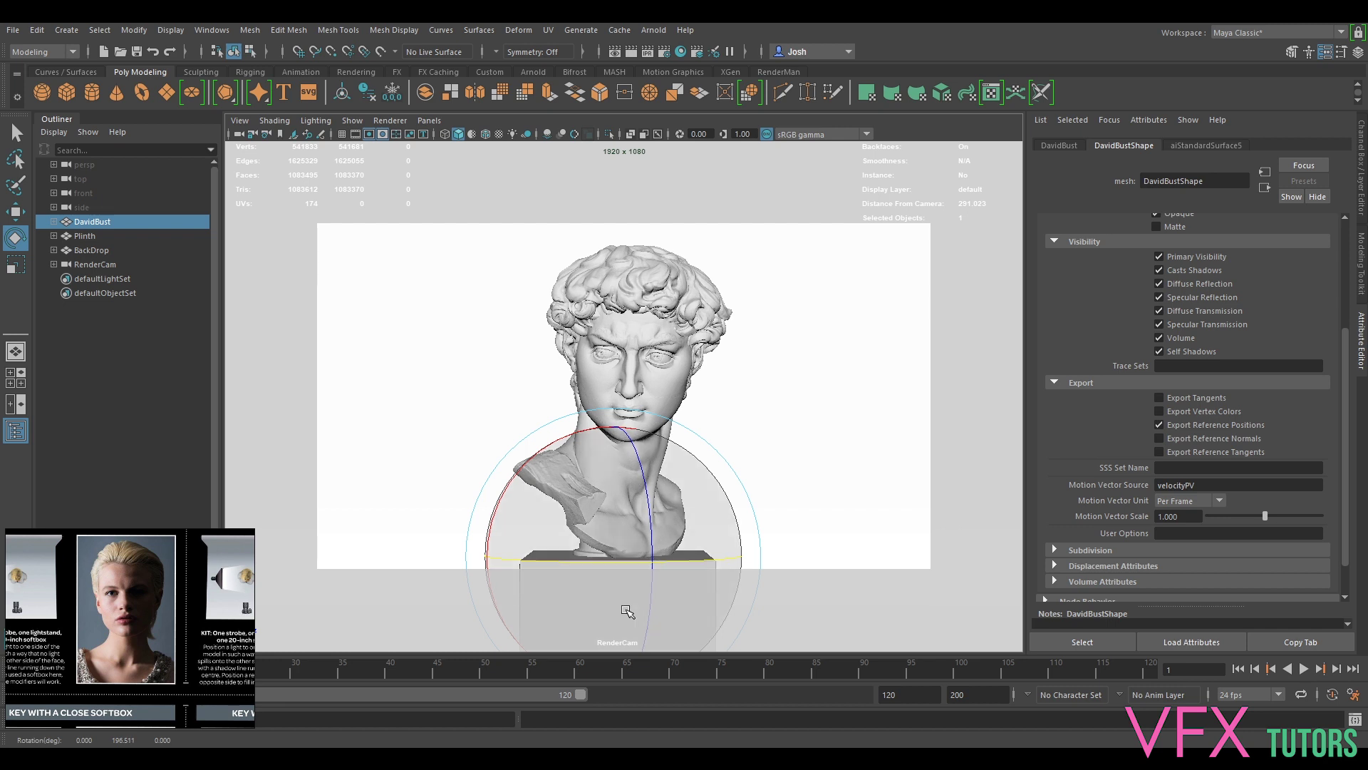
- Return the viewport to the persp camera and create an Arnold area light
click(433, 121)
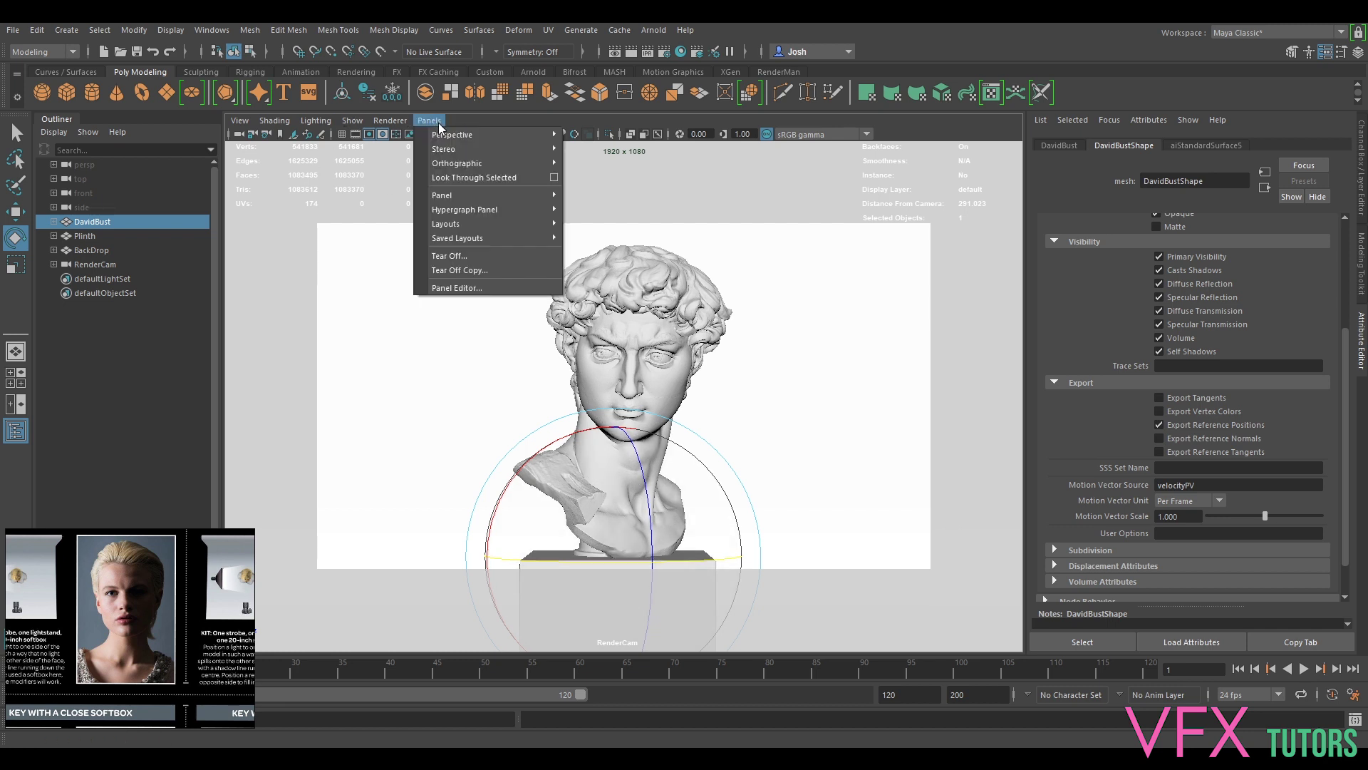
mouse_move(502, 134)
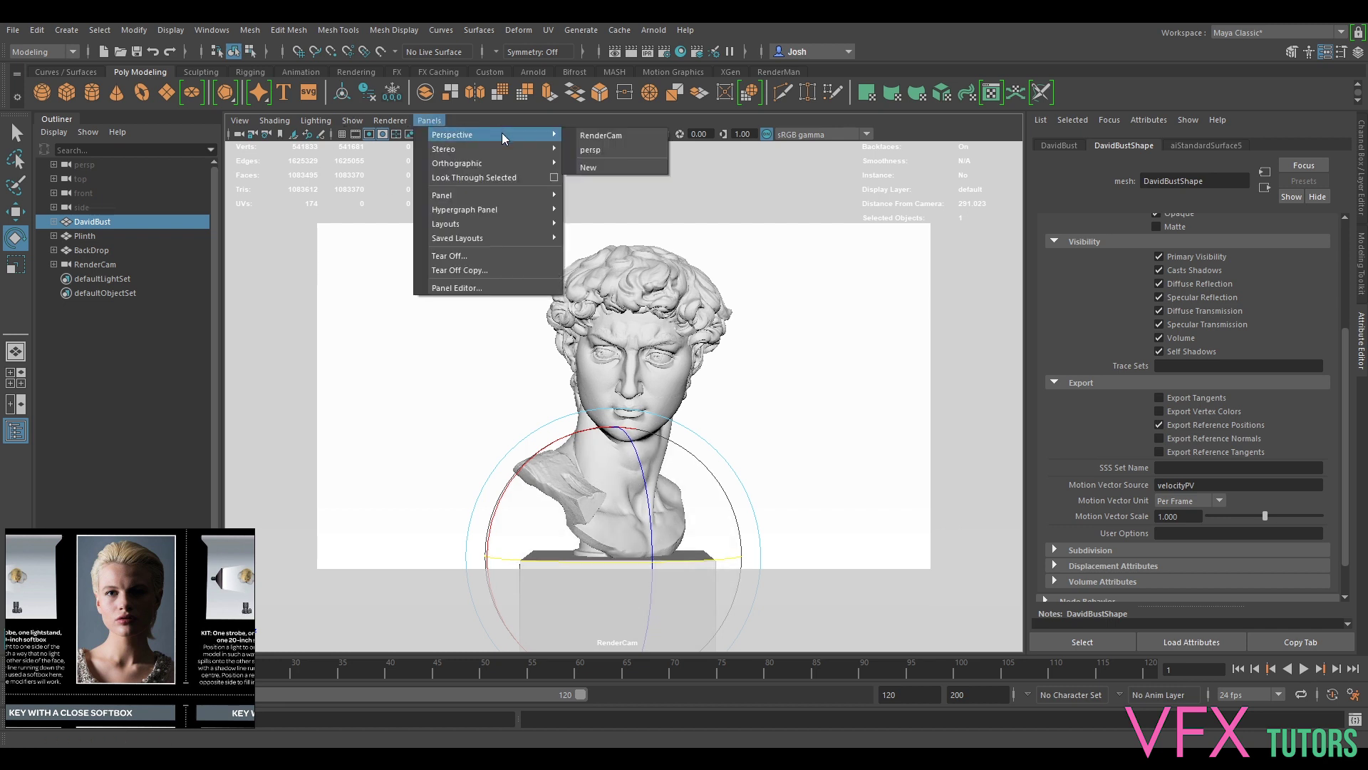
click(608, 151)
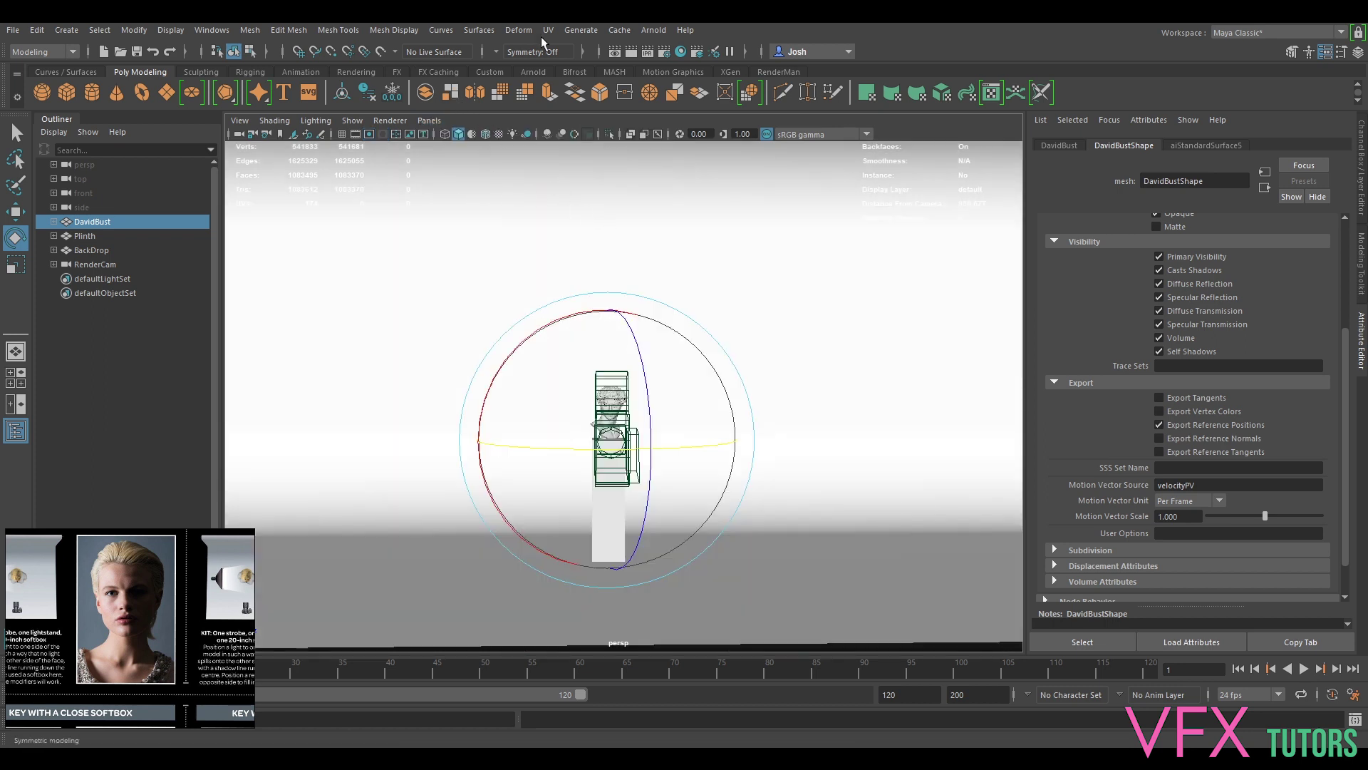
click(653, 30)
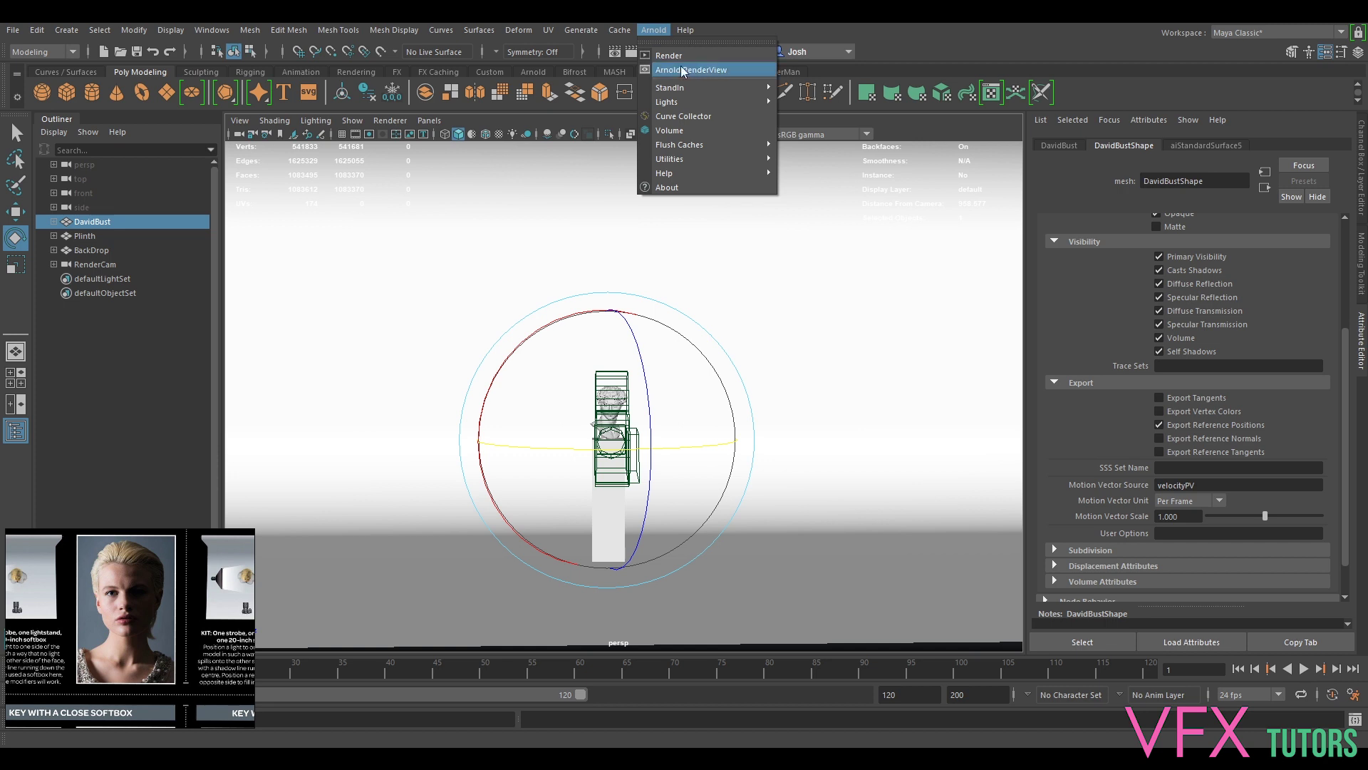
mouse_move(690, 101)
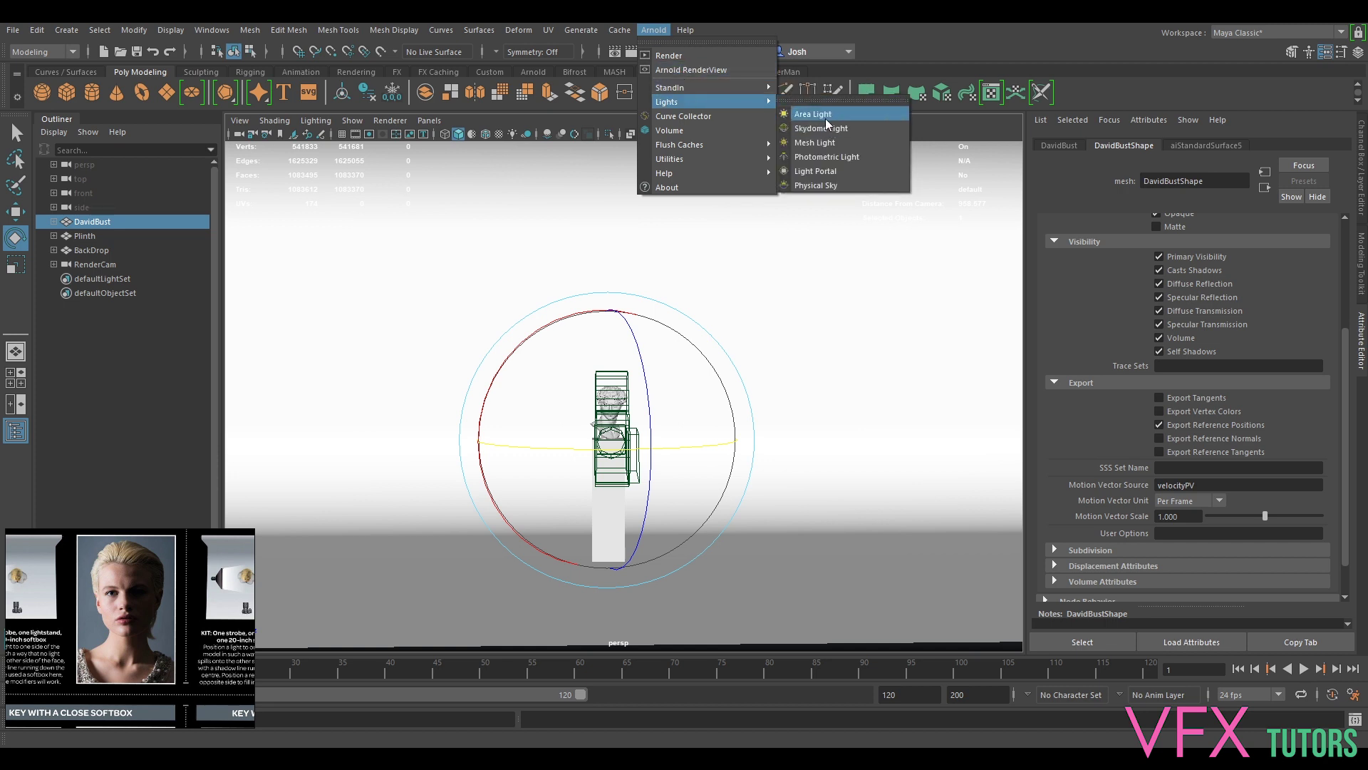
click(826, 114)
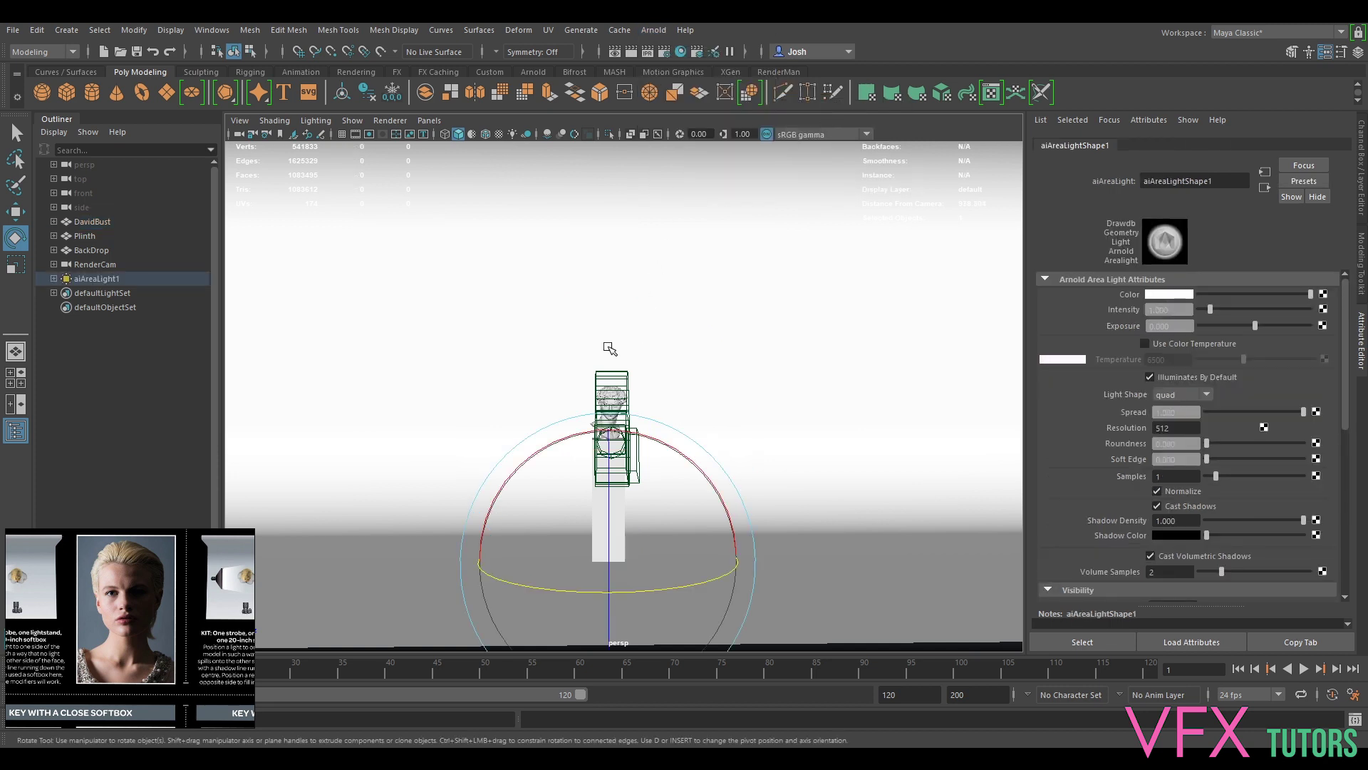
- Move the area light up beside the bust's head and scale it uniformly to about 77
key(w)
middle_drag(617, 585, 487, 447)
key(r)
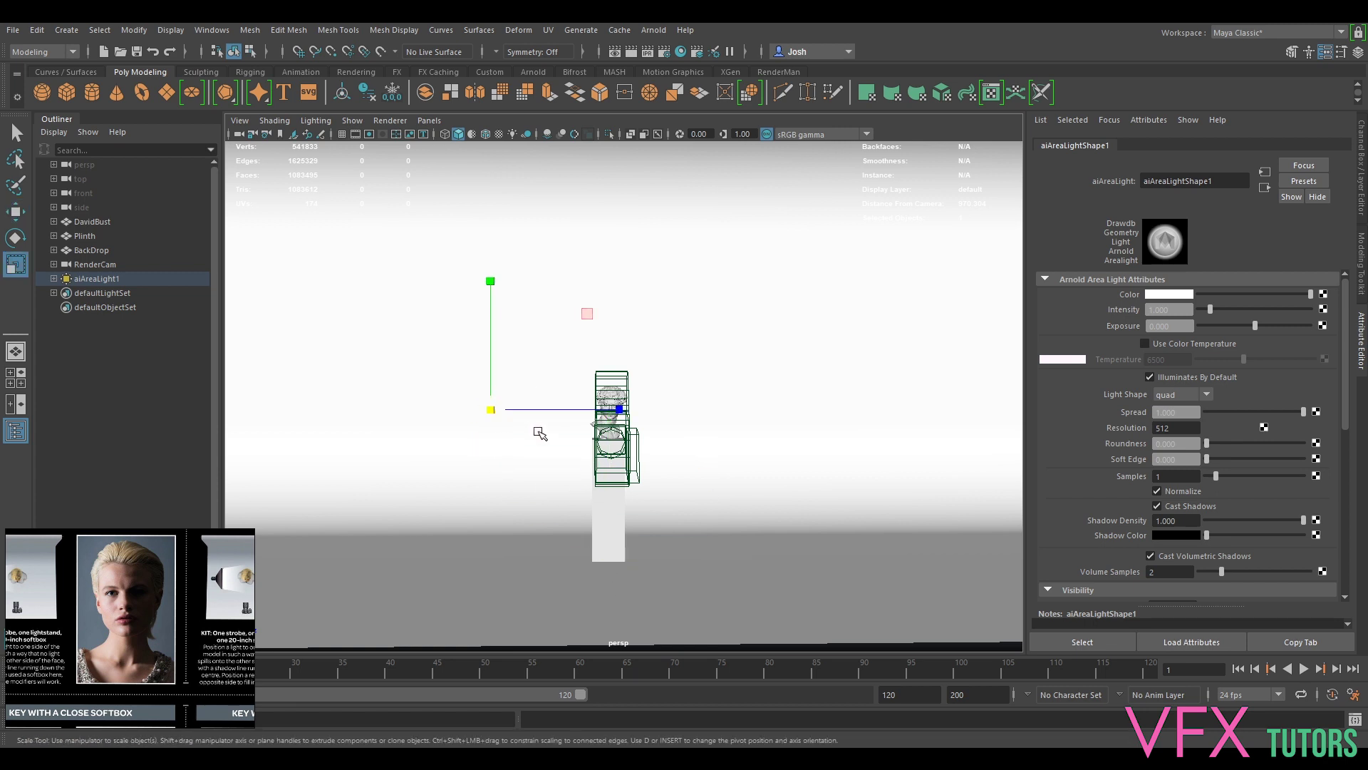
drag(492, 410, 641, 419)
- Turn the area light to face the bust, setting its Rotate X to 180
key(e)
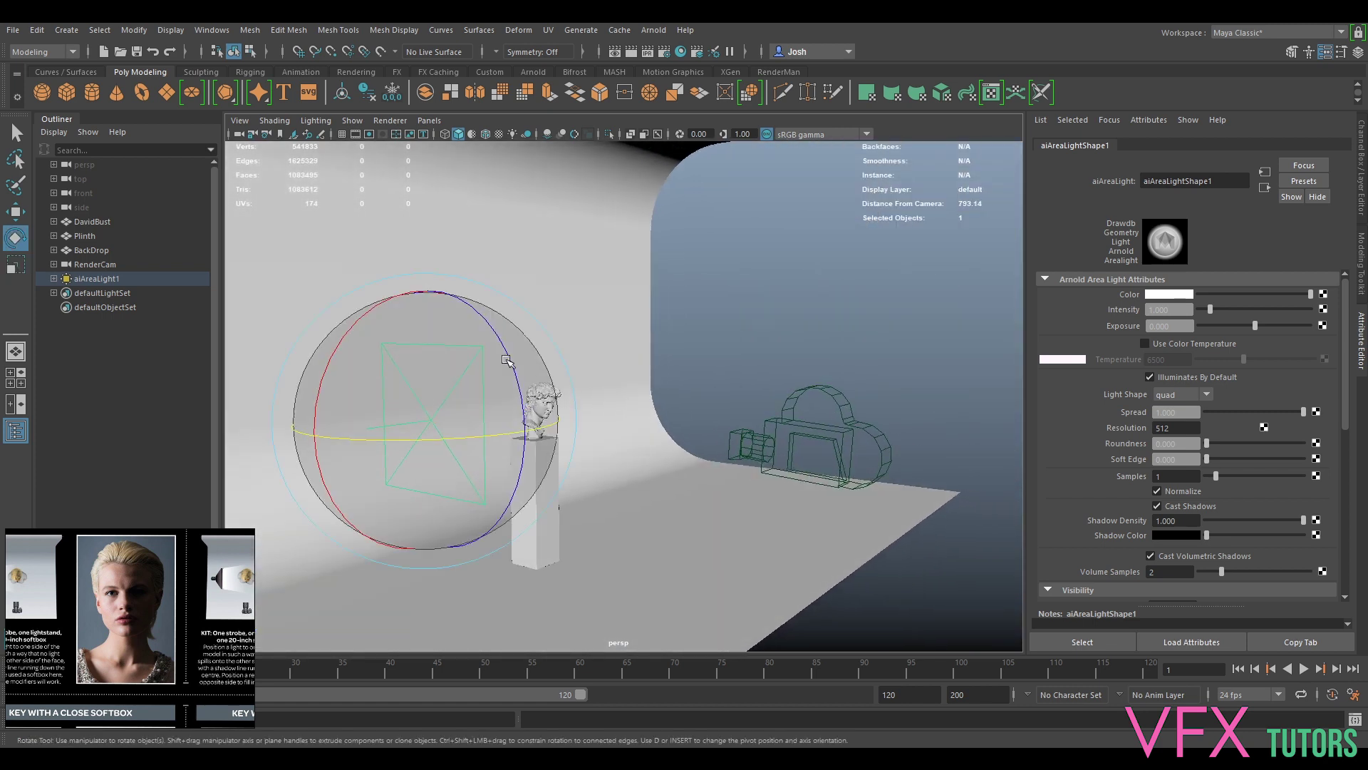
drag(407, 322, 641, 437)
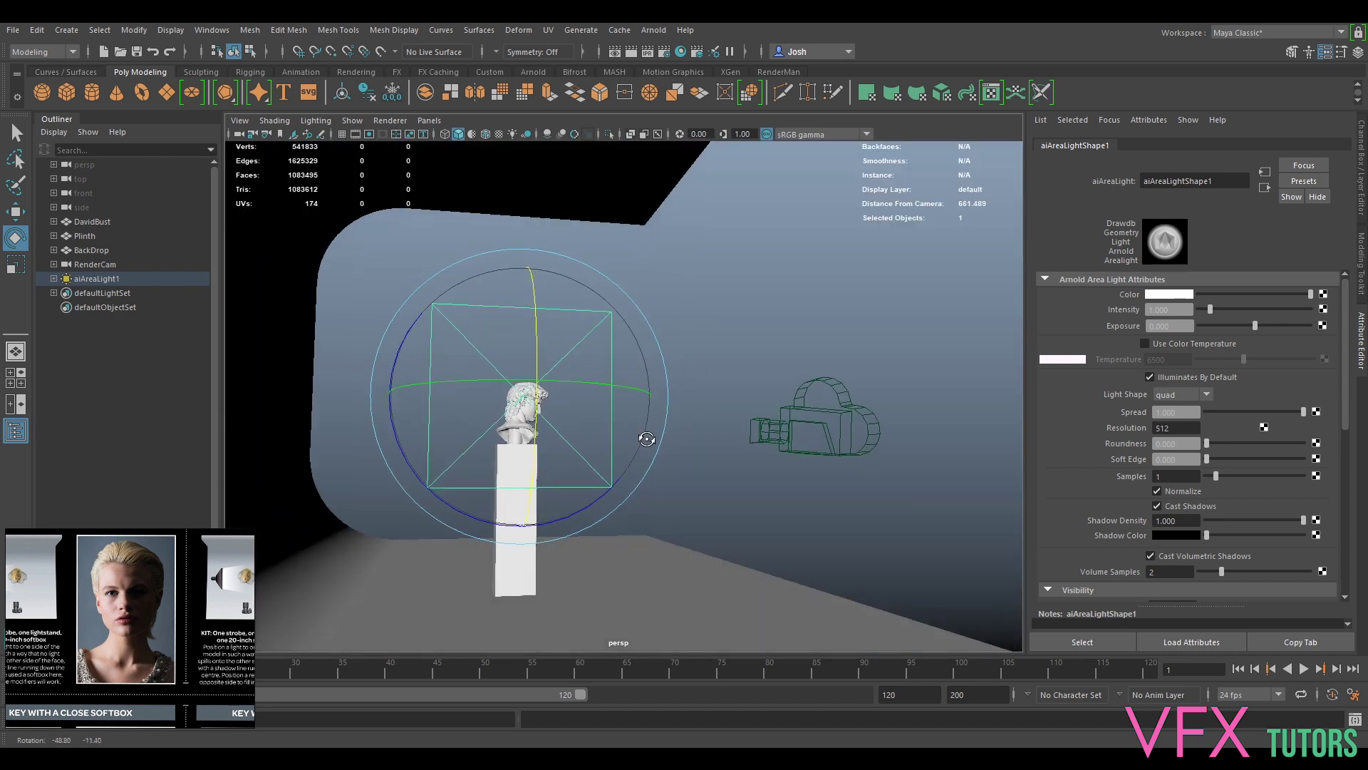
alt+drag(360, 397, 499, 441)
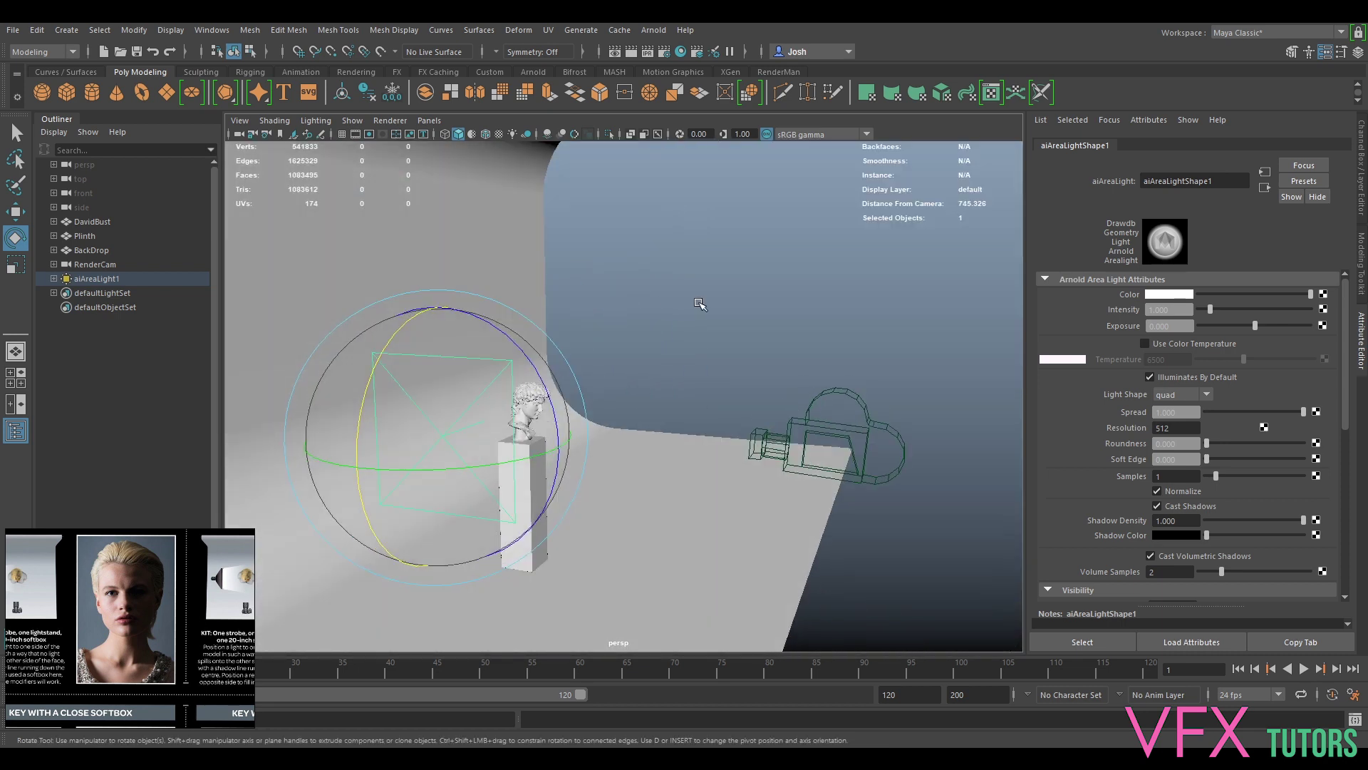
click(1362, 175)
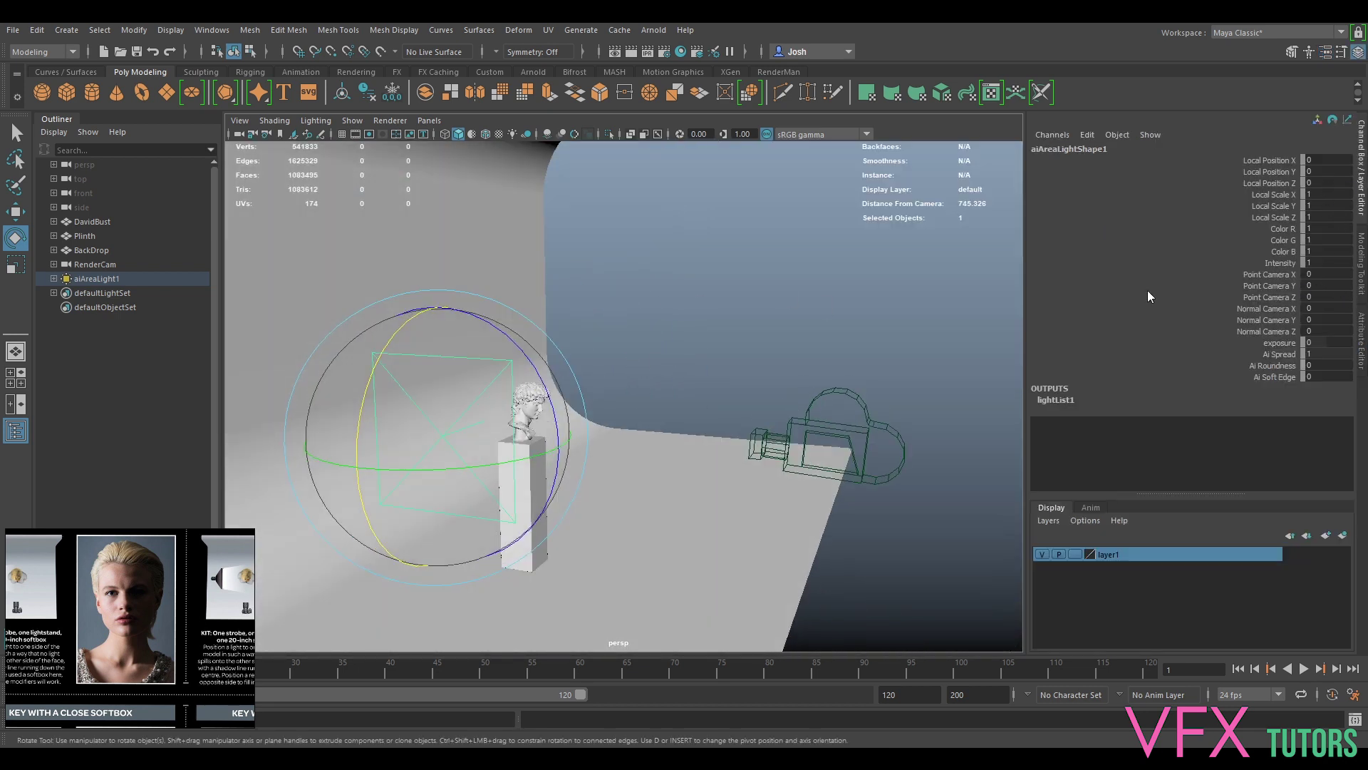
click(1361, 331)
click(1362, 210)
click(784, 285)
alt+drag(533, 404, 565, 351)
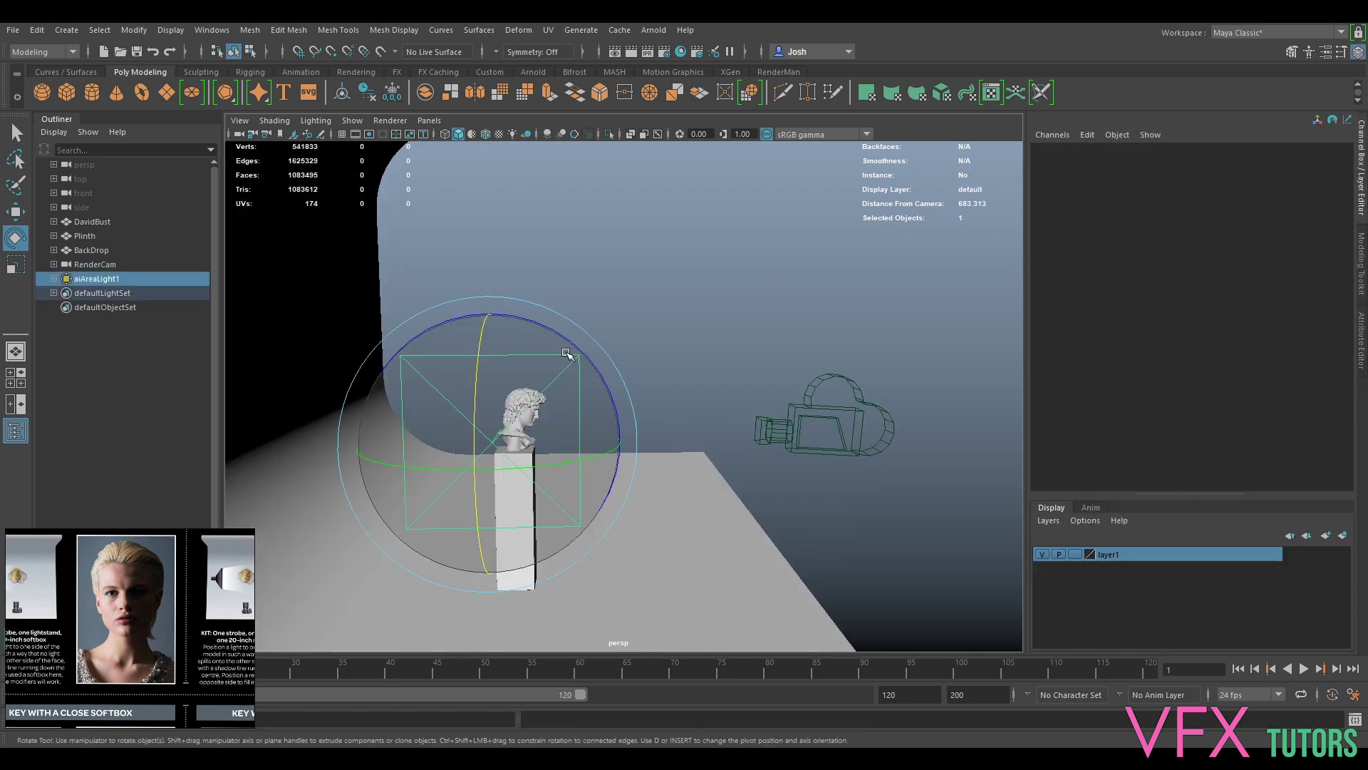
click(565, 353)
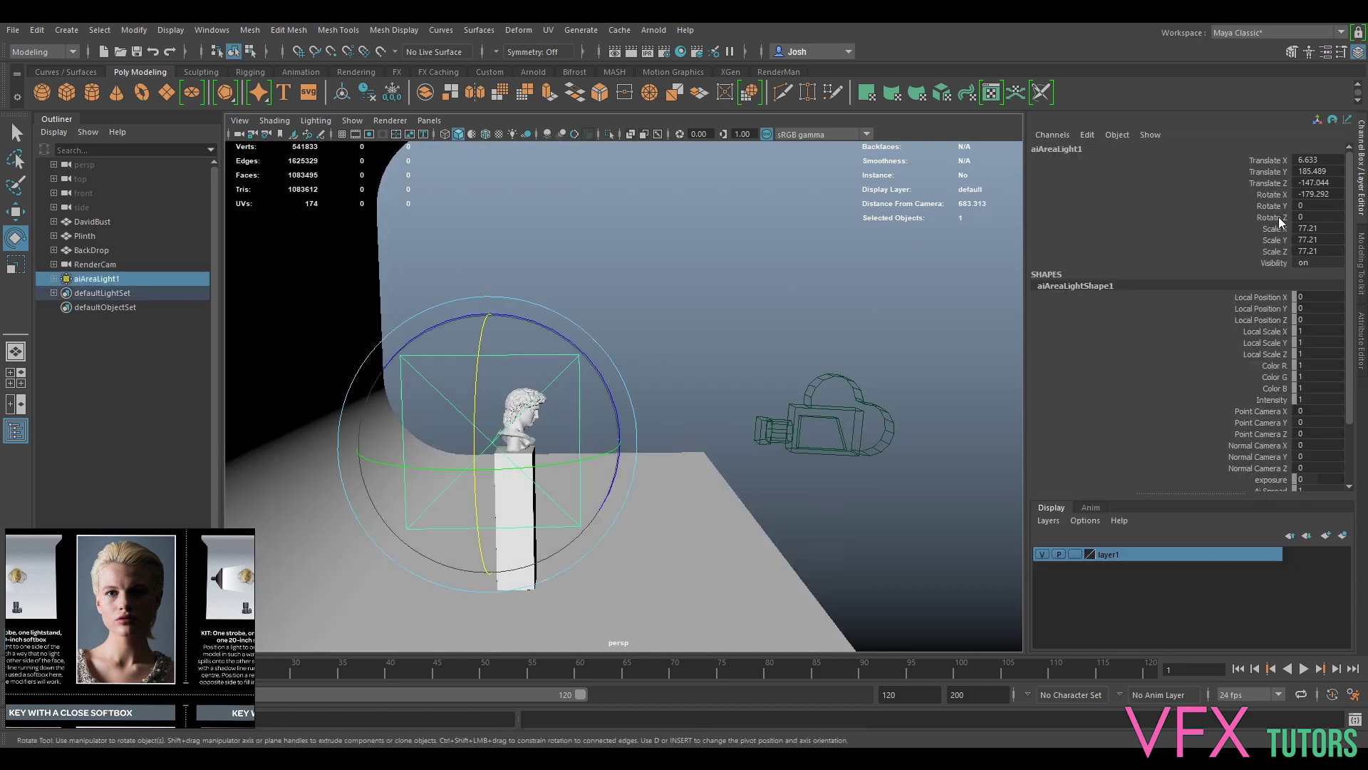
click(1318, 193)
text(180)
key(Return)
- Slide the area light along the X axis to about -9.2, keeping it at head height beside the bust
alt+drag(748, 406, 777, 401)
alt+middle_drag(673, 444, 731, 442)
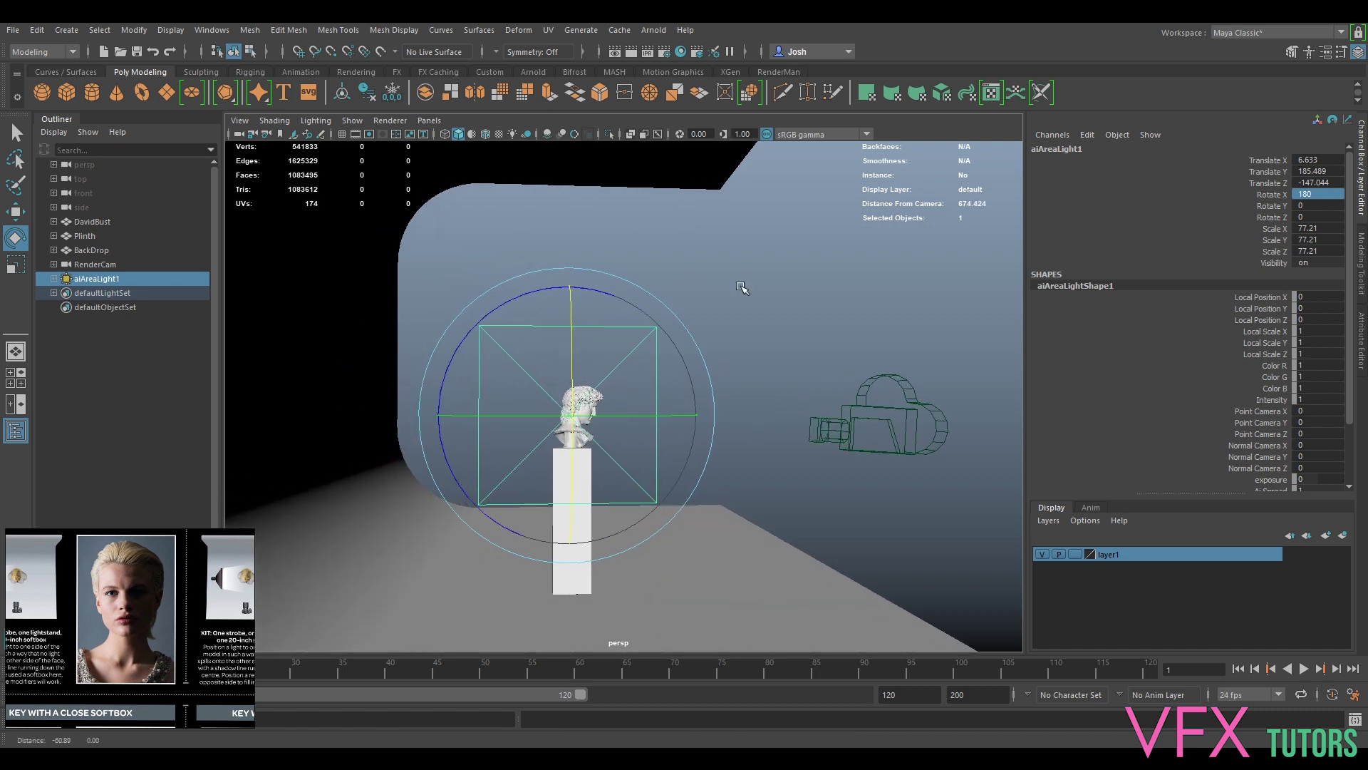
click(240, 120)
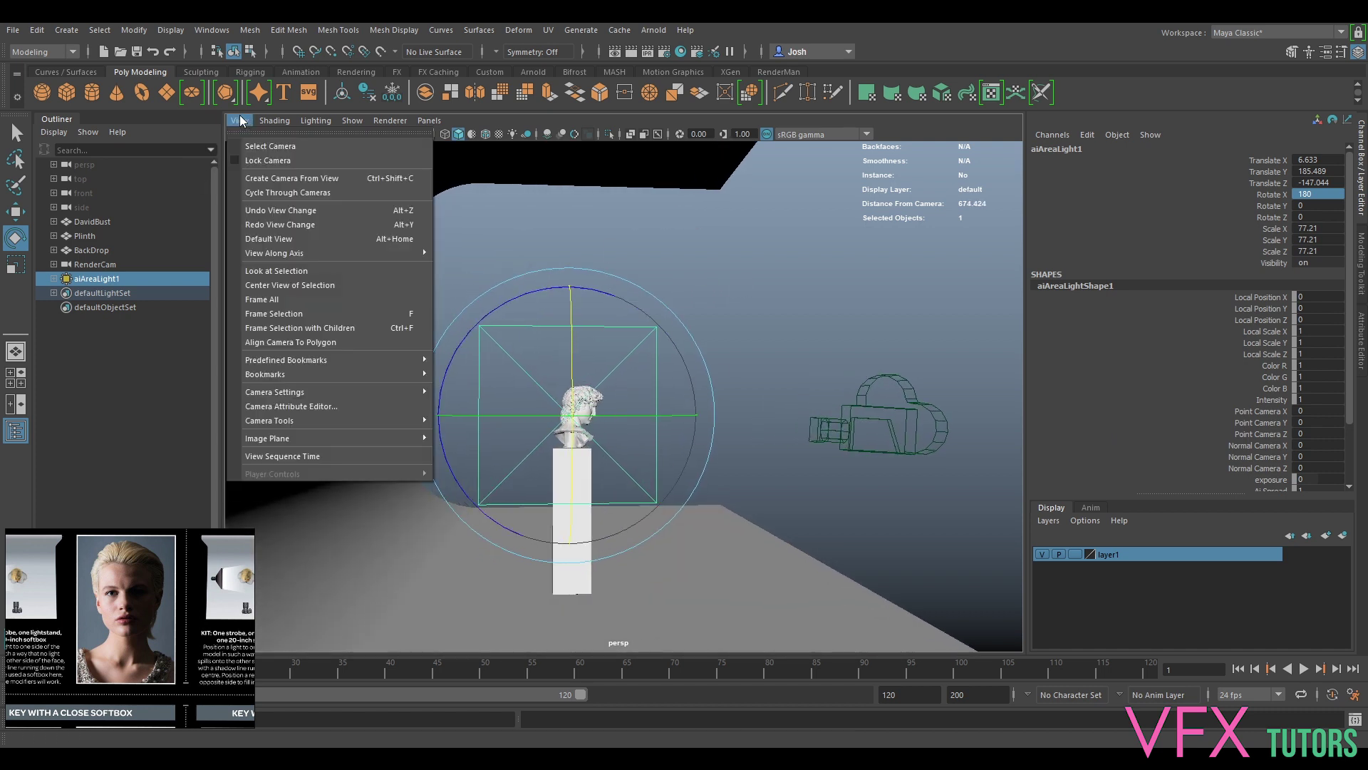
click(240, 120)
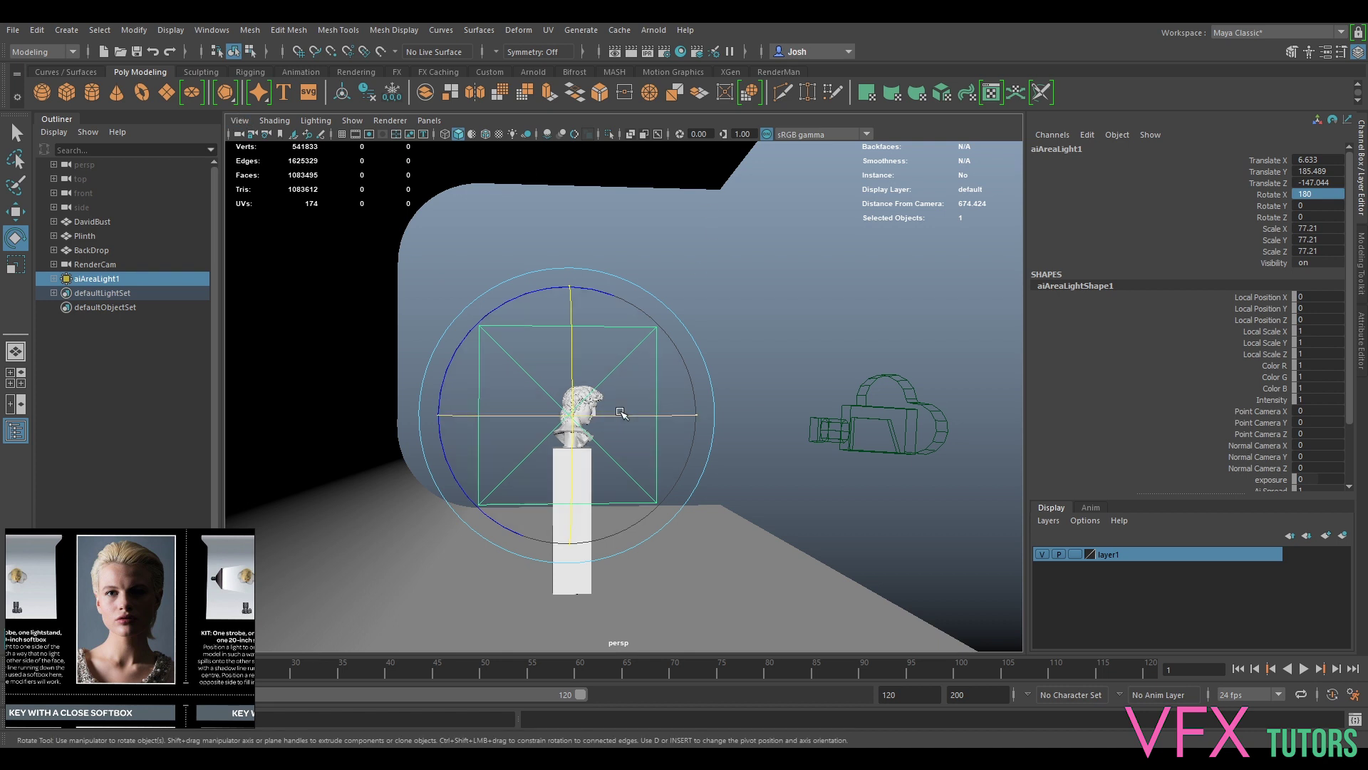
key(w)
drag(501, 414, 606, 342)
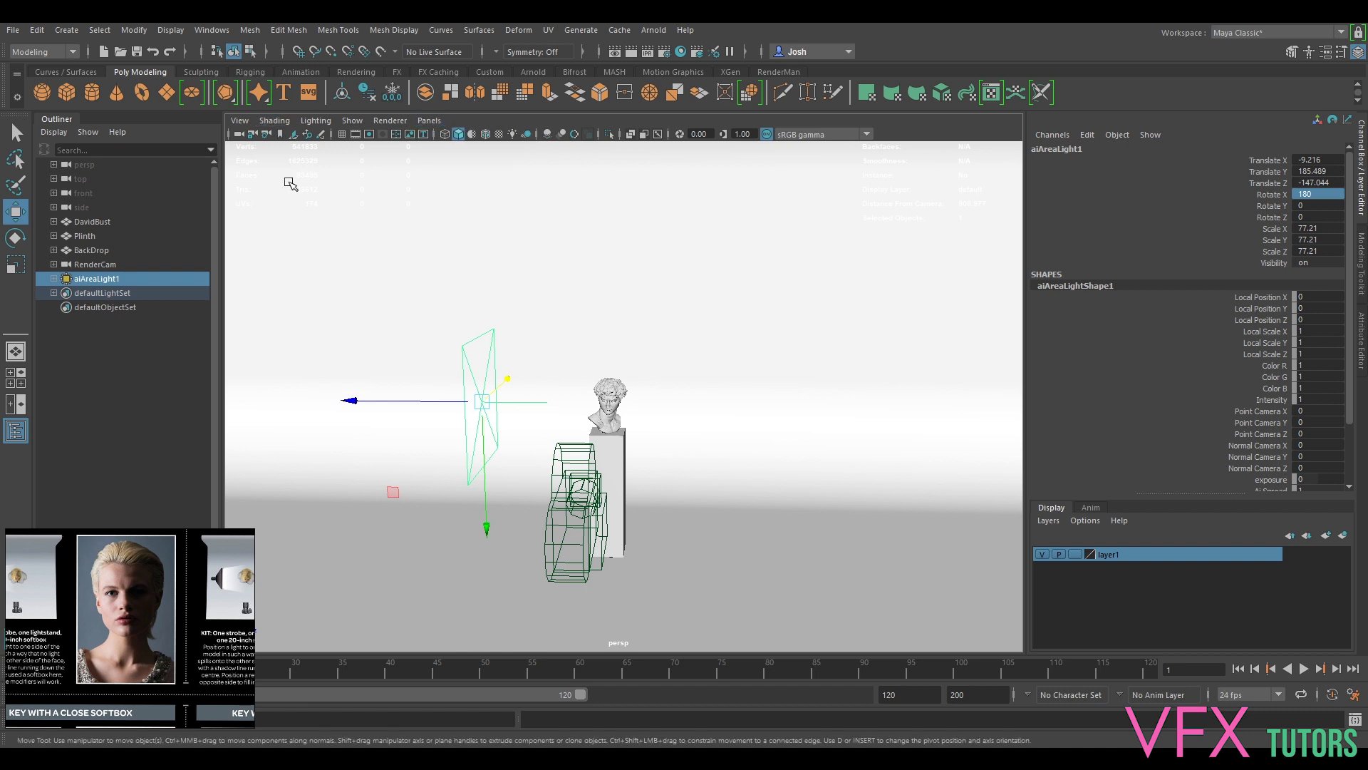
- Switch the viewport to RenderCam and open the Arnold RenderView
click(440, 121)
mouse_move(513, 134)
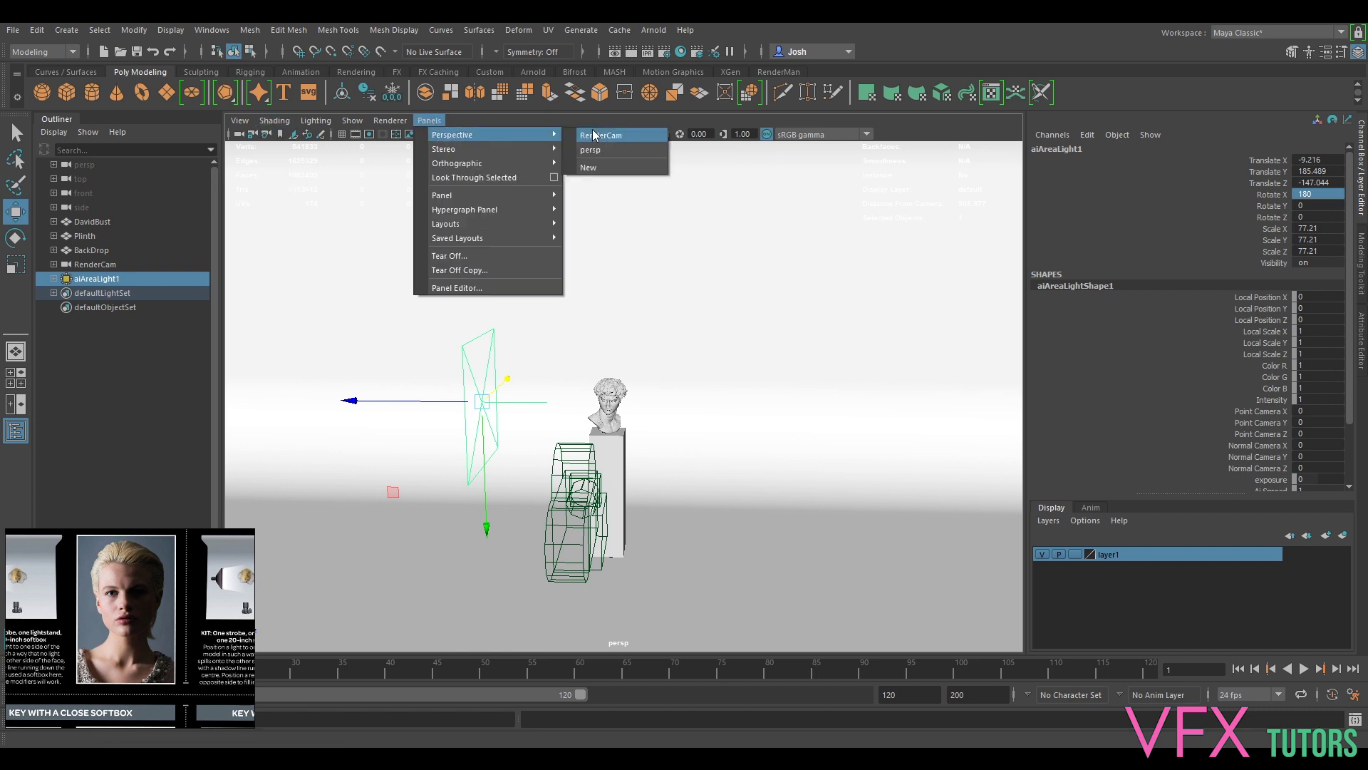
click(597, 136)
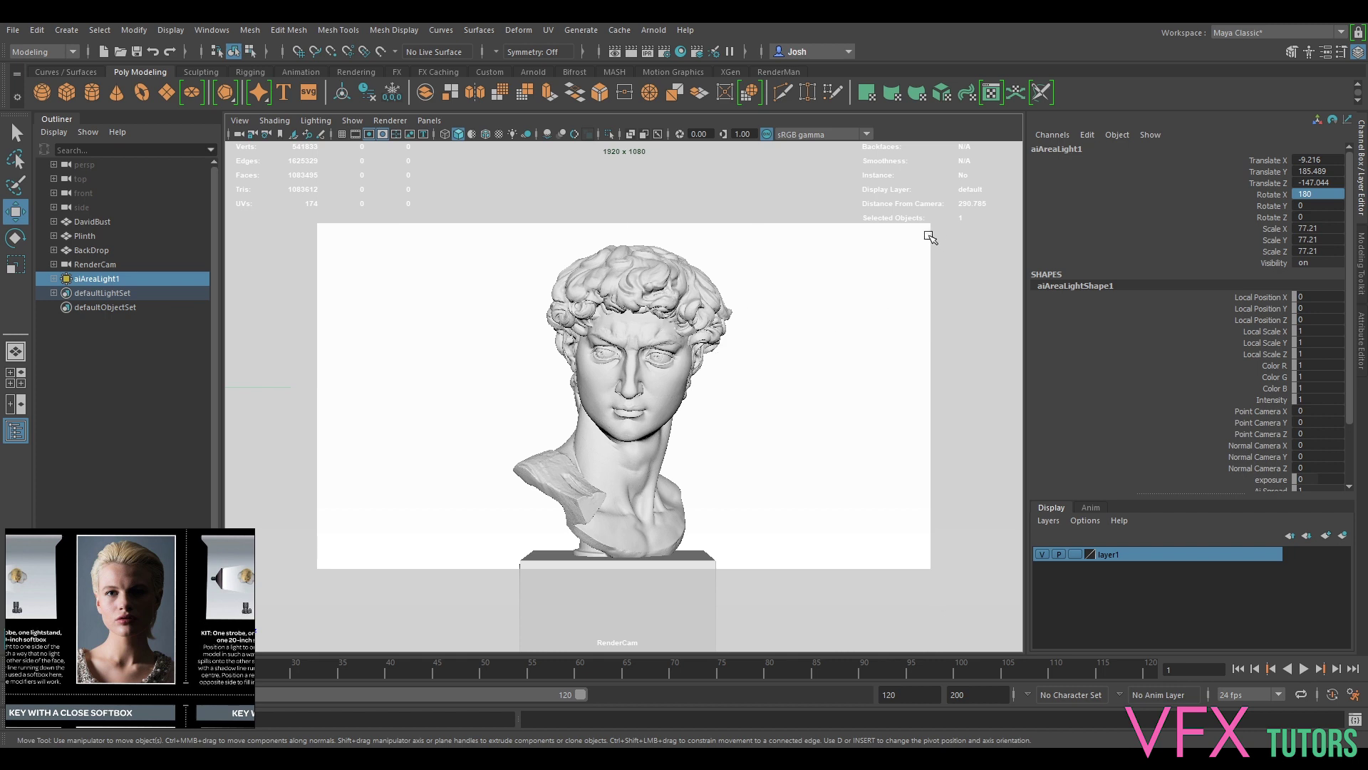
click(653, 30)
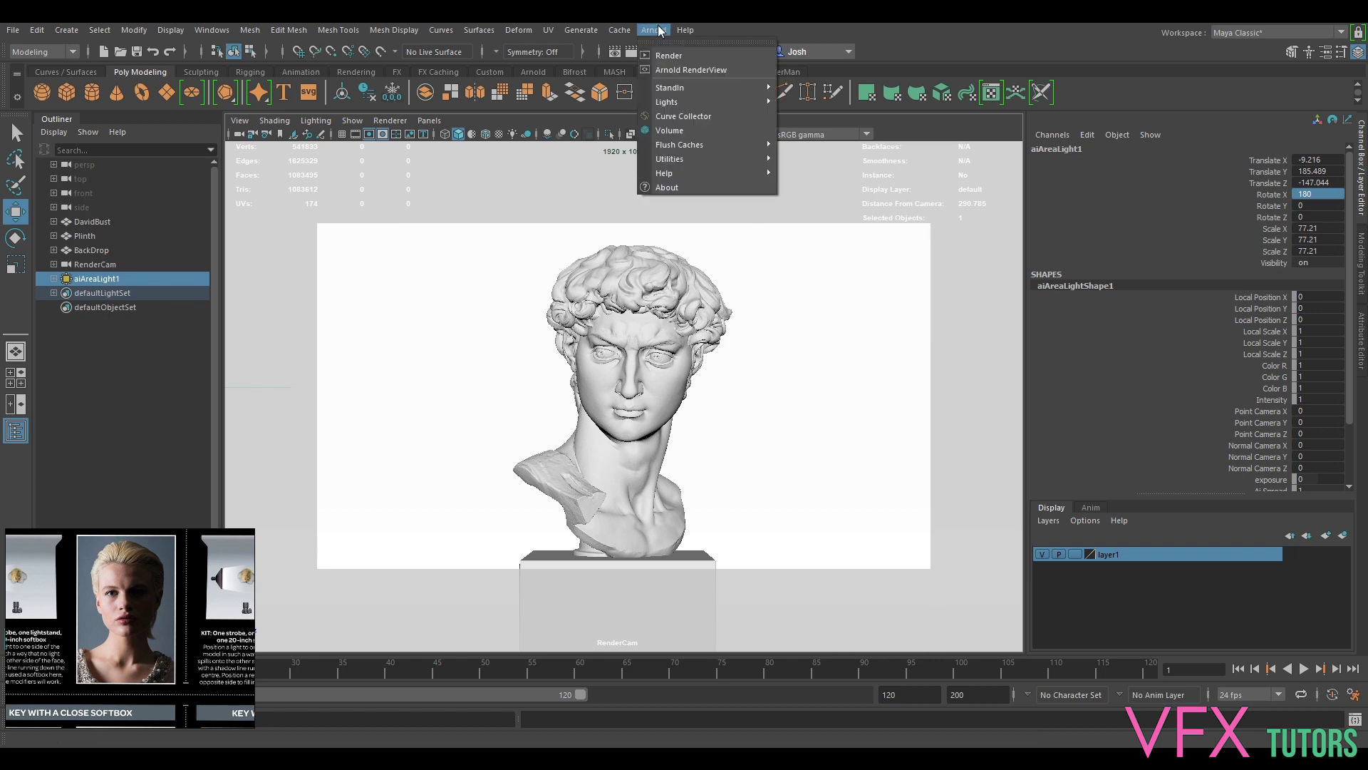
click(679, 70)
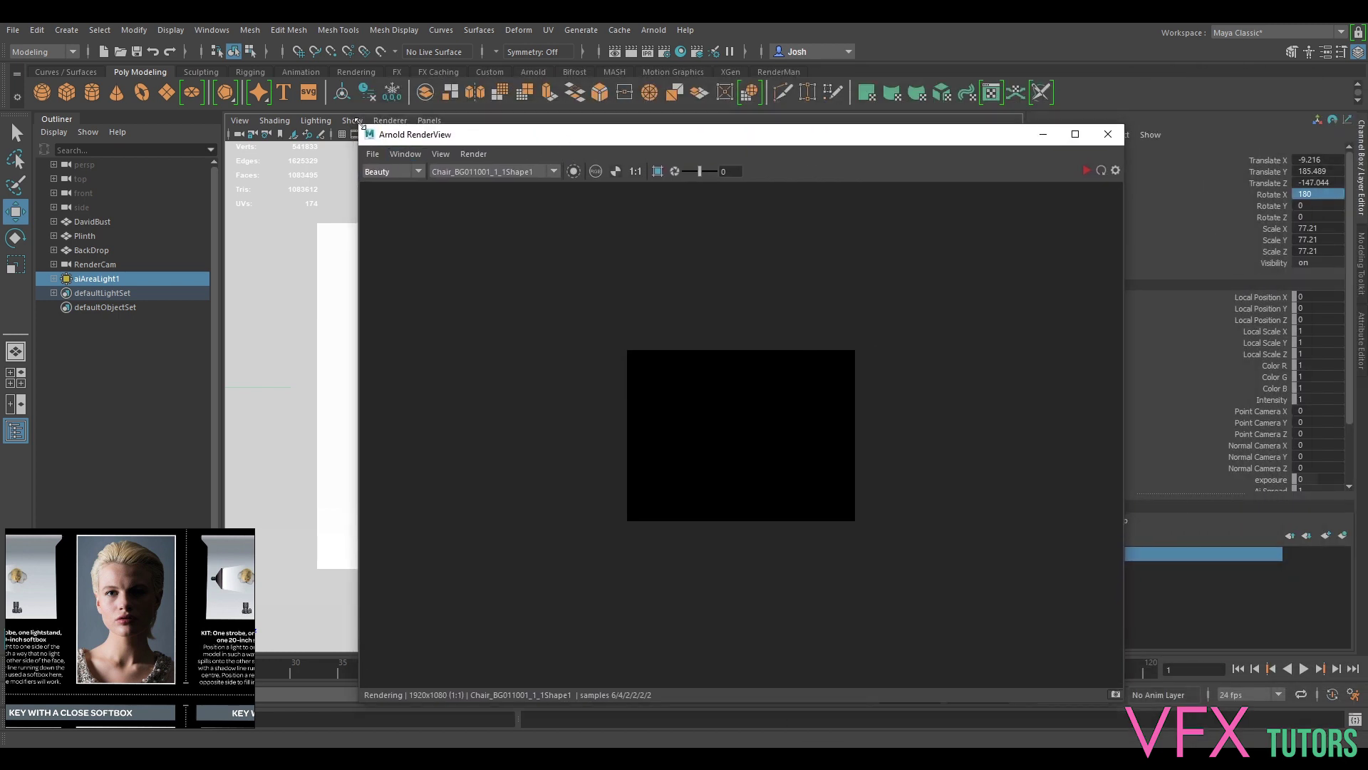
- Resize the Arnold RenderView window to a compact size and start a live render through RenderCam
drag(360, 126, 721, 330)
drag(889, 351, 901, 218)
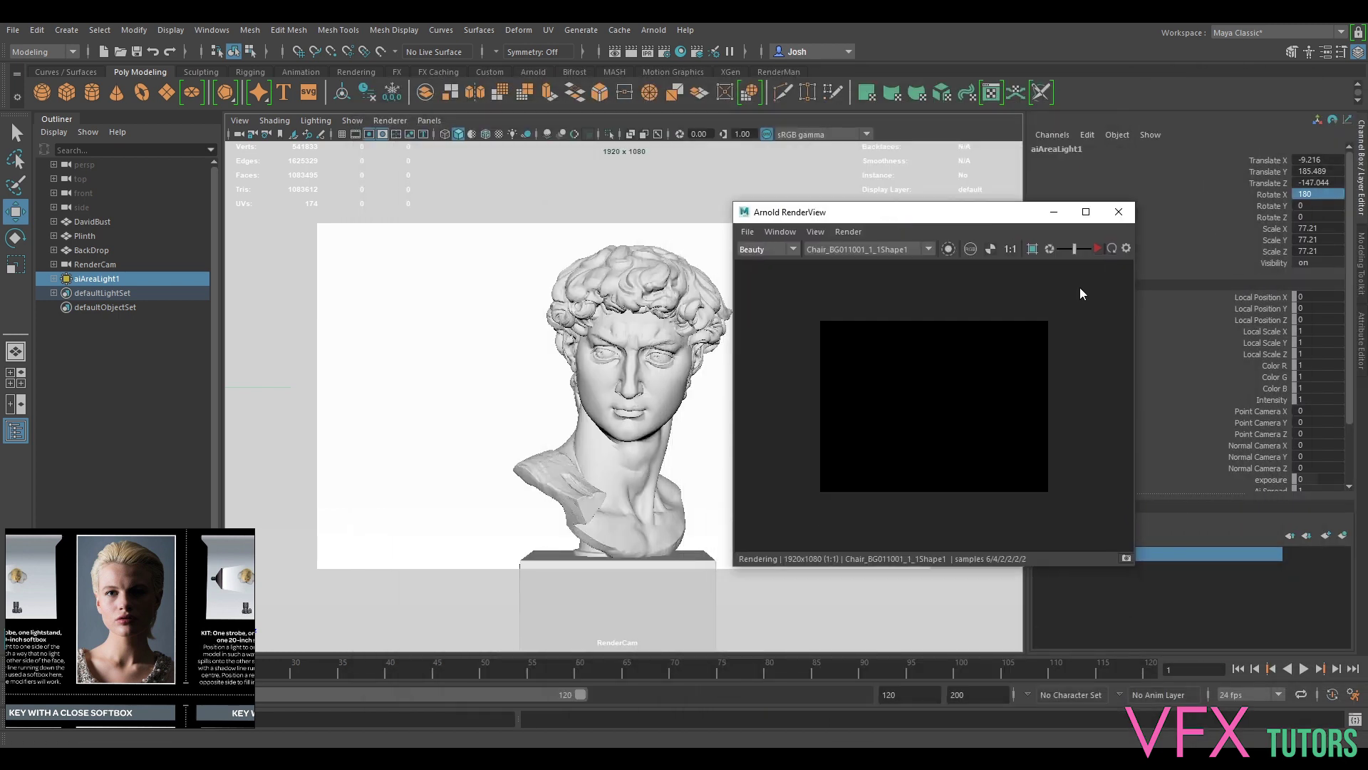
click(1096, 247)
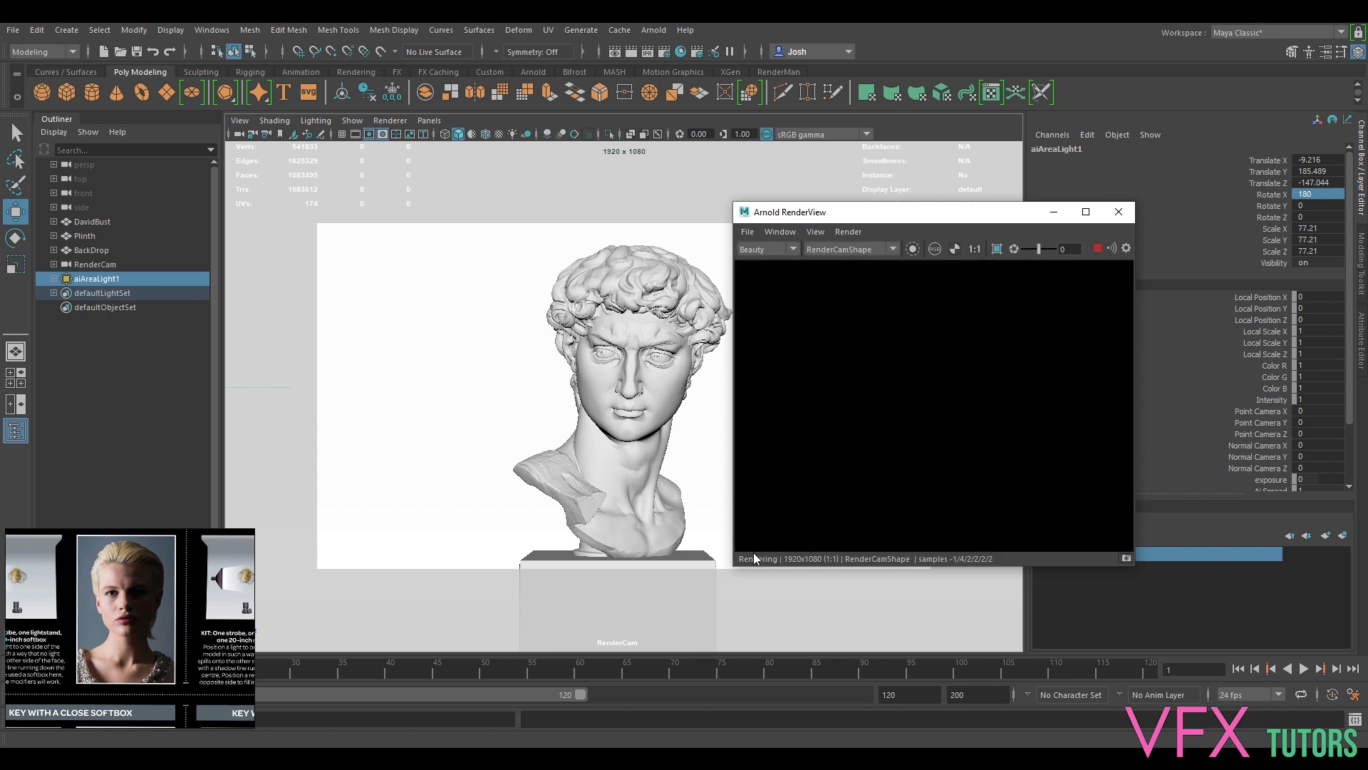
drag(735, 567, 648, 598)
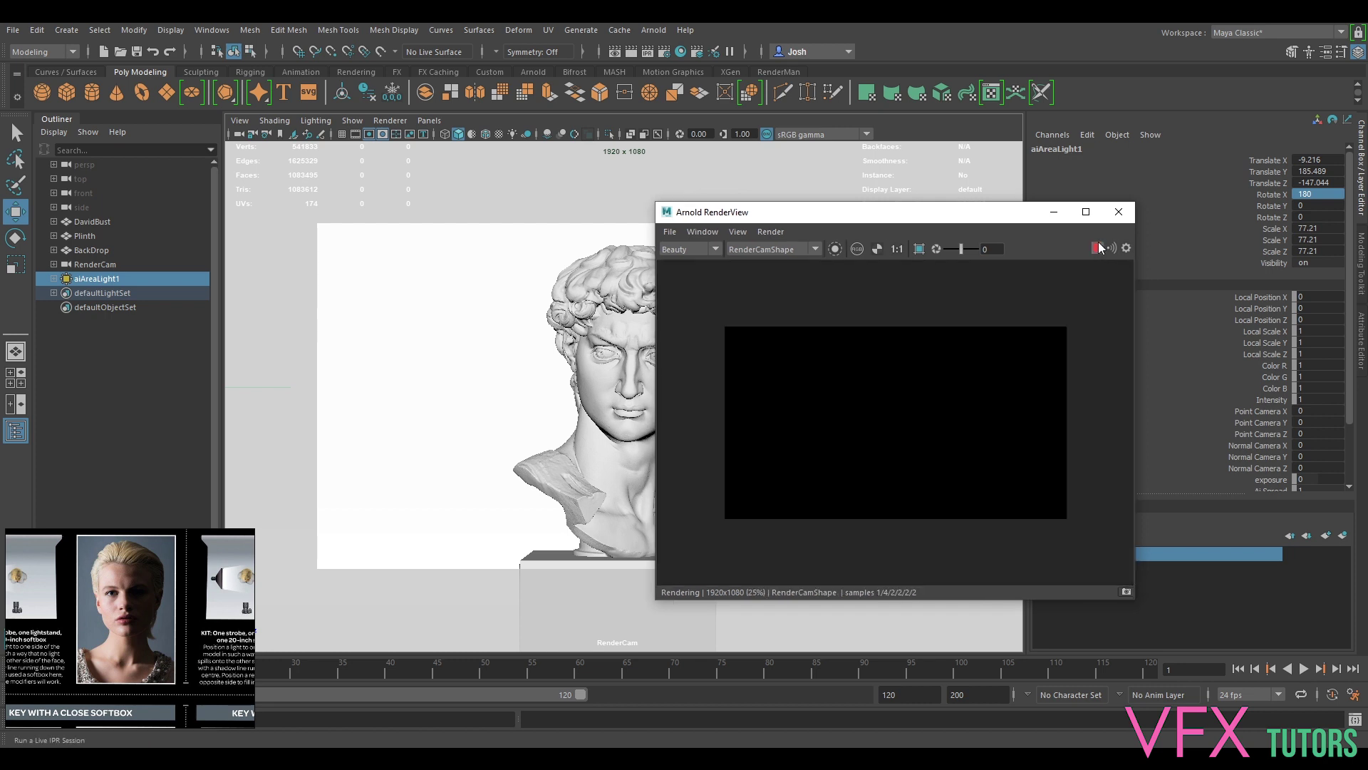
- Show the area light's shape attributes, set Exposure to 5, and restart the live render with its window moved clear of them
drag(955, 214, 915, 208)
click(1362, 342)
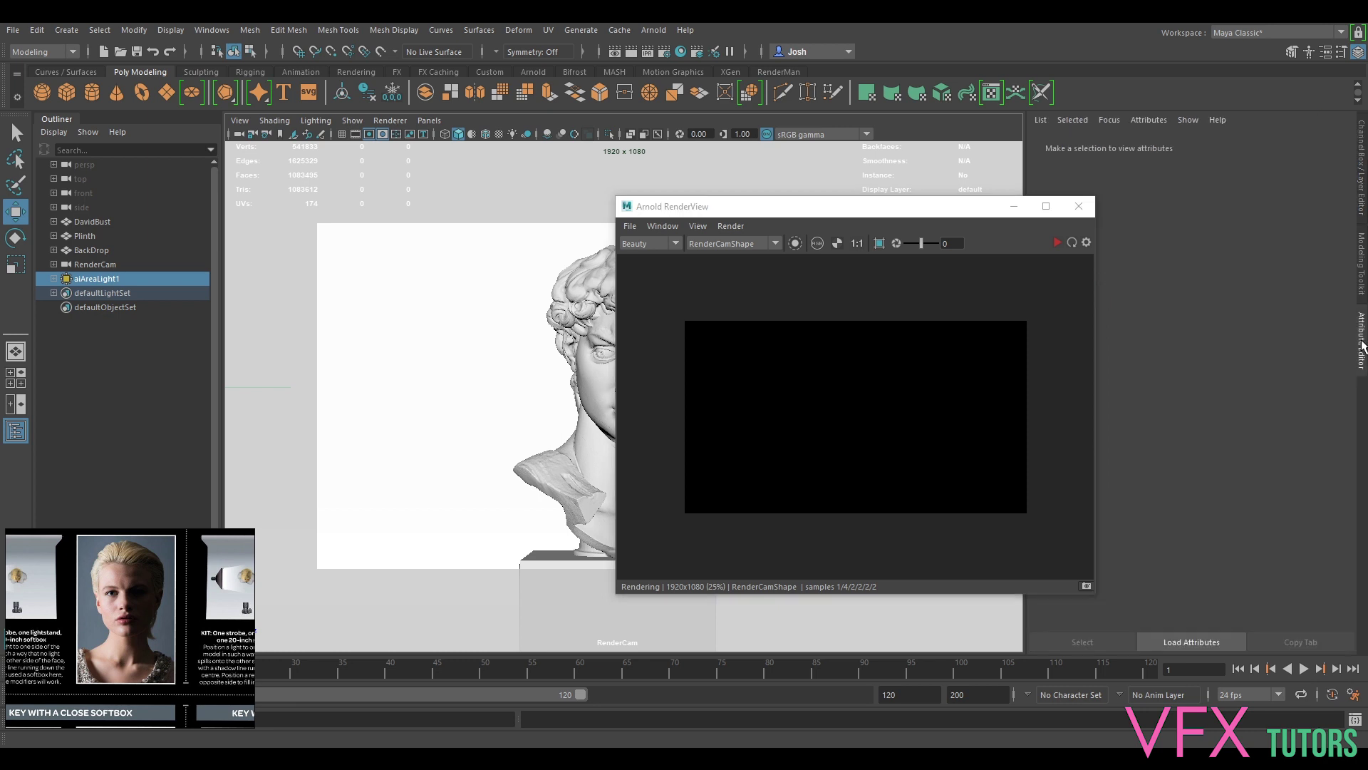
drag(978, 211, 914, 200)
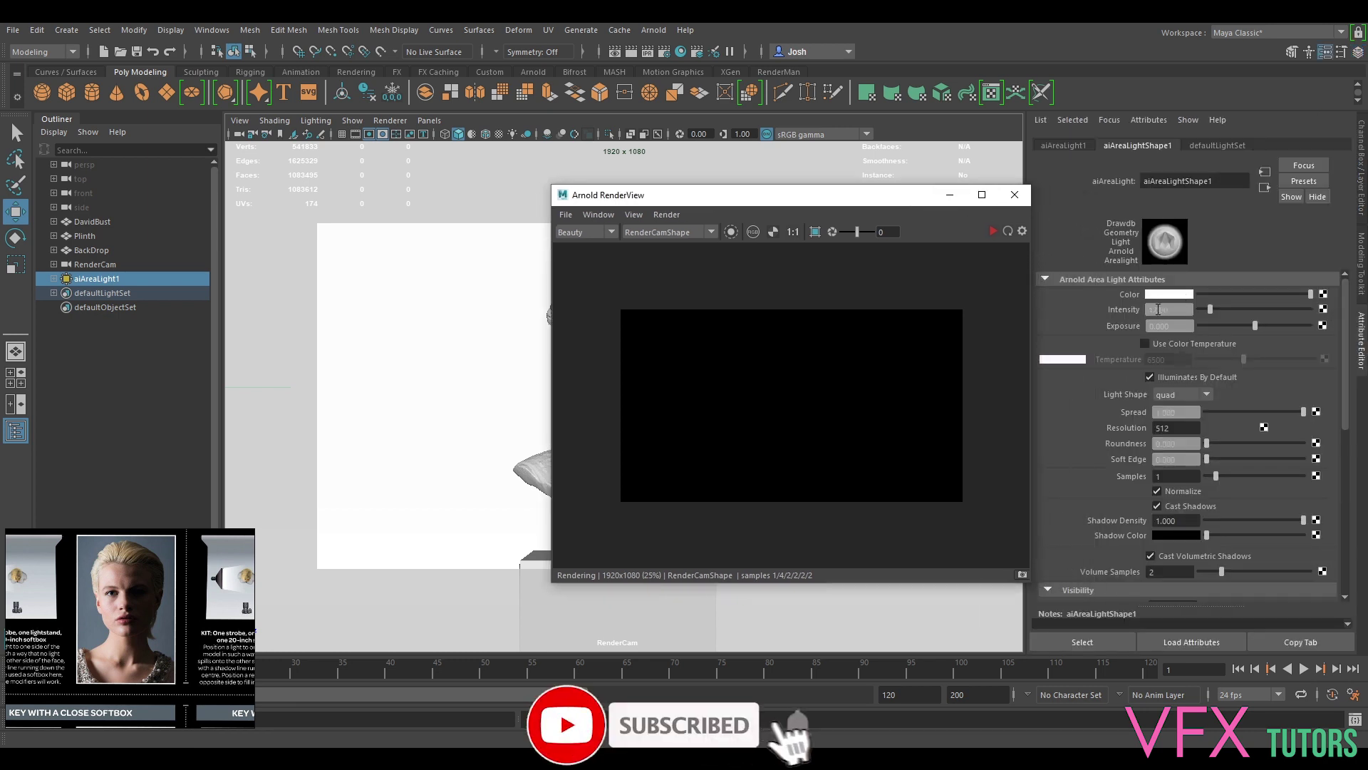
click(1181, 327)
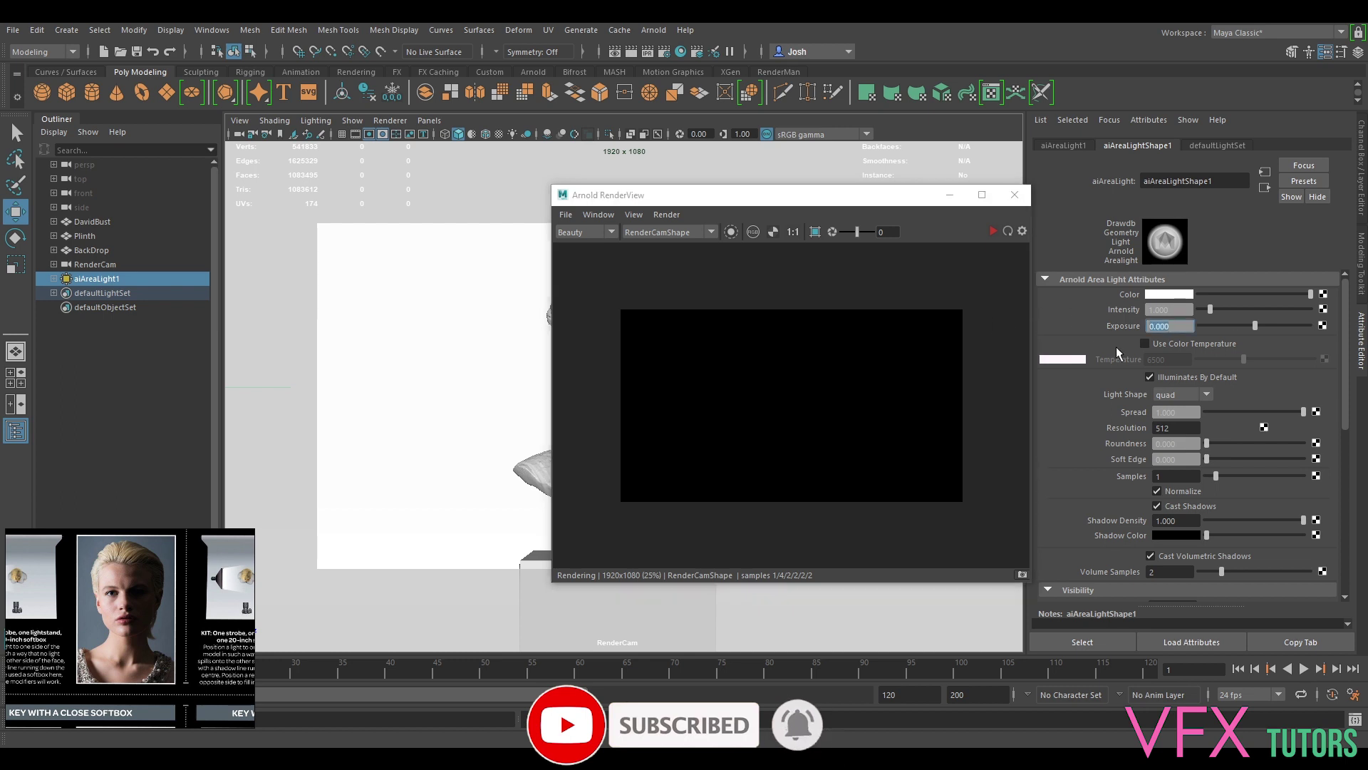
text(5)
key(Return)
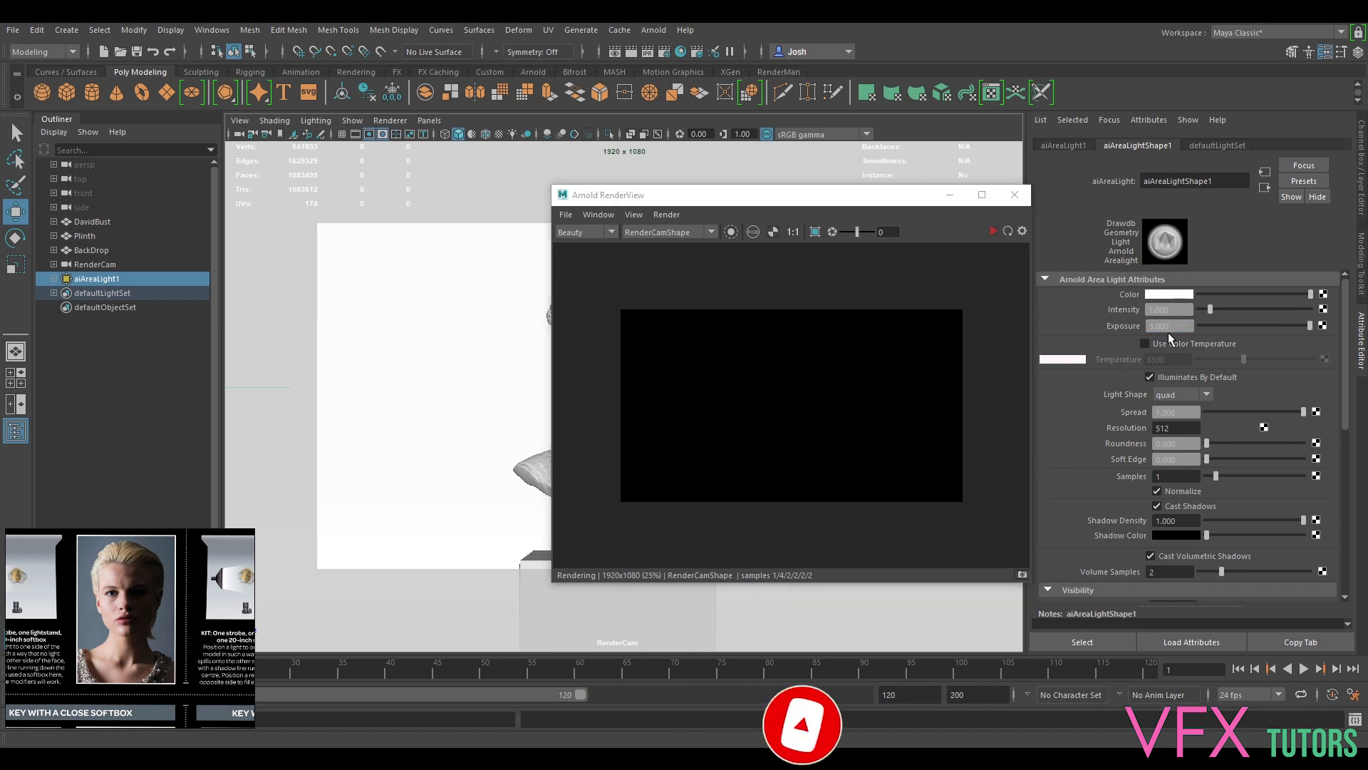
click(999, 232)
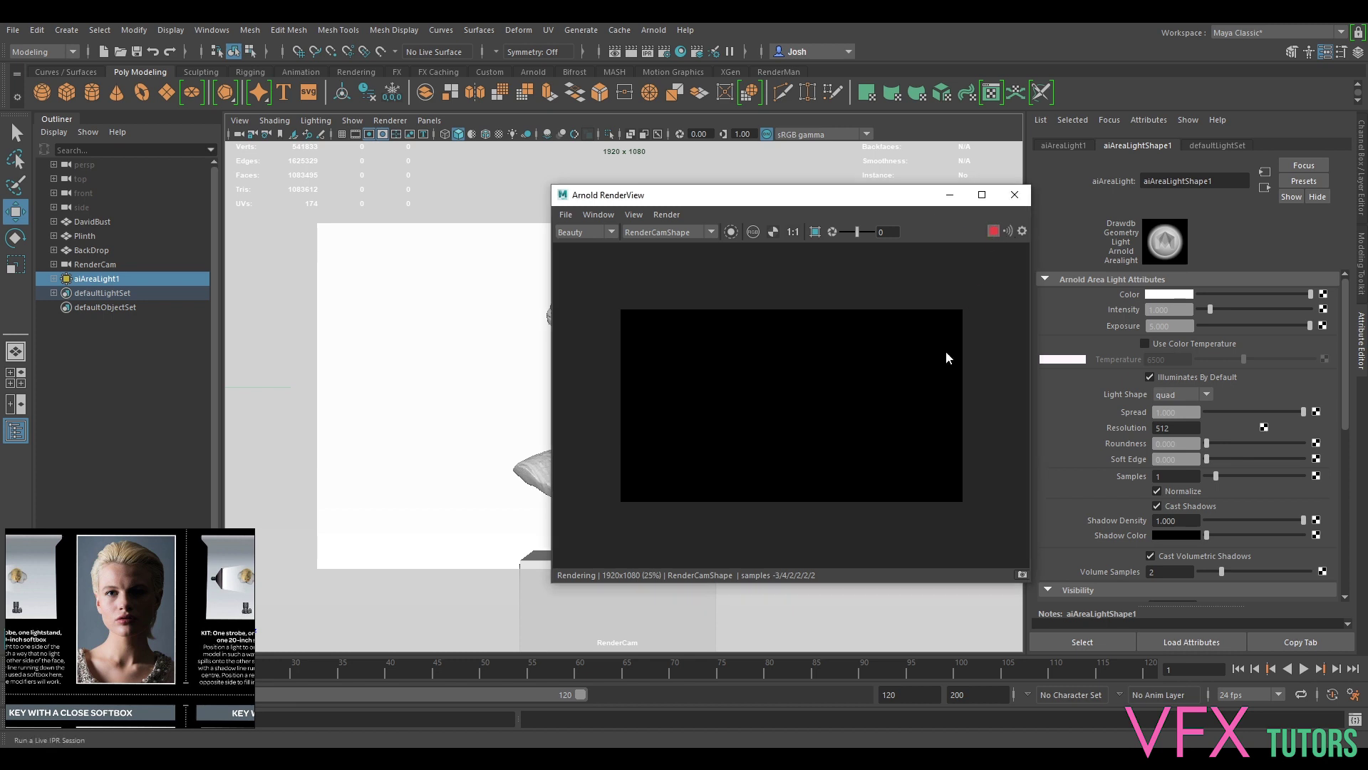
- Raise the area light's Exposure to 8 and then 10, restarting the live render
double_click(1180, 324)
text(8)
key(Return)
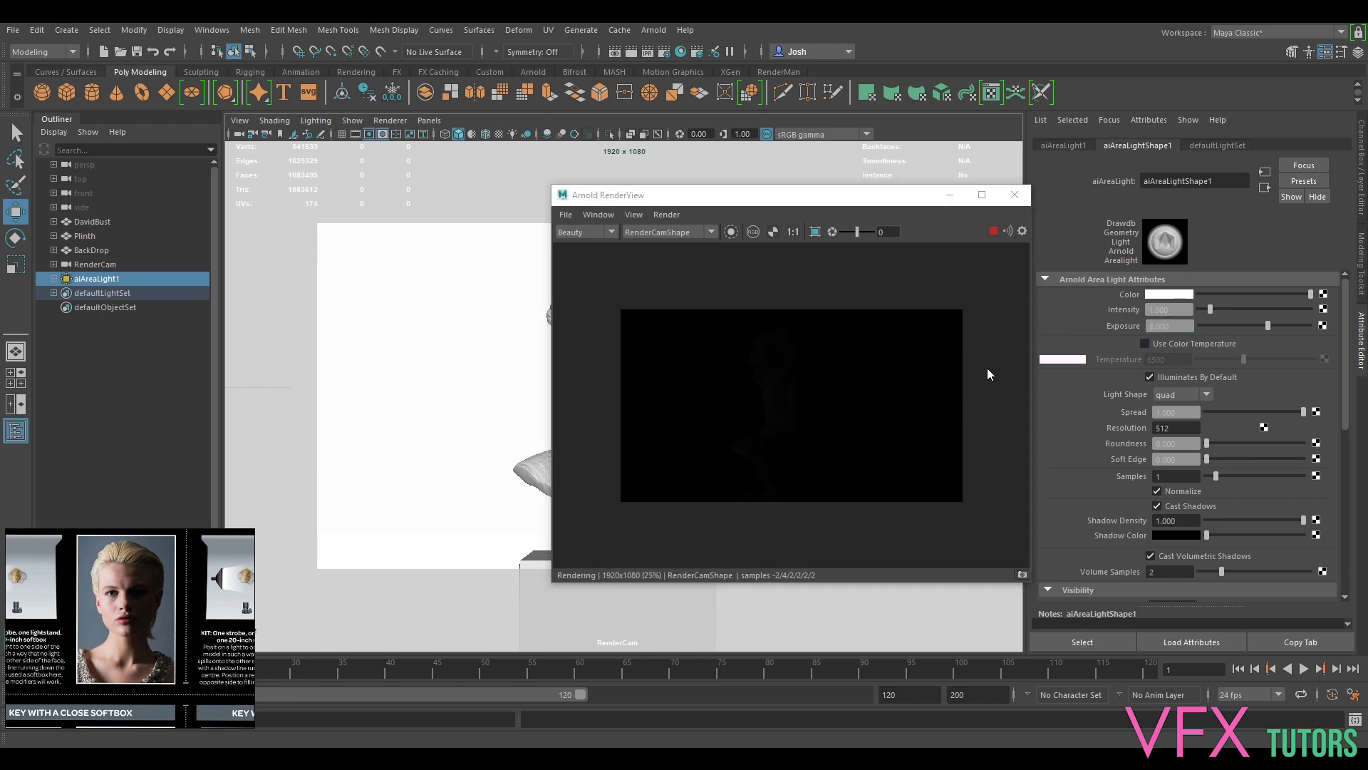
click(994, 231)
double_click(1182, 327)
text(10)
click(995, 231)
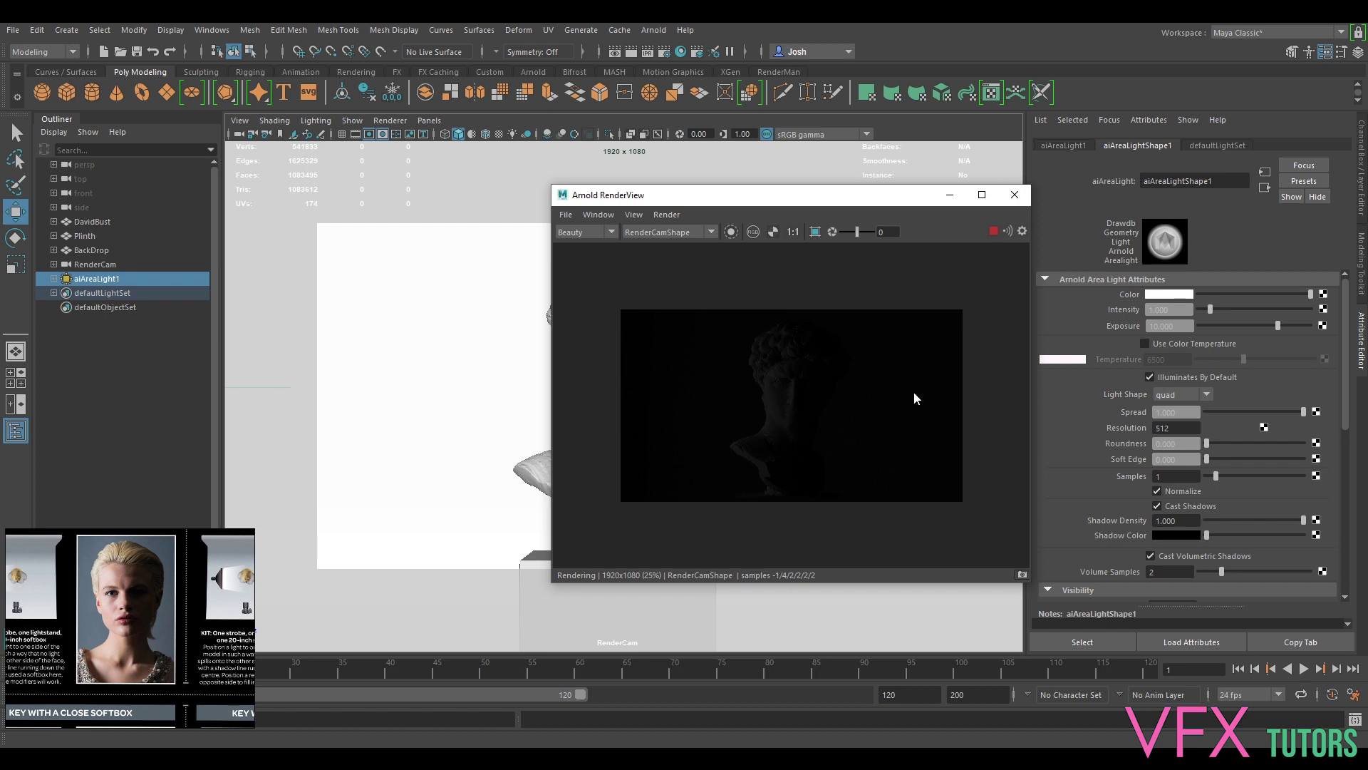
- Increase the area light's Exposure to 12 and then to 13.5 while the live render updates
double_click(1178, 326)
text(12)
key(Return)
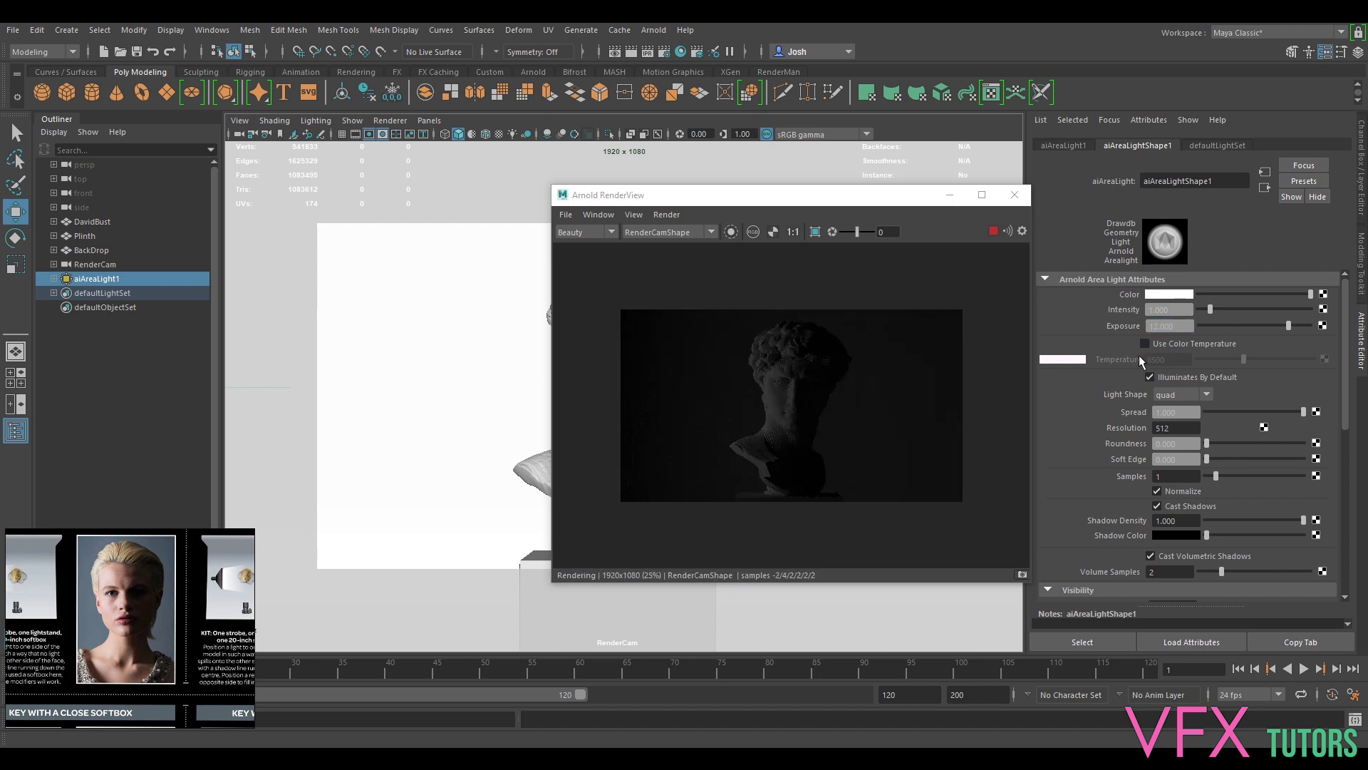
double_click(1178, 325)
text(13.5)
key(Return)
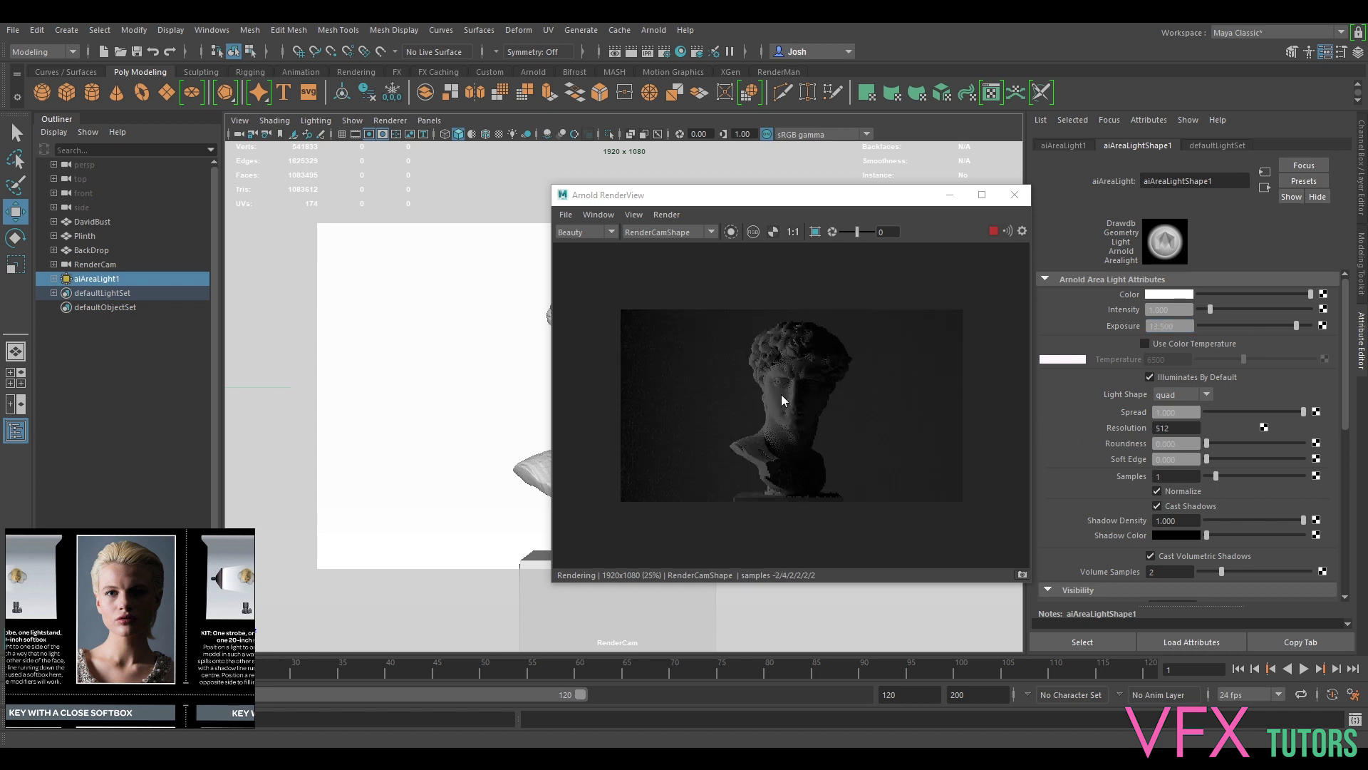
- Compare the rendered face with the reference up close, then stop the render and return the viewport to the persp camera
scroll(819, 399, up, 3)
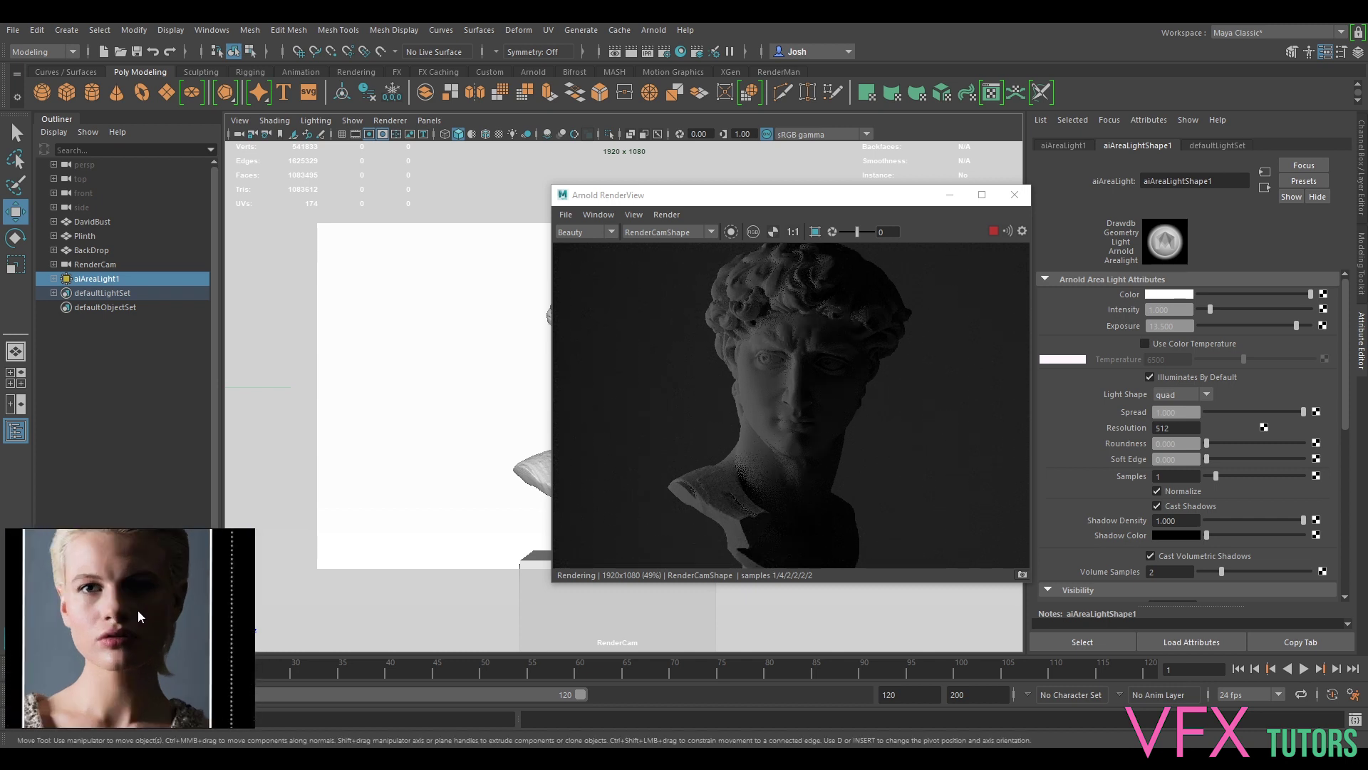
scroll(891, 393, up, 3)
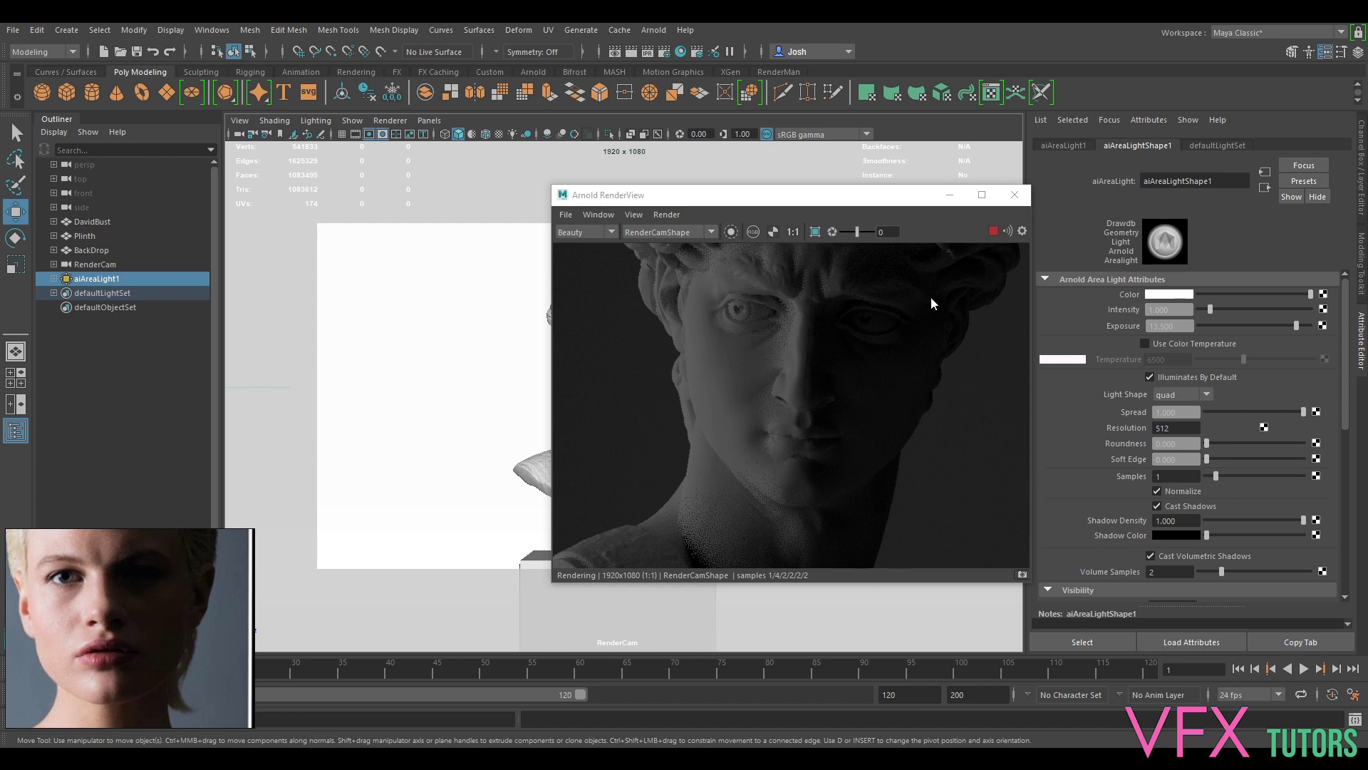
scroll(895, 362, down, 3)
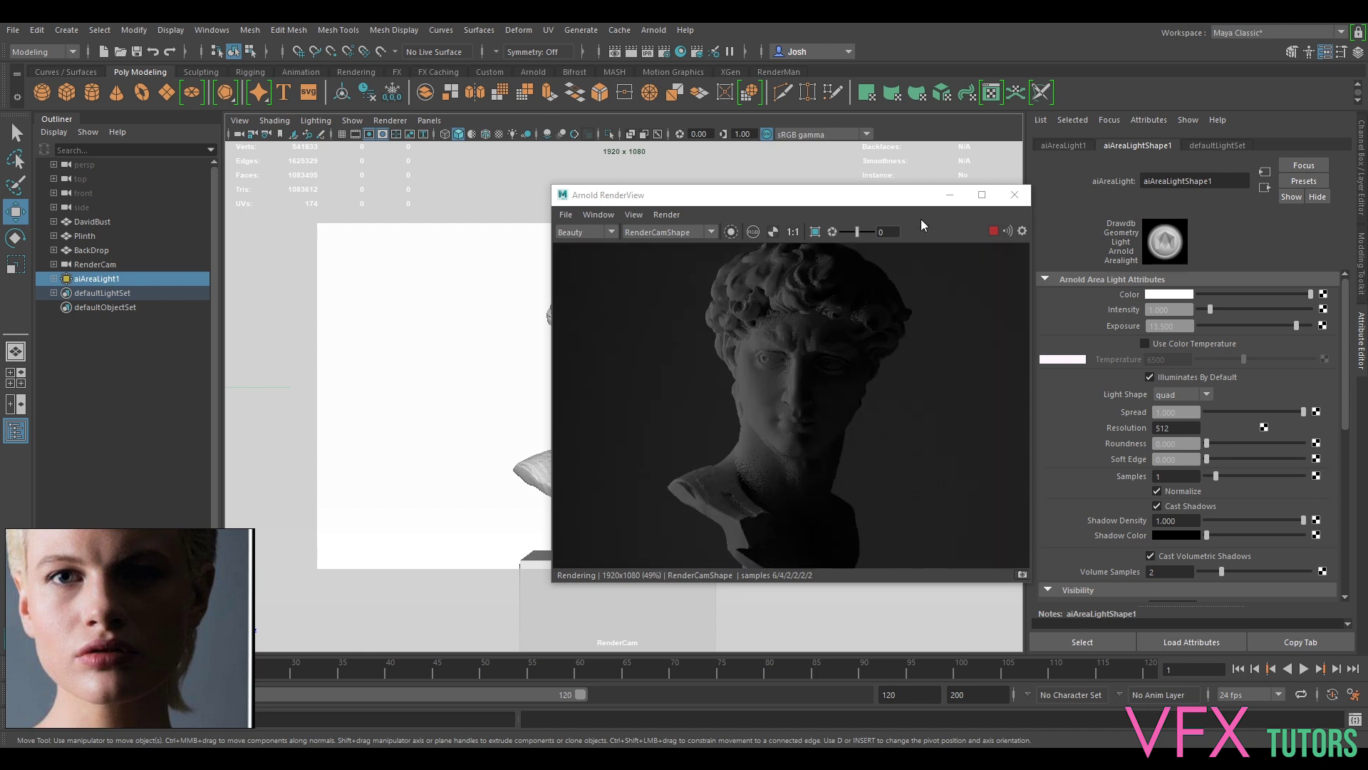
click(993, 230)
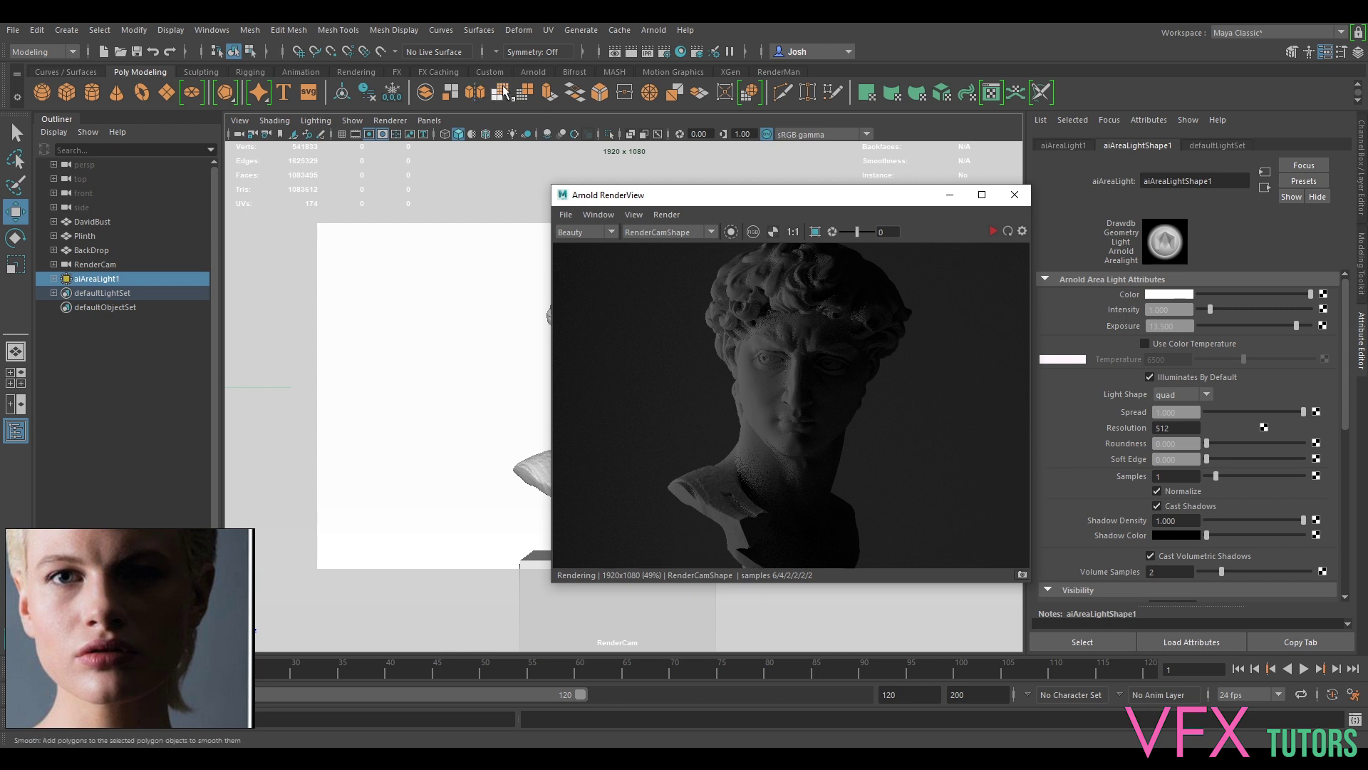
click(429, 119)
mouse_move(477, 134)
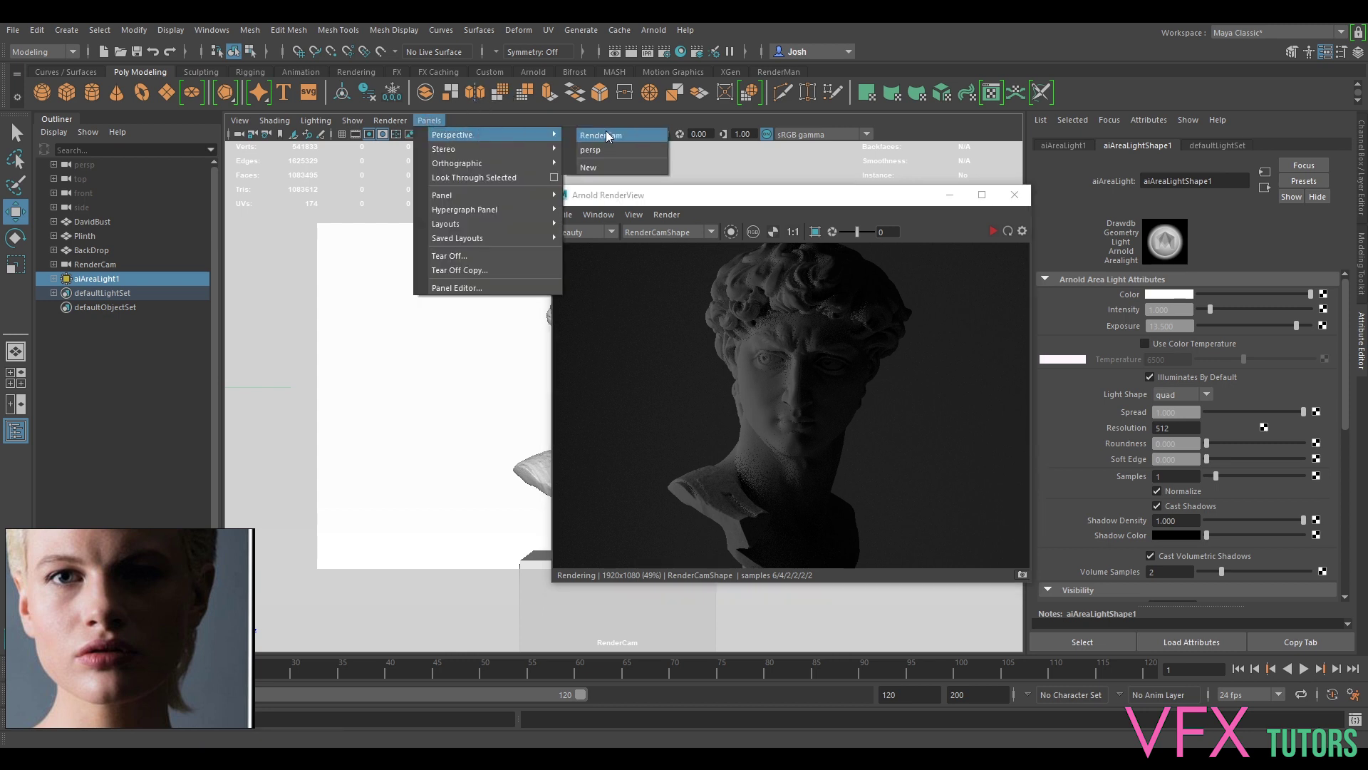
click(590, 149)
alt+drag(421, 409, 563, 428)
drag(677, 194, 873, 188)
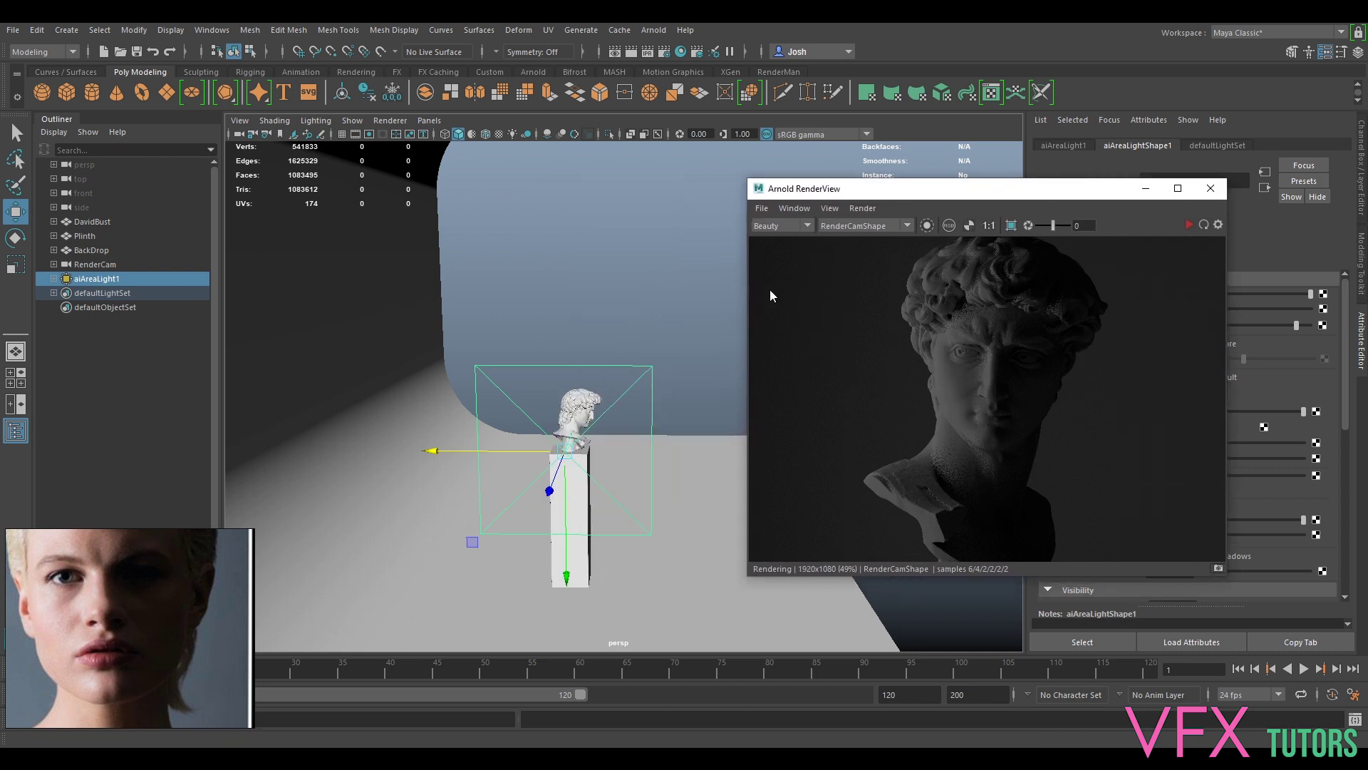
alt+drag(741, 292, 747, 369)
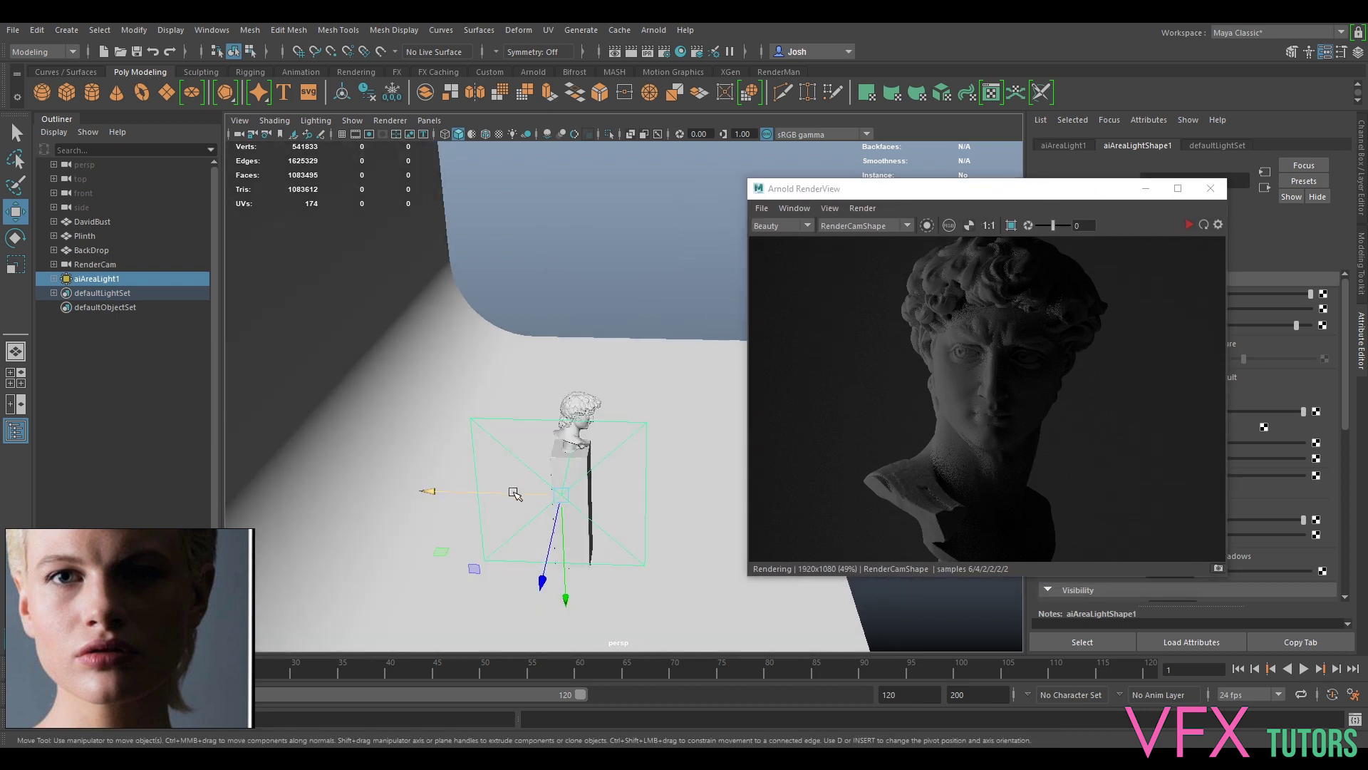
- Slide the area light to about X -46, turn it to about 5.3° in Y, and store a snapshot of the render
drag(515, 493, 555, 496)
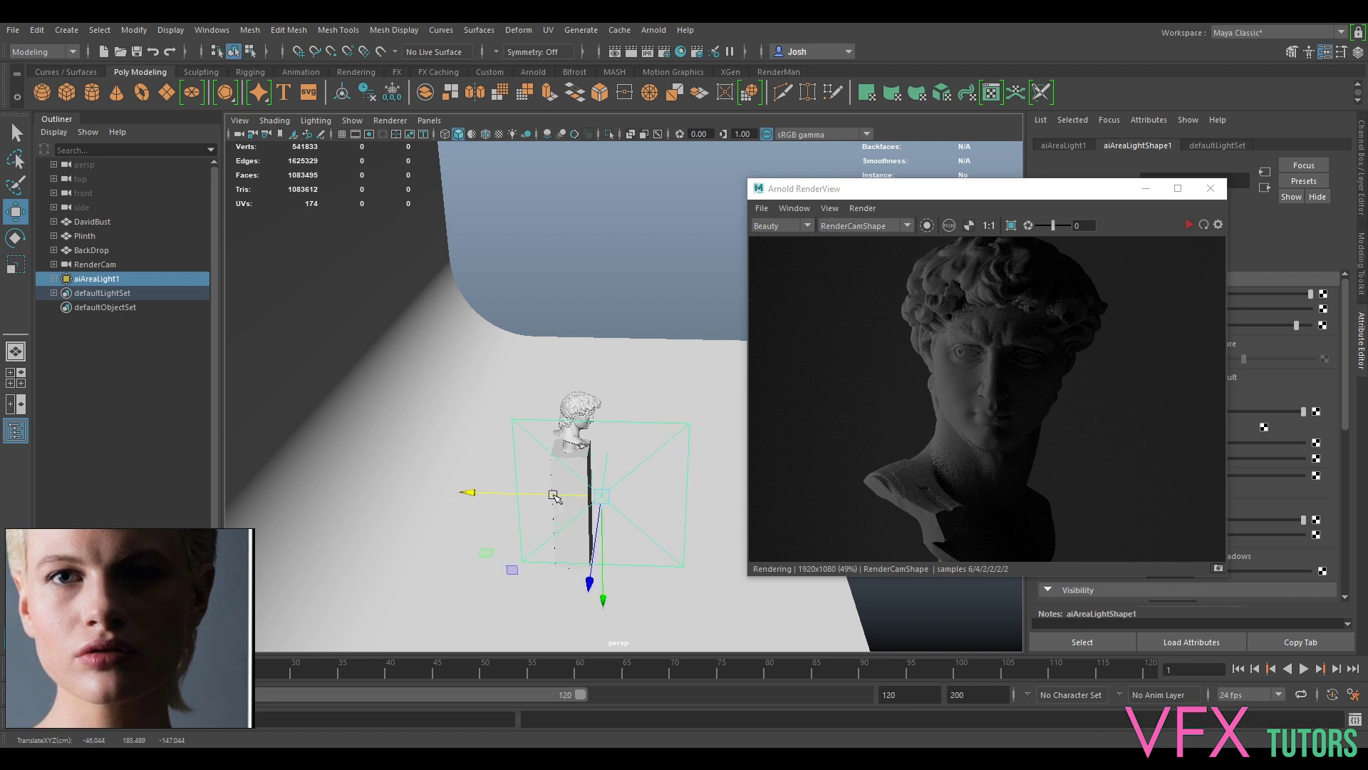
key(e)
drag(618, 575, 637, 578)
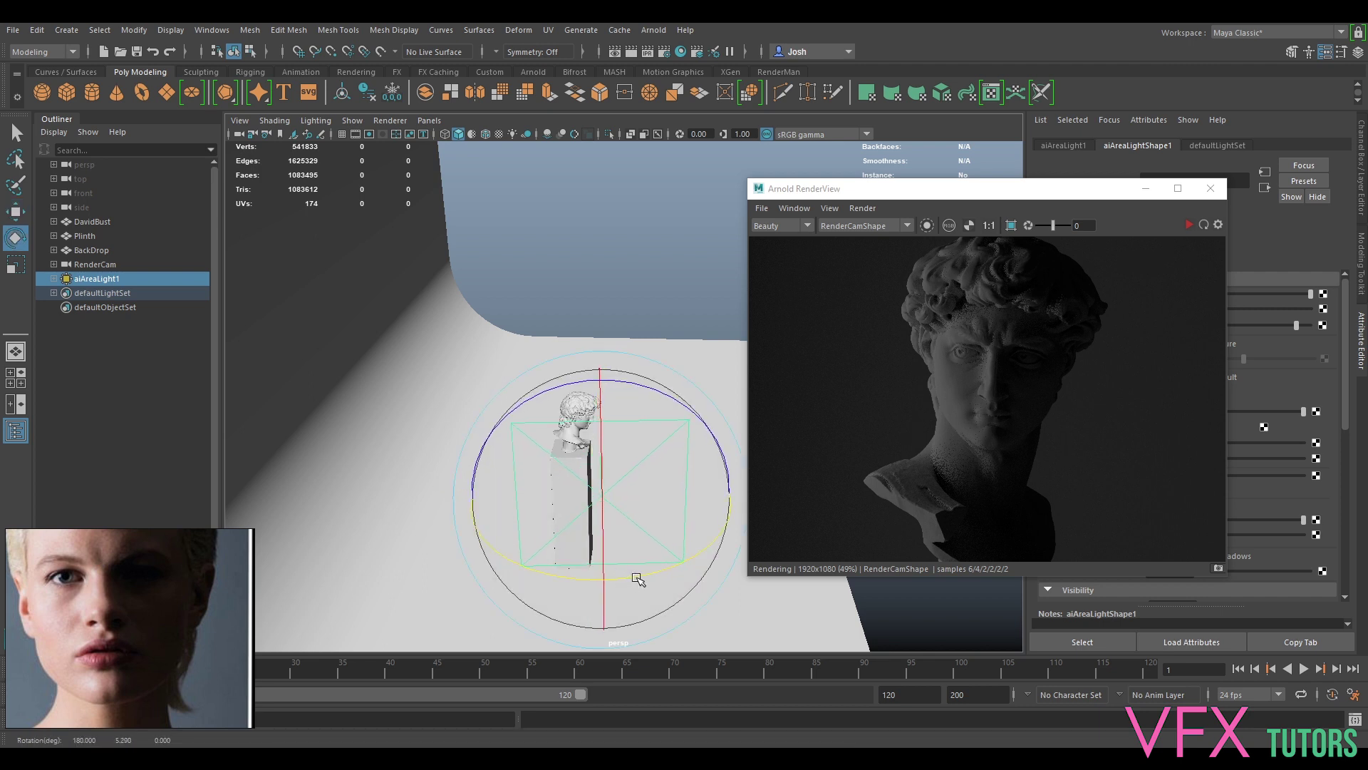
click(1187, 224)
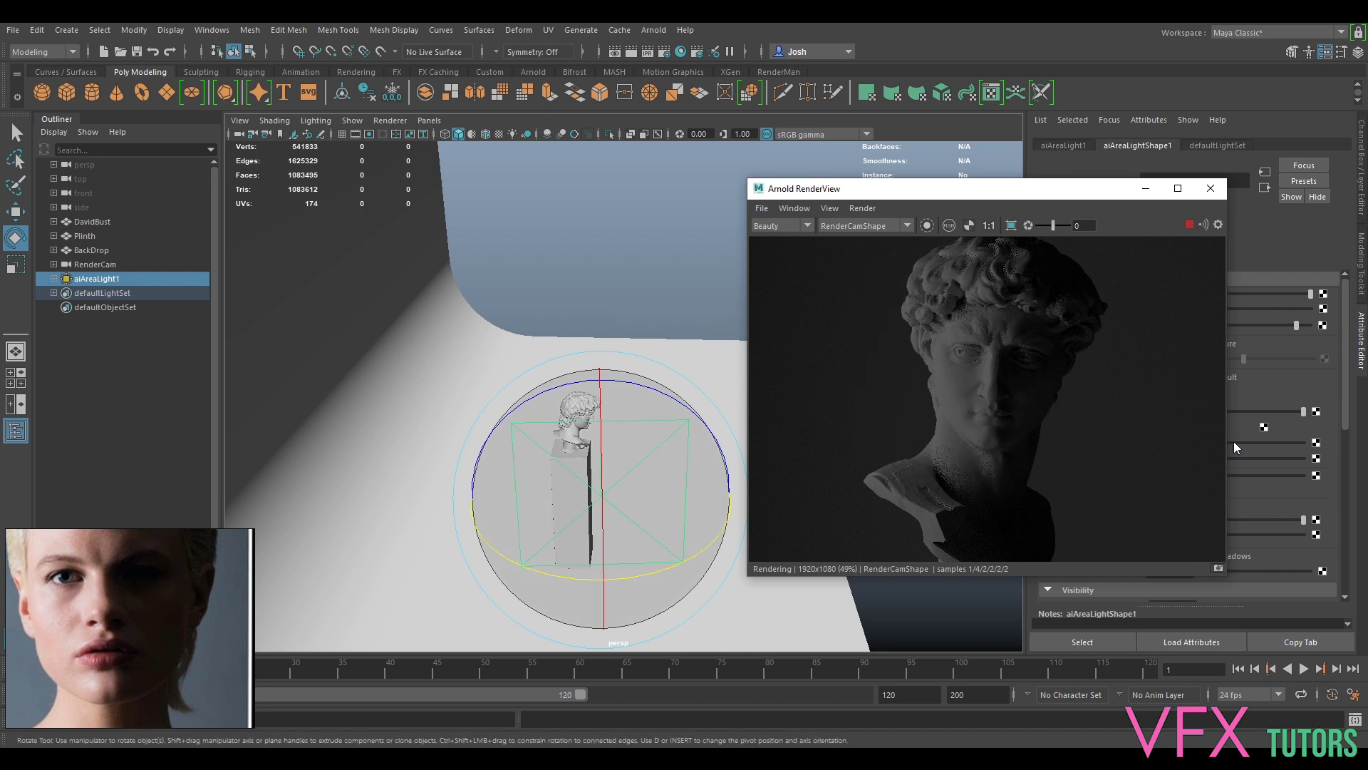
click(1219, 568)
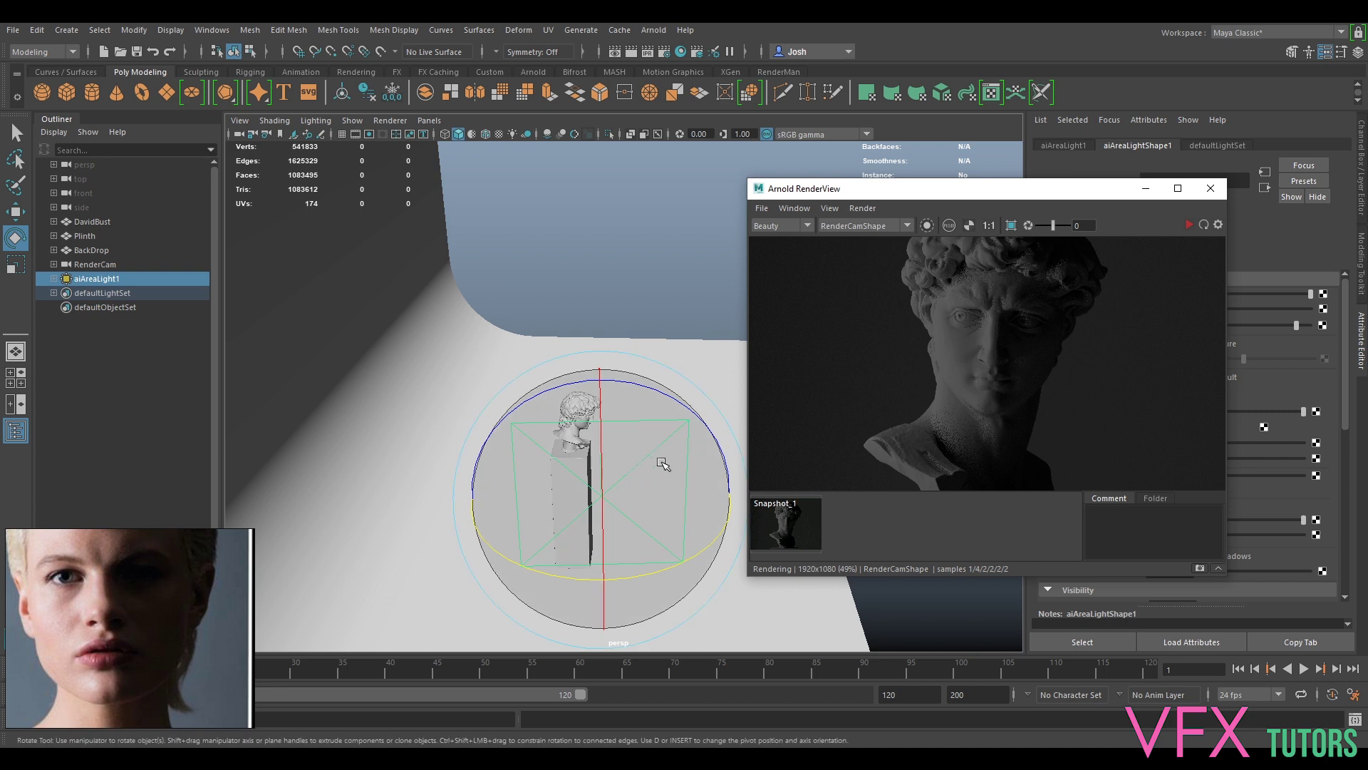
- Slide the area light farther forward to about X -63, turn it slightly more toward the bust, and test-render it
key(w)
drag(570, 505, 588, 509)
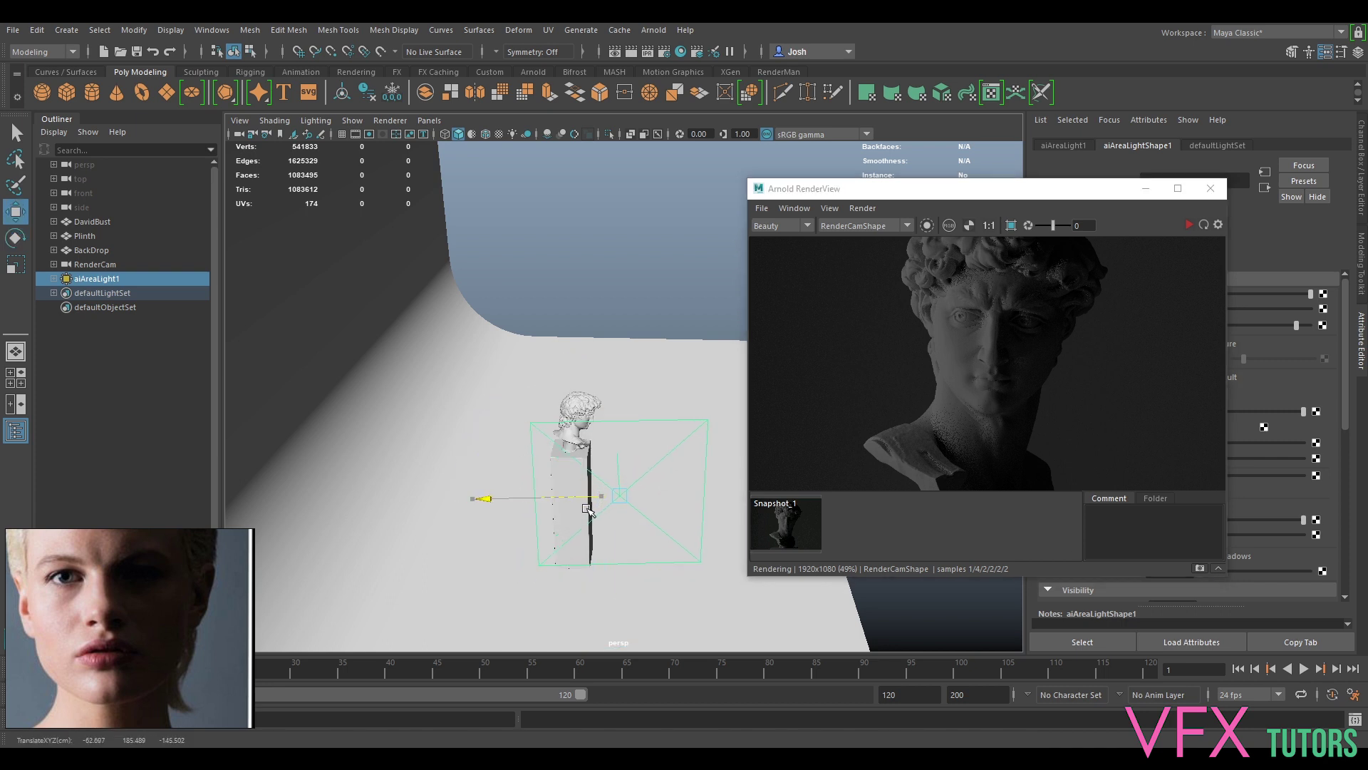
key(e)
drag(602, 568, 608, 577)
click(1189, 225)
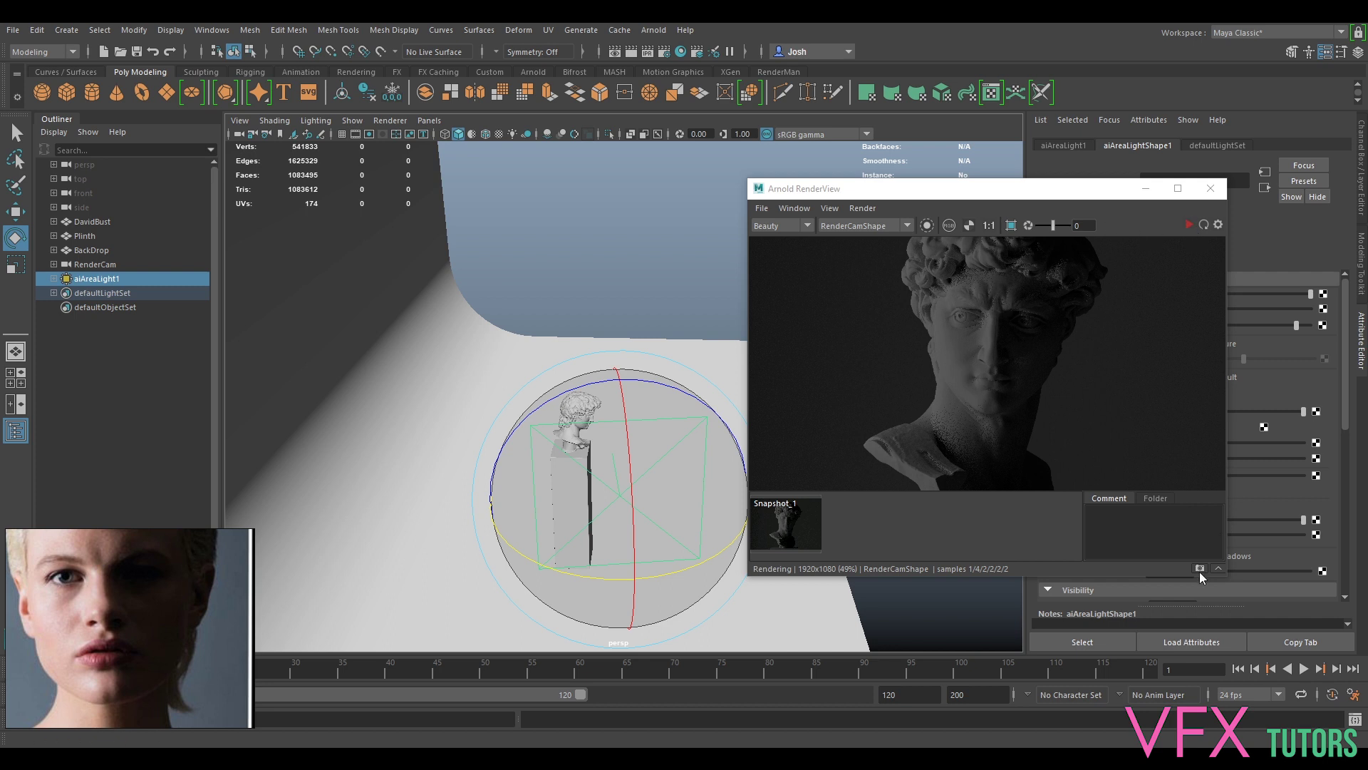
click(1189, 225)
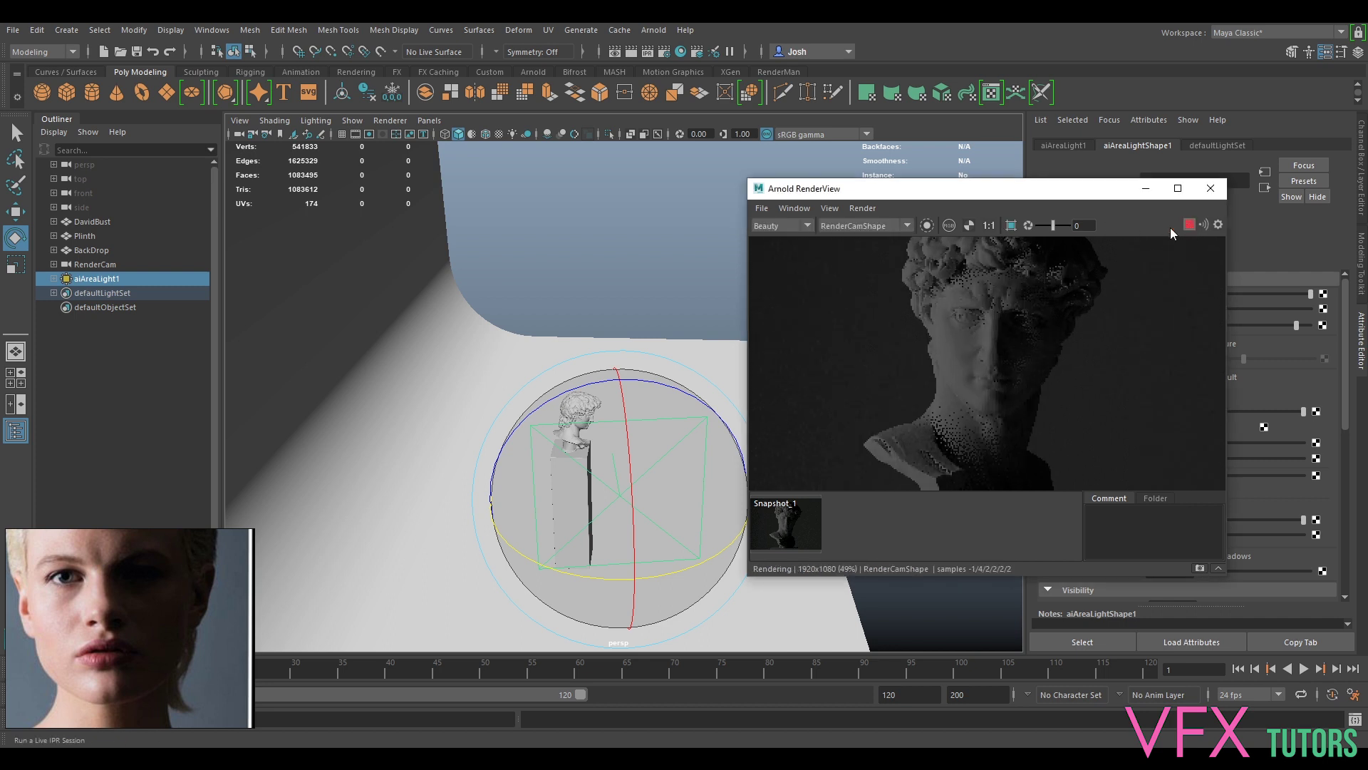
click(1190, 225)
- Try the area light at about X -89 with Rotate Y about 17.2°, and check it in a live render
key(w)
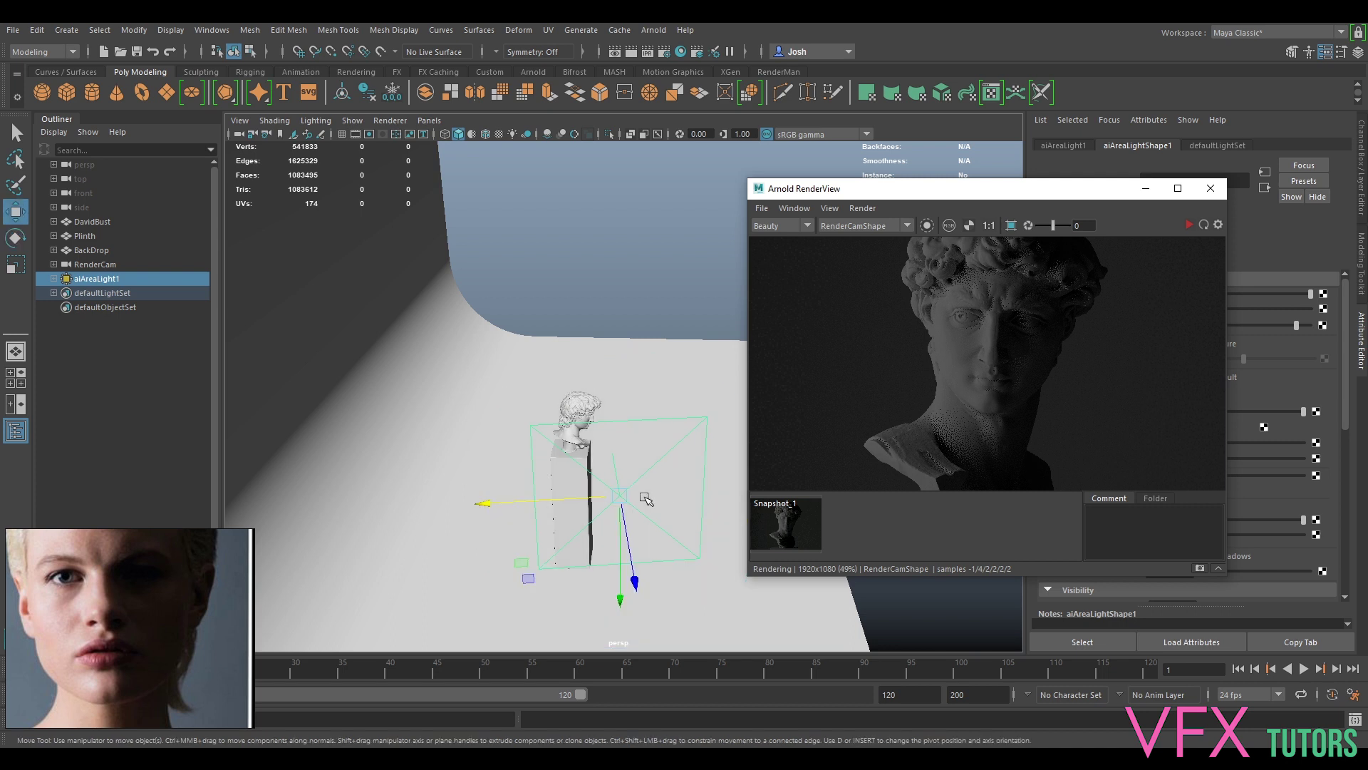
drag(560, 501, 586, 508)
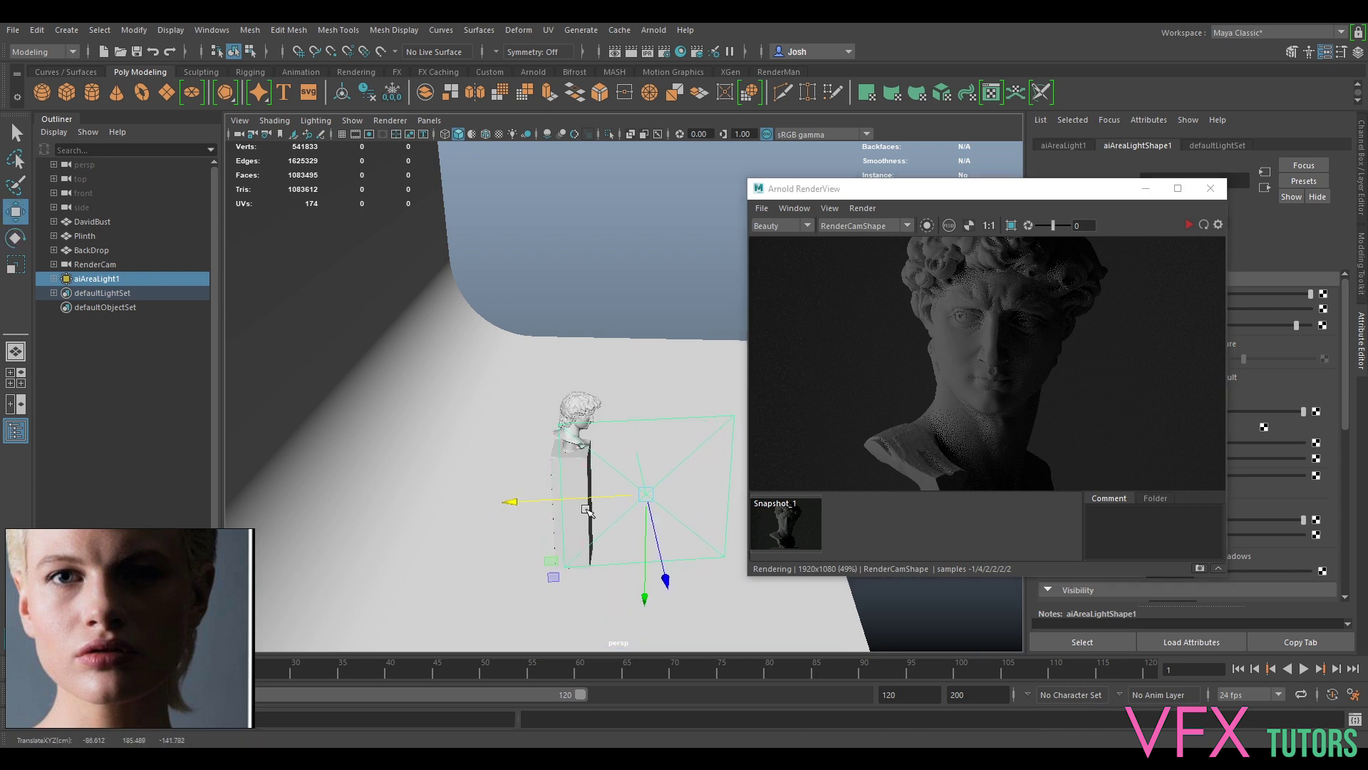
key(e)
drag(611, 558, 627, 581)
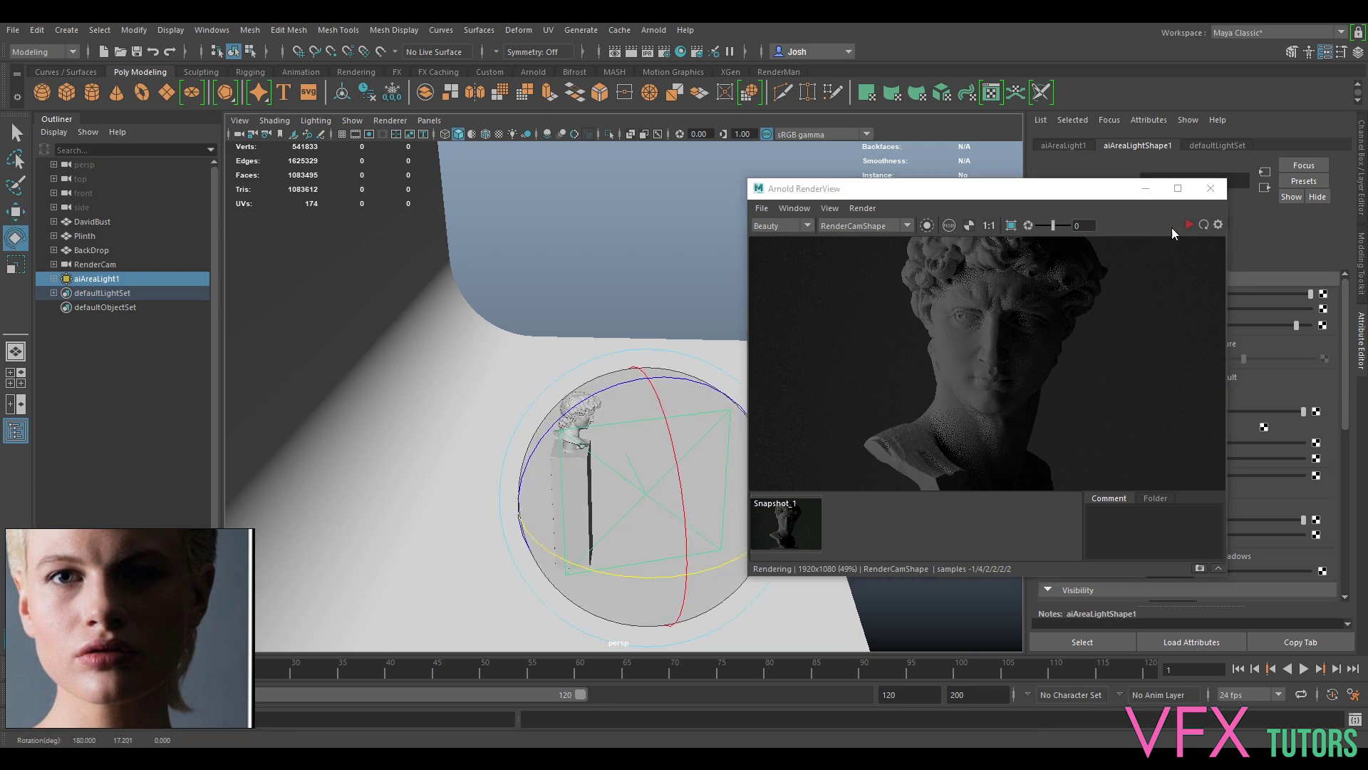
click(1189, 225)
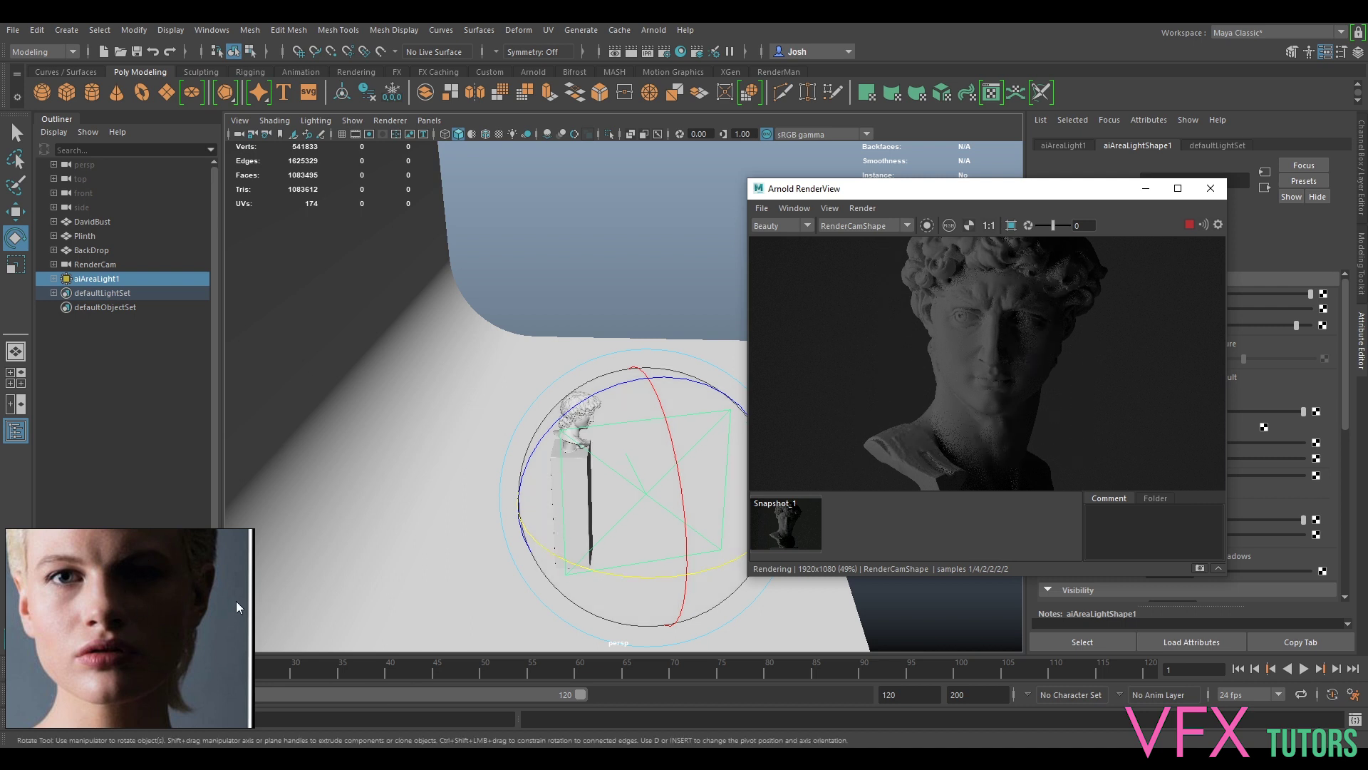
click(1190, 225)
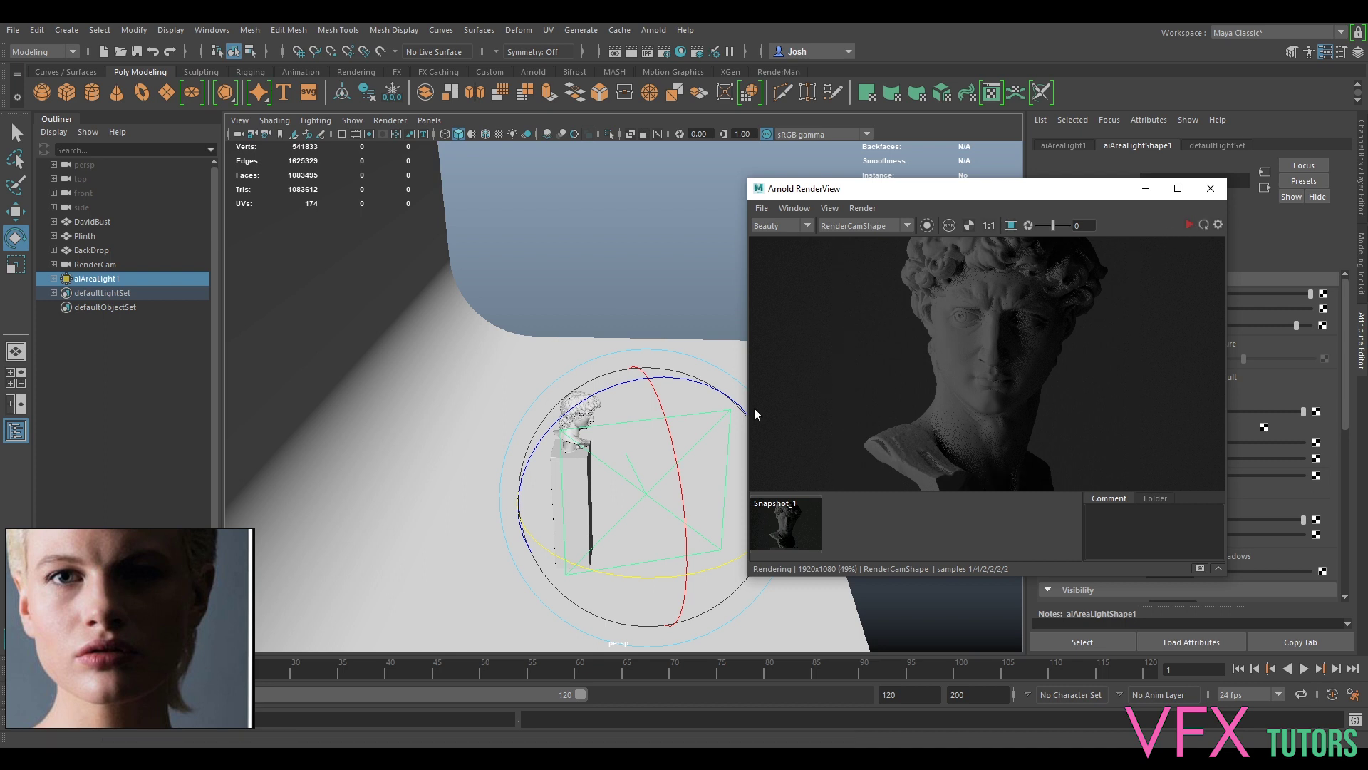
- Bring the area light back to about X -52 and reduce its Rotate Y to about 7.7°
key(w)
click(597, 500)
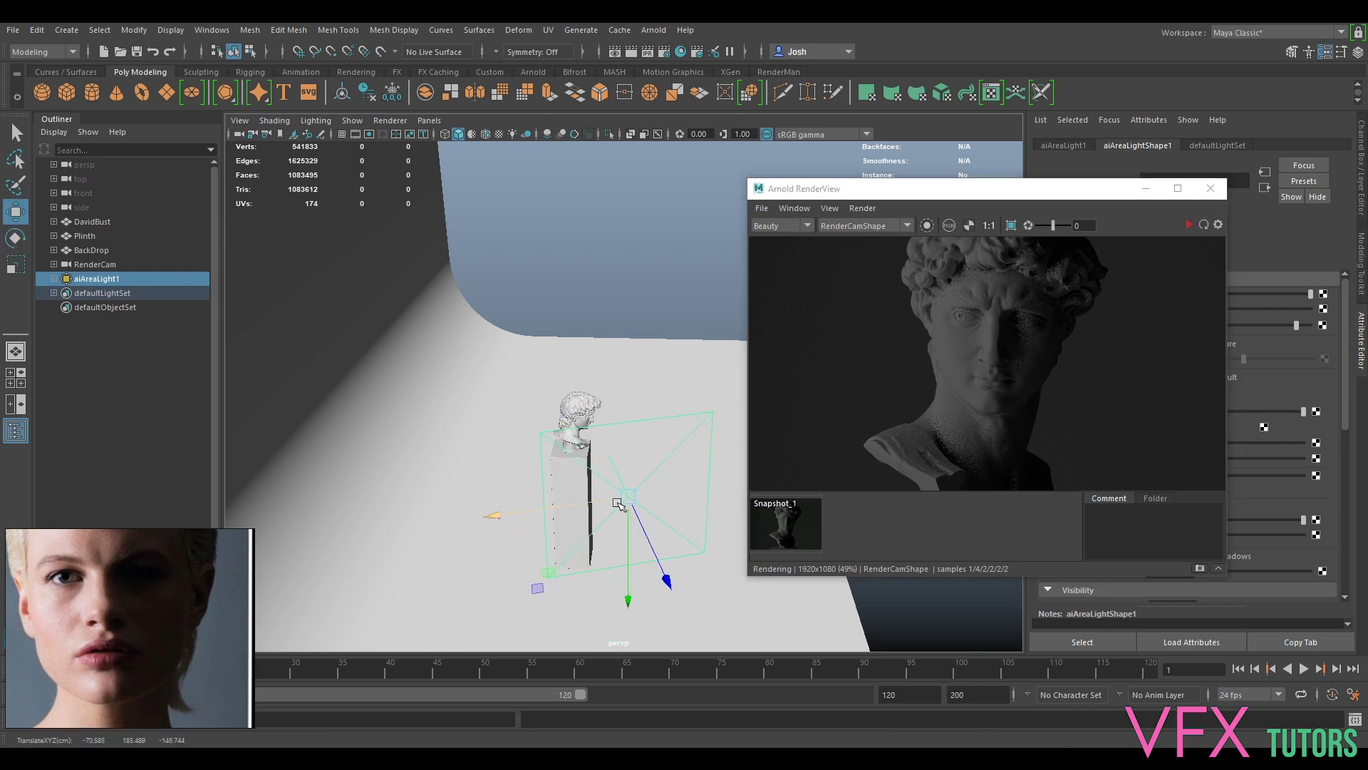
key(e)
drag(626, 575, 597, 576)
key(w)
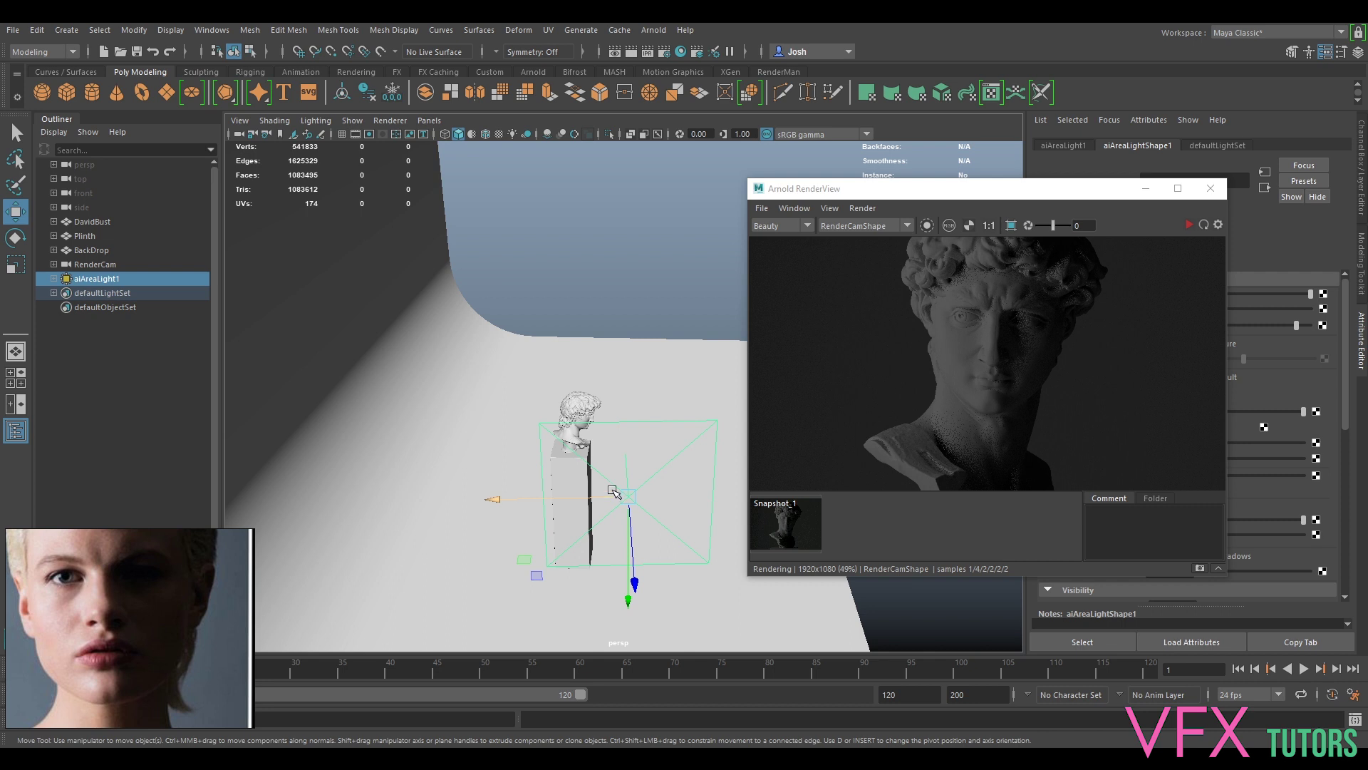
drag(634, 498, 616, 500)
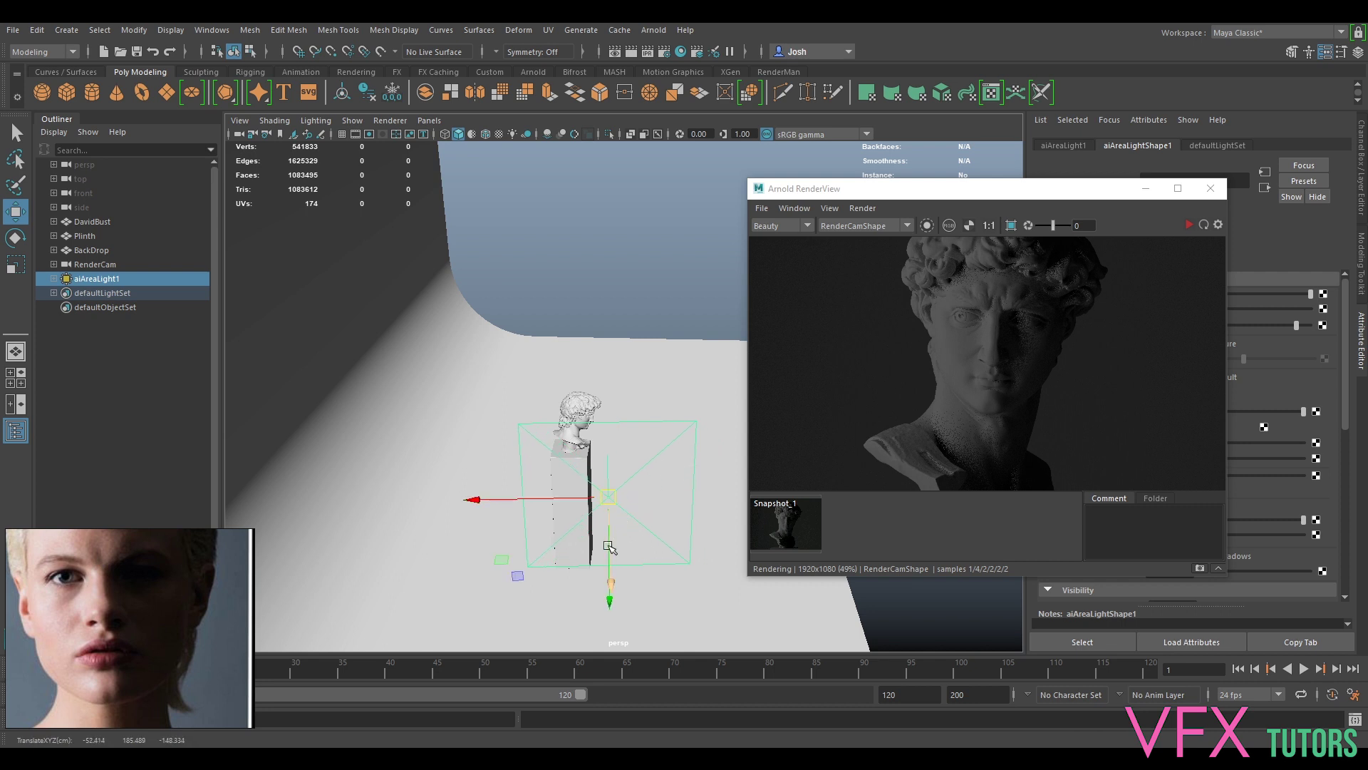
key(e)
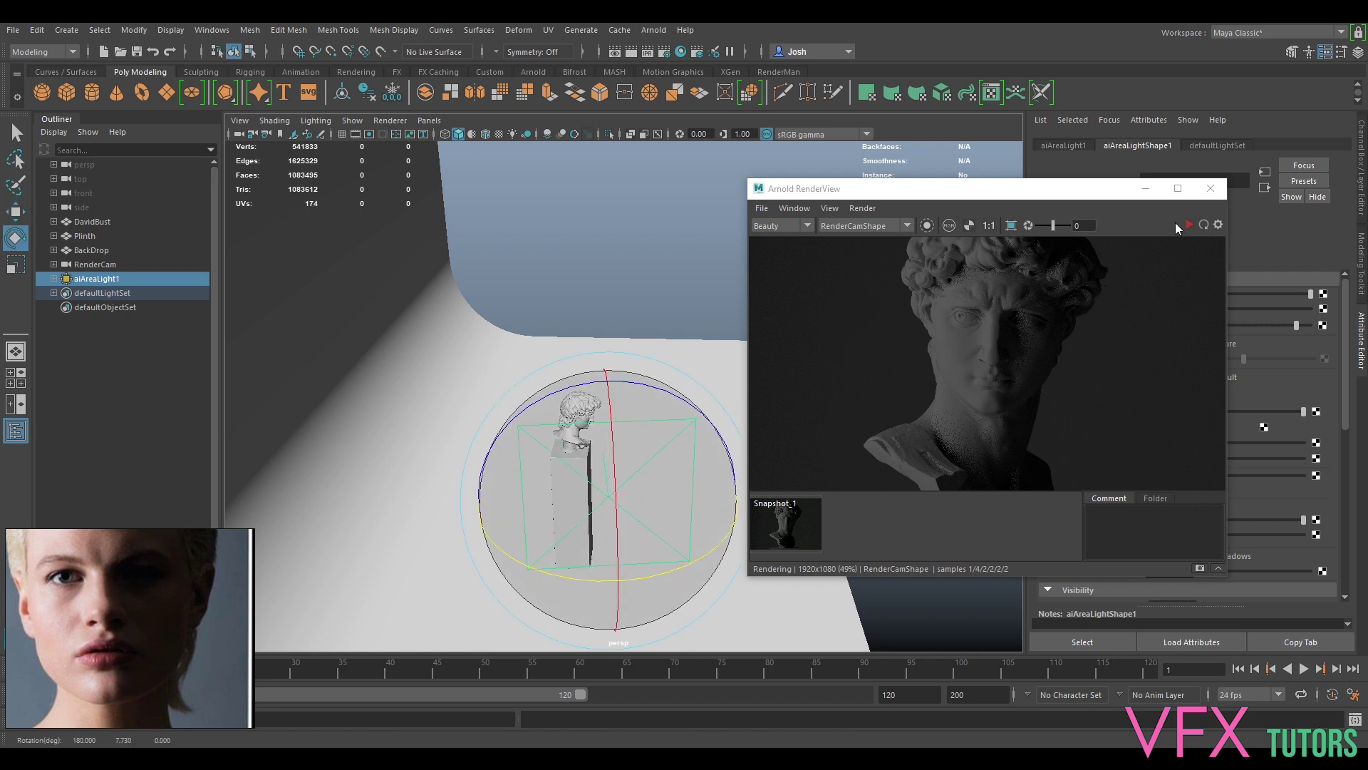
- Restart the live render and switch the persp viewport to display using the scene's lights
click(1188, 225)
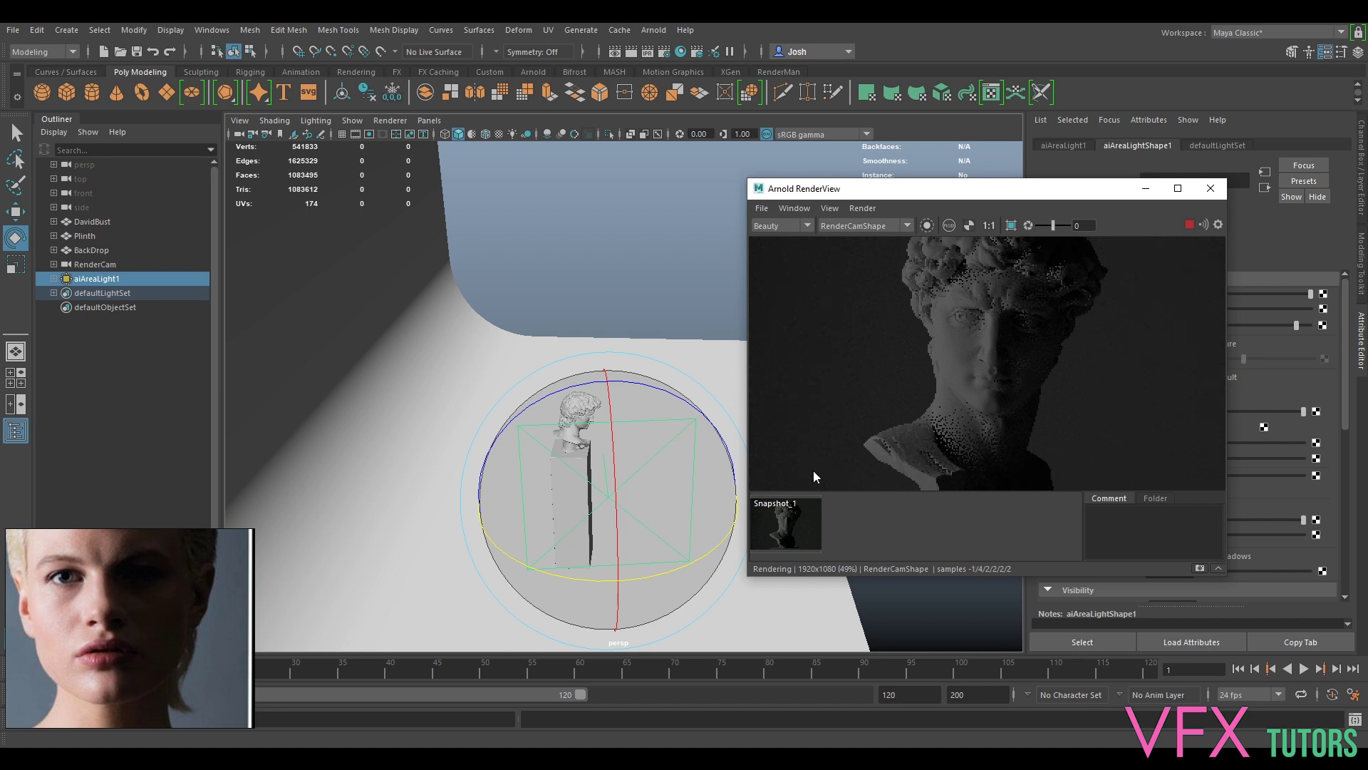
click(654, 461)
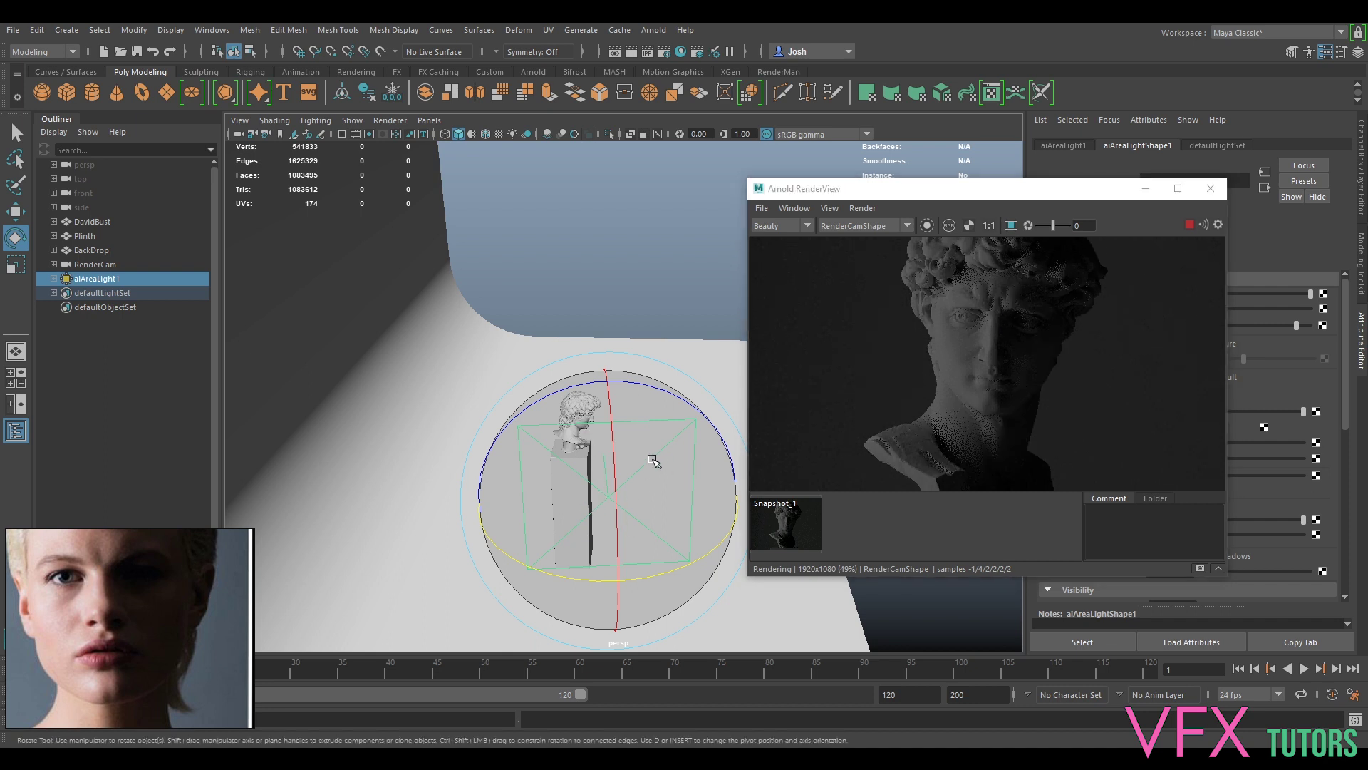
key(7)
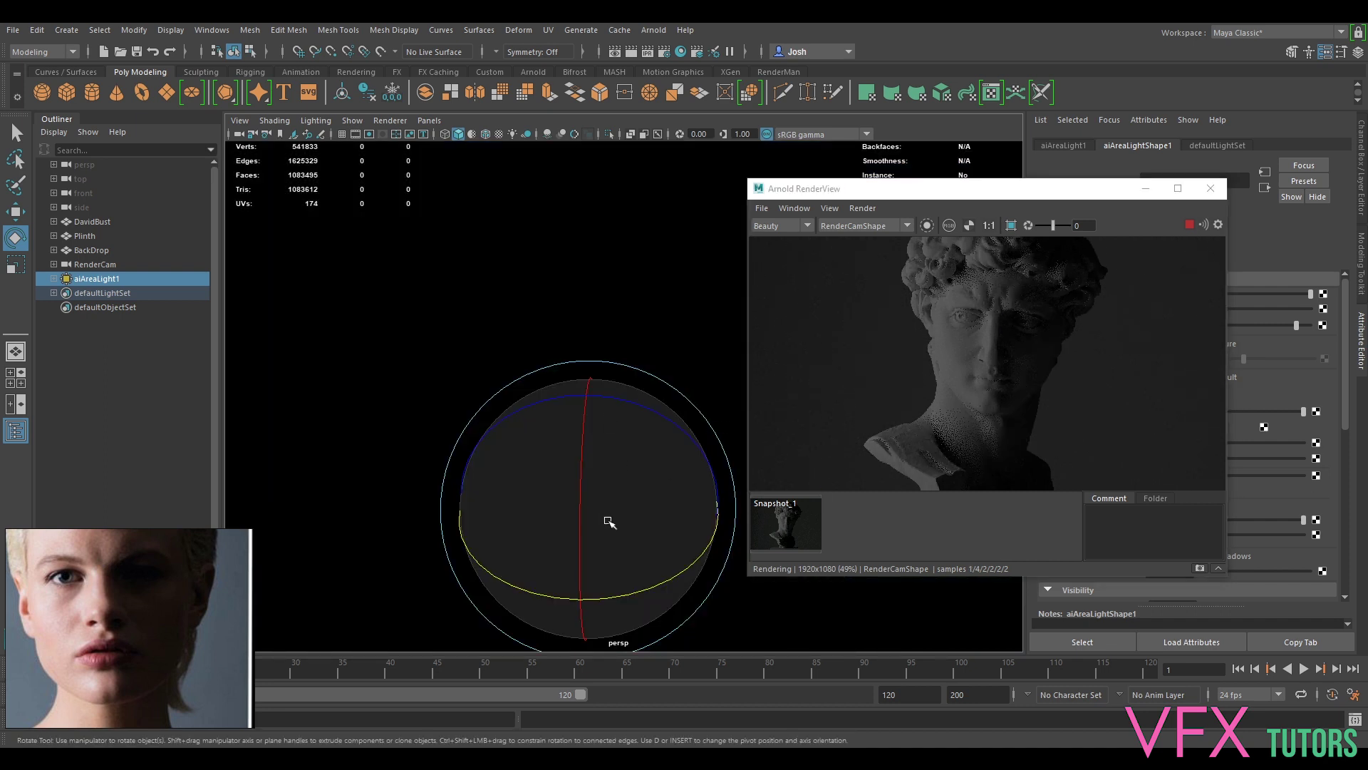
- Set the persp viewport to shaded display and move the render view clear of the area light's attributes
key(5)
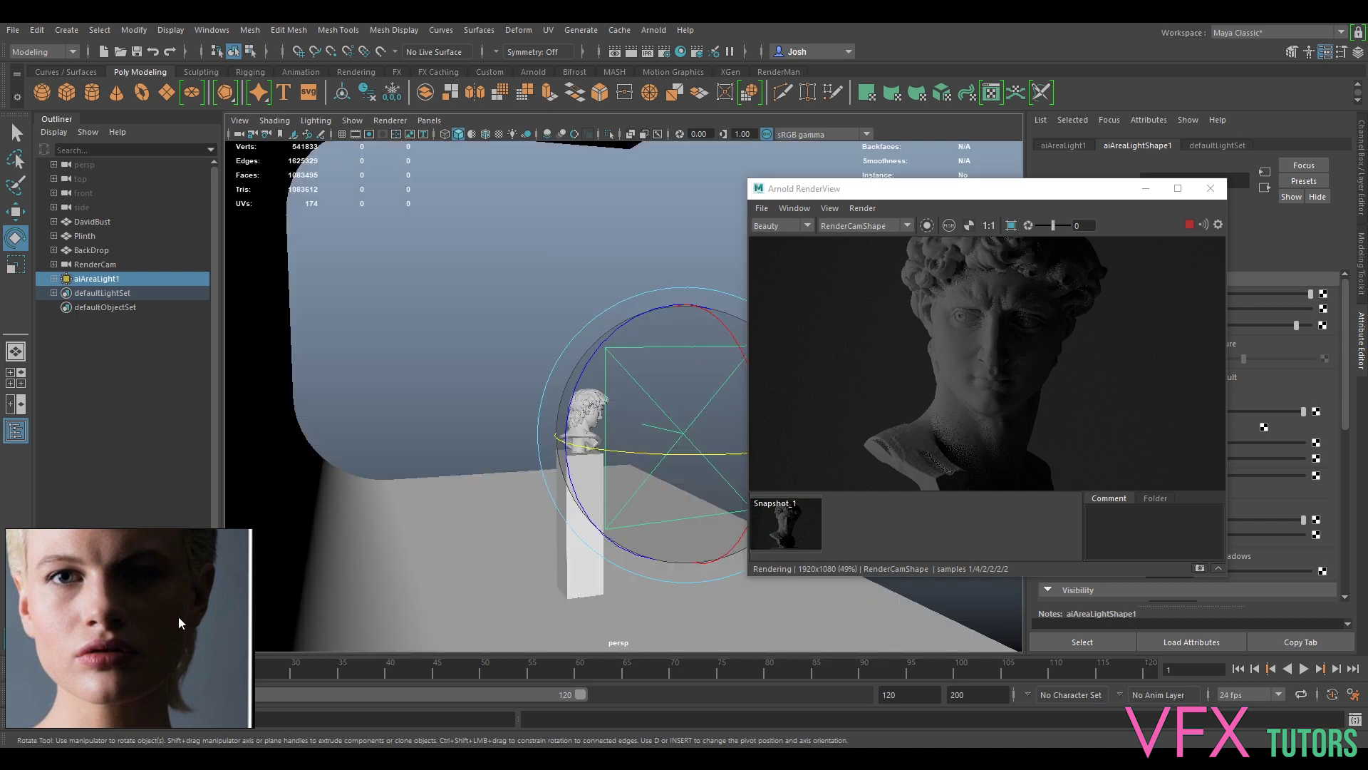
scroll(1013, 355, up, 2)
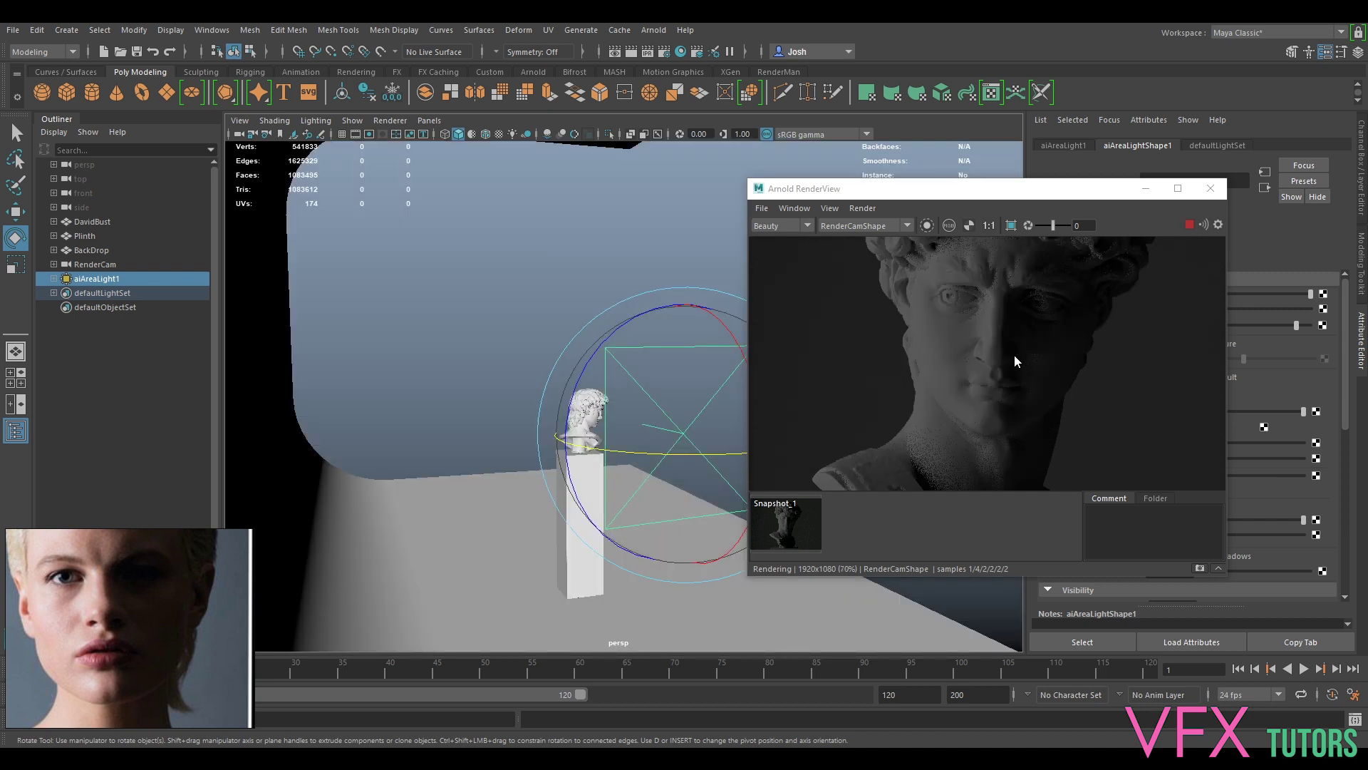
drag(1050, 189, 1048, 123)
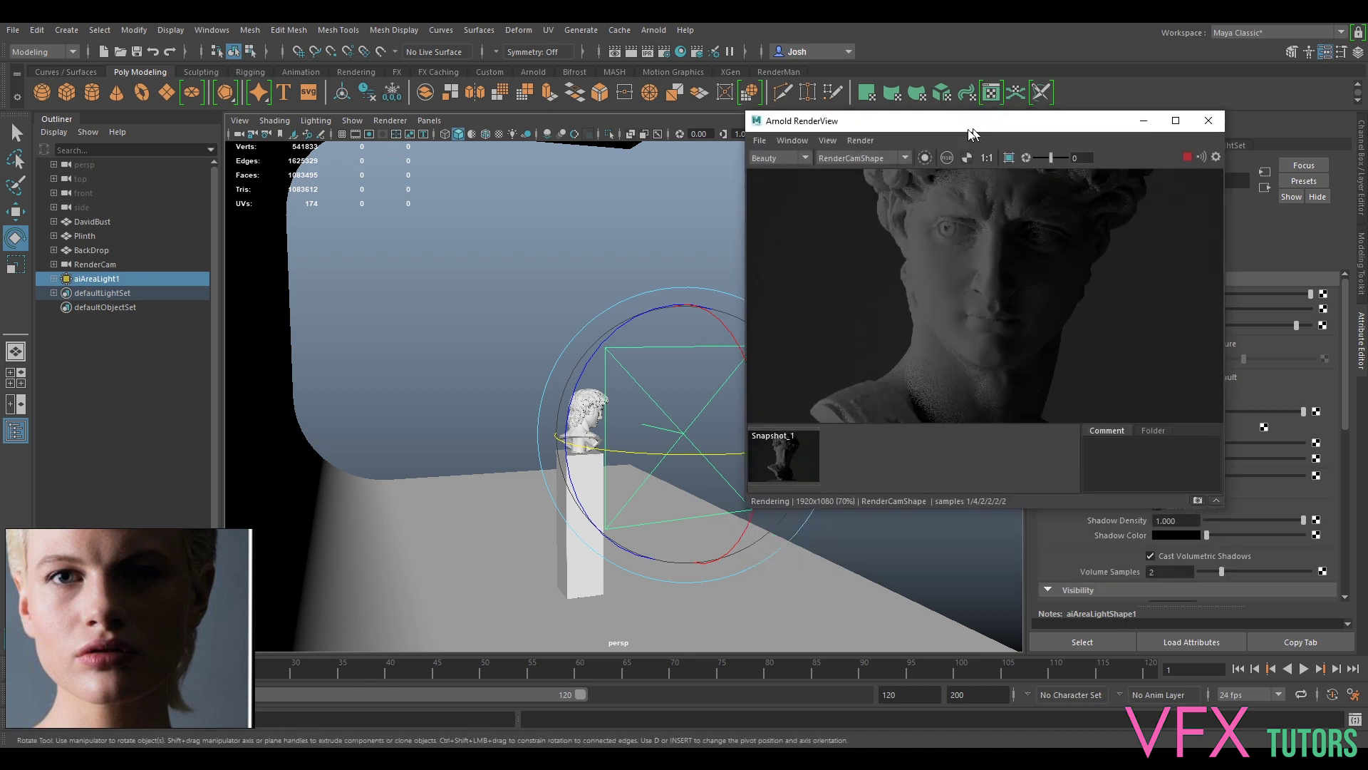
drag(1028, 130, 938, 136)
- Set the area light's exposure to 14, refine it to 14.2, and view the whole bust in the live render
double_click(1169, 325)
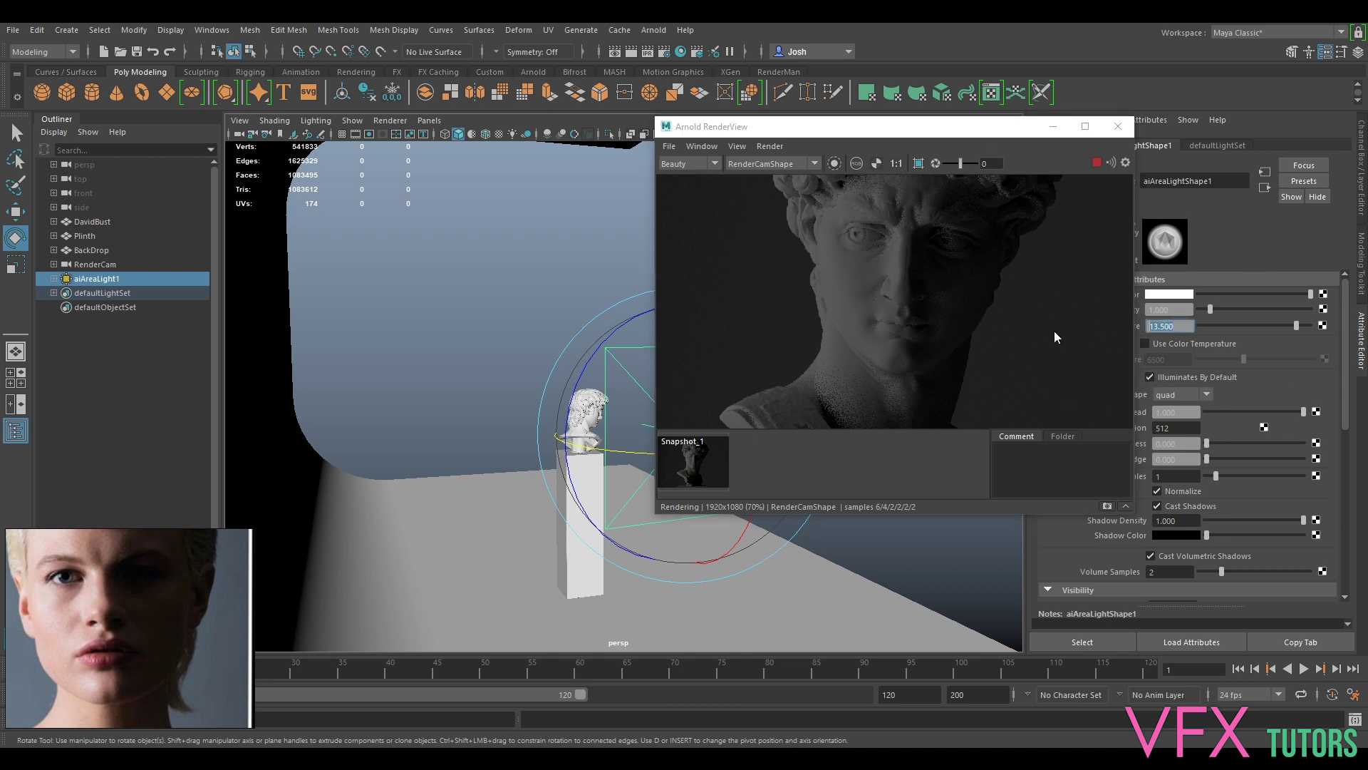
text(14)
key(Return)
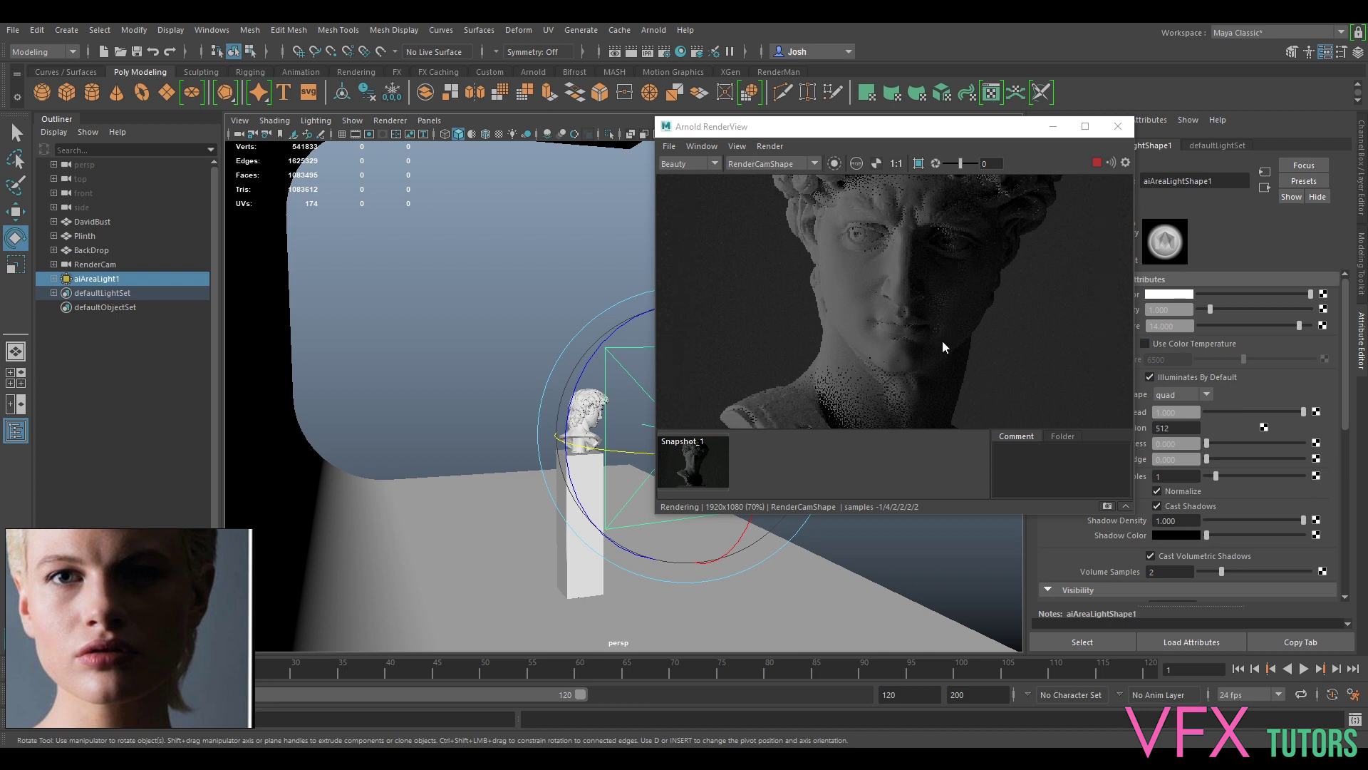
drag(1178, 325, 1161, 316)
text(4.2)
key(Return)
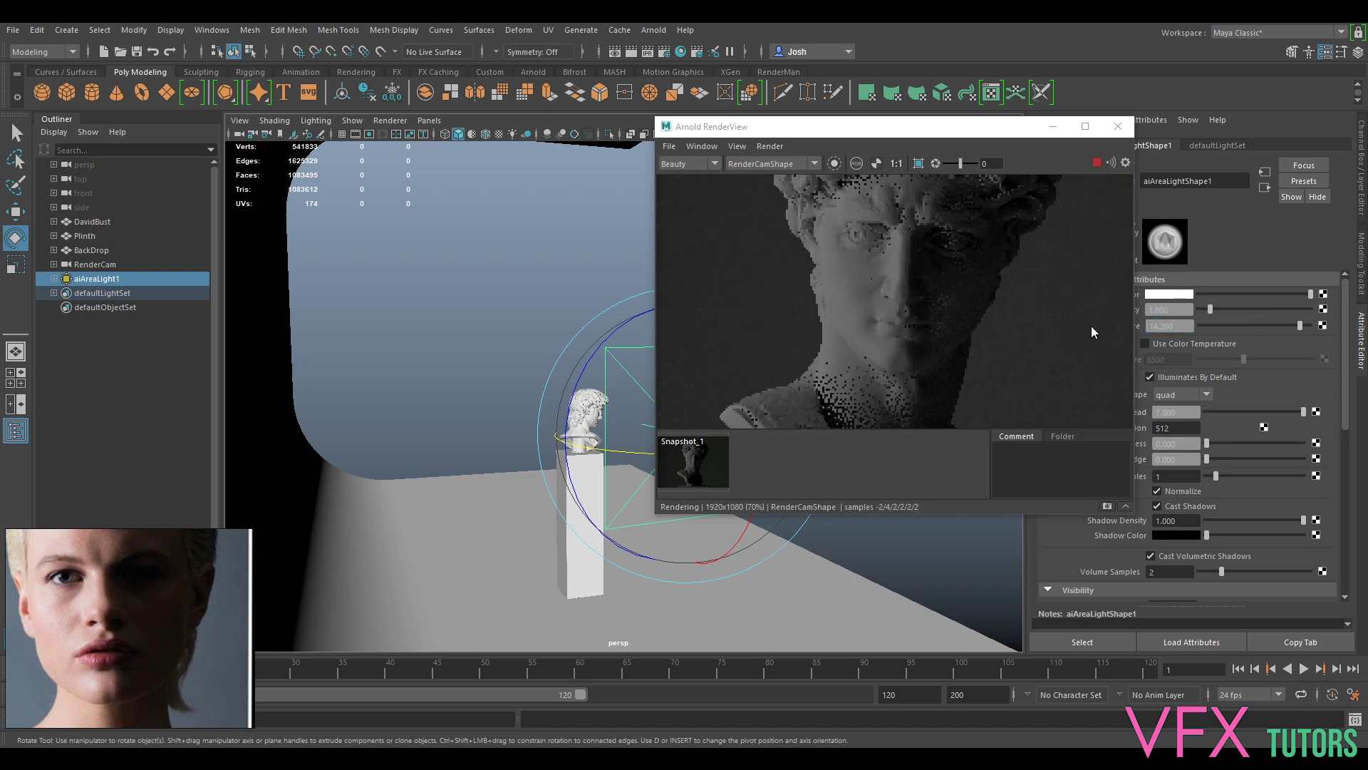
drag(994, 130, 831, 206)
scroll(830, 327, down, 2)
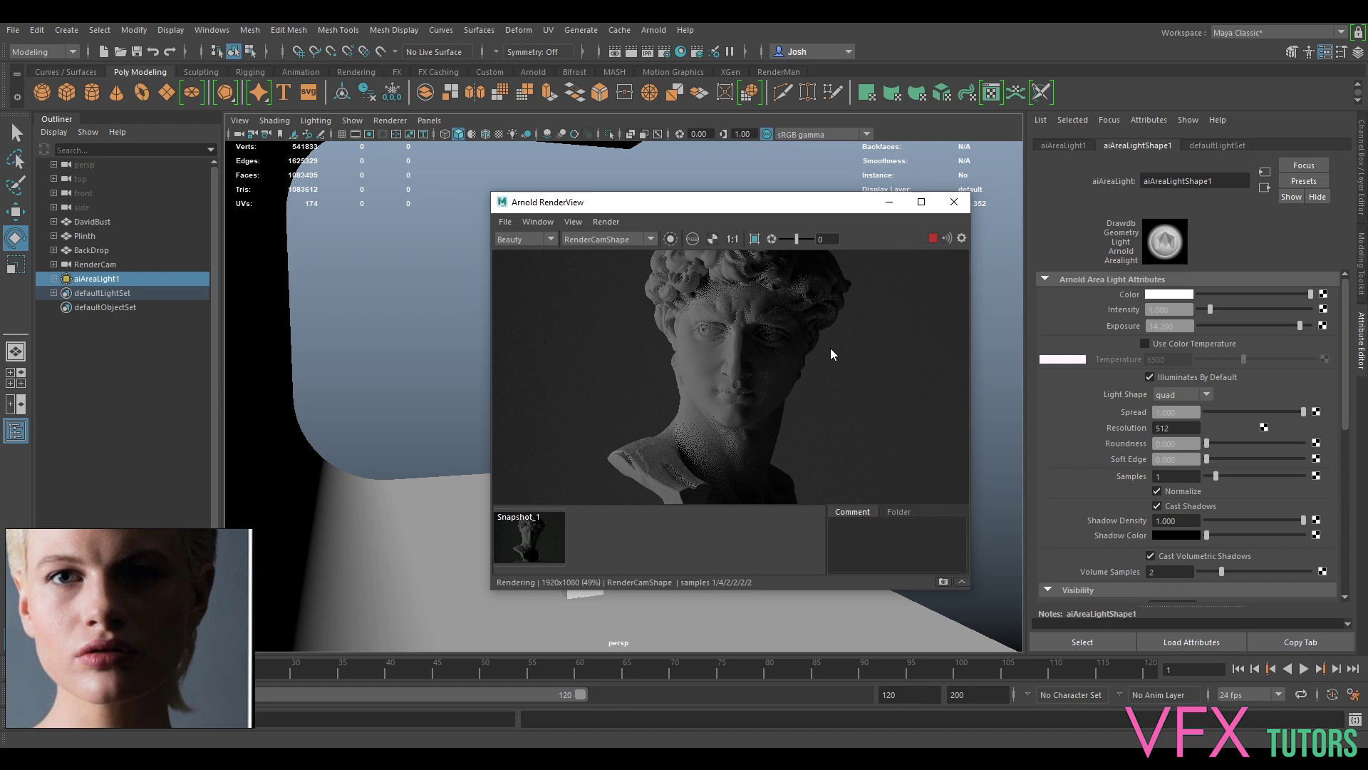
- Examine the BackDrop's Arnold visibility and export attributes, and reselect the area light
key(ctrl+z)
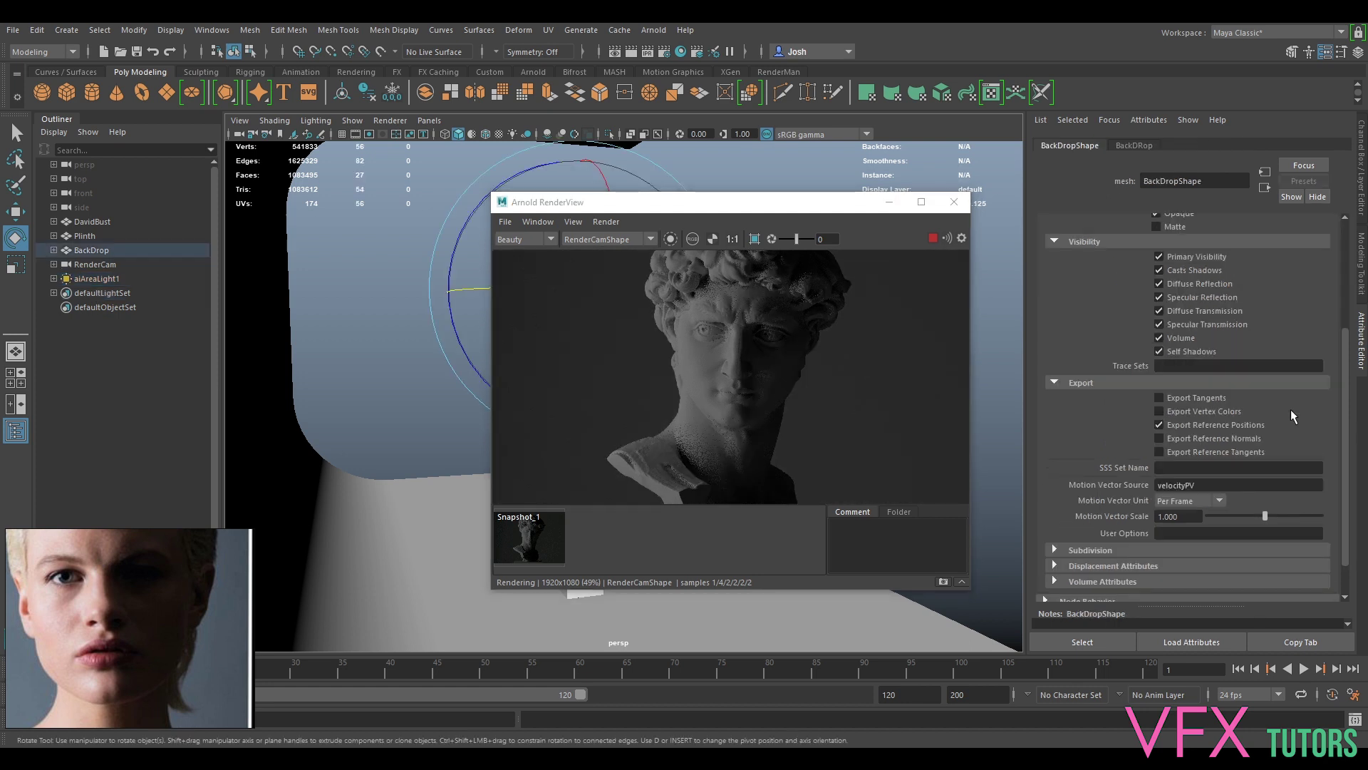
scroll(1238, 262, up, 3)
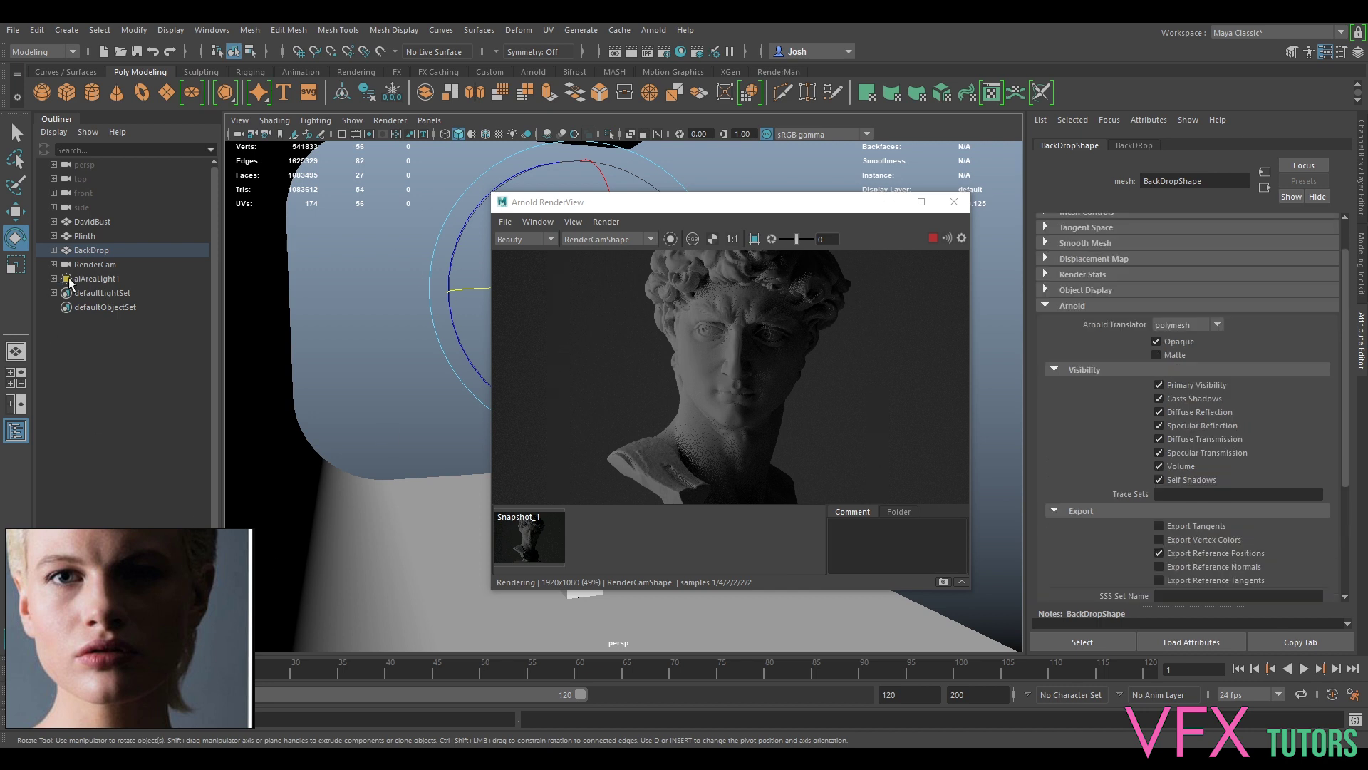
click(104, 279)
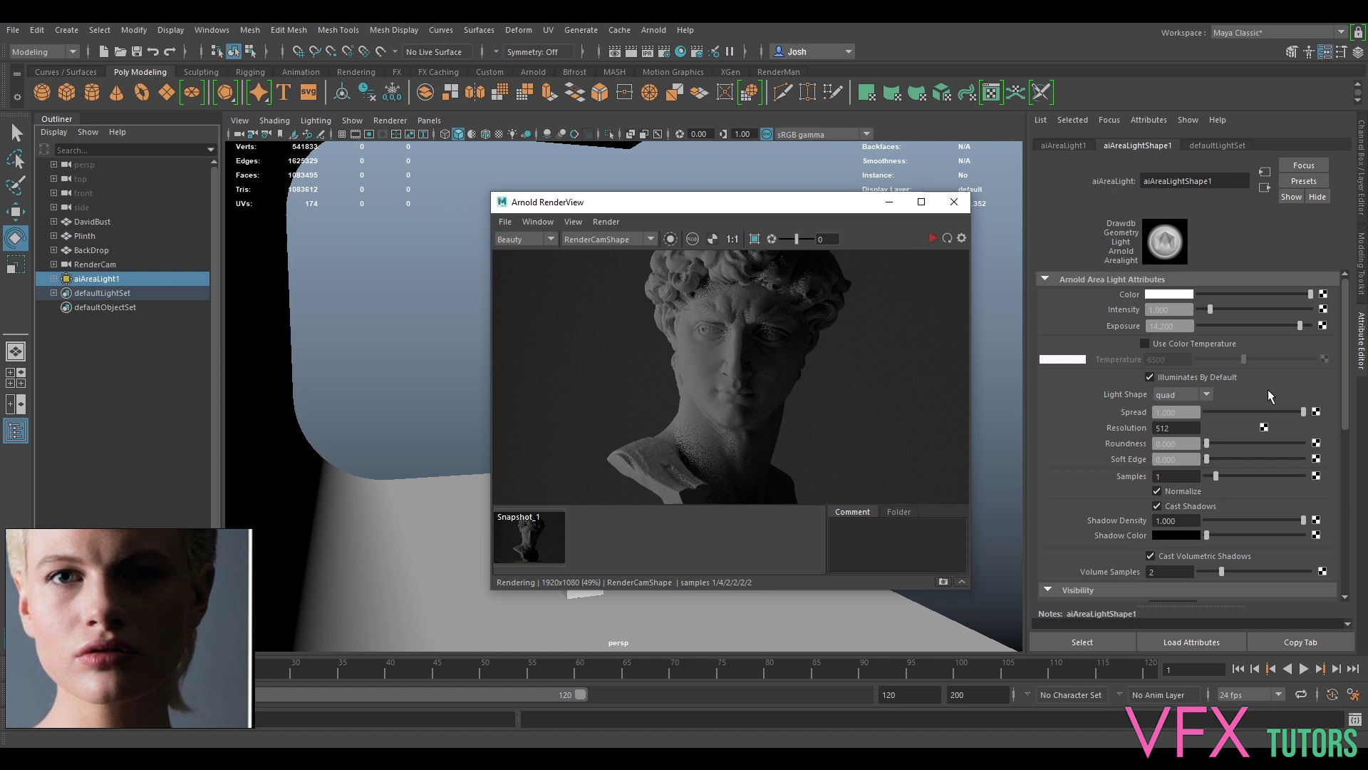
- Reduce the area light's Spread to about 0.93 and try exposures of 16, about 15.2 and 14 in the live render
click(1288, 412)
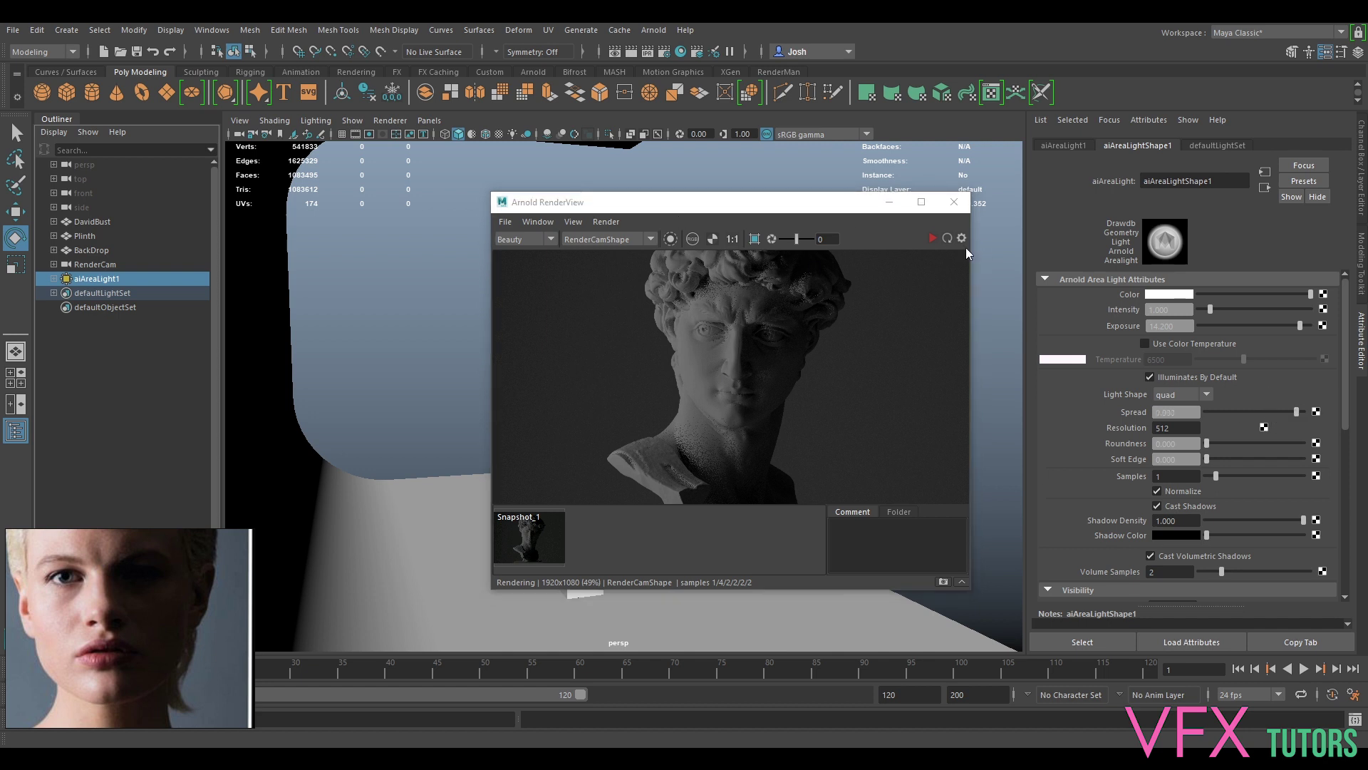
click(932, 238)
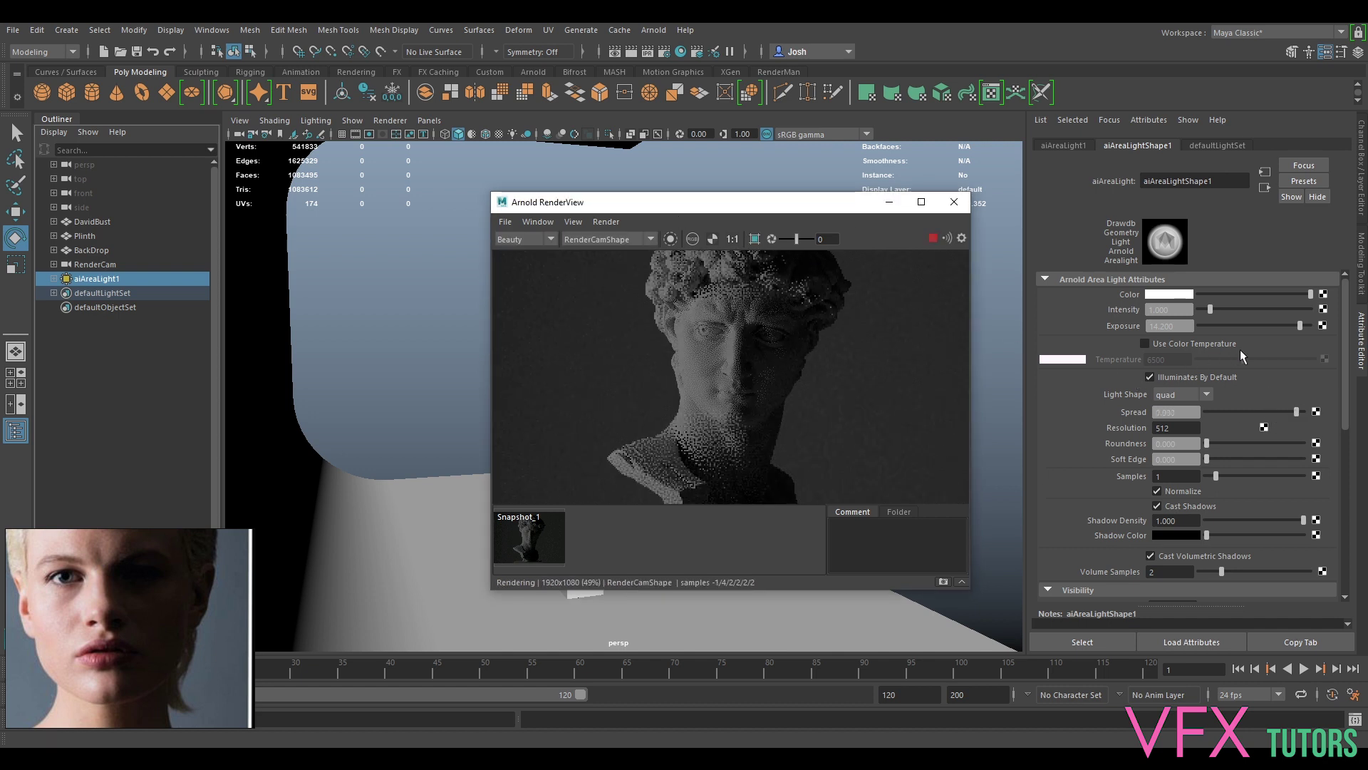
mouse_move(1297, 326)
mouse_down()
mouse_move(1282, 327)
mouse_move(1315, 326)
mouse_up()
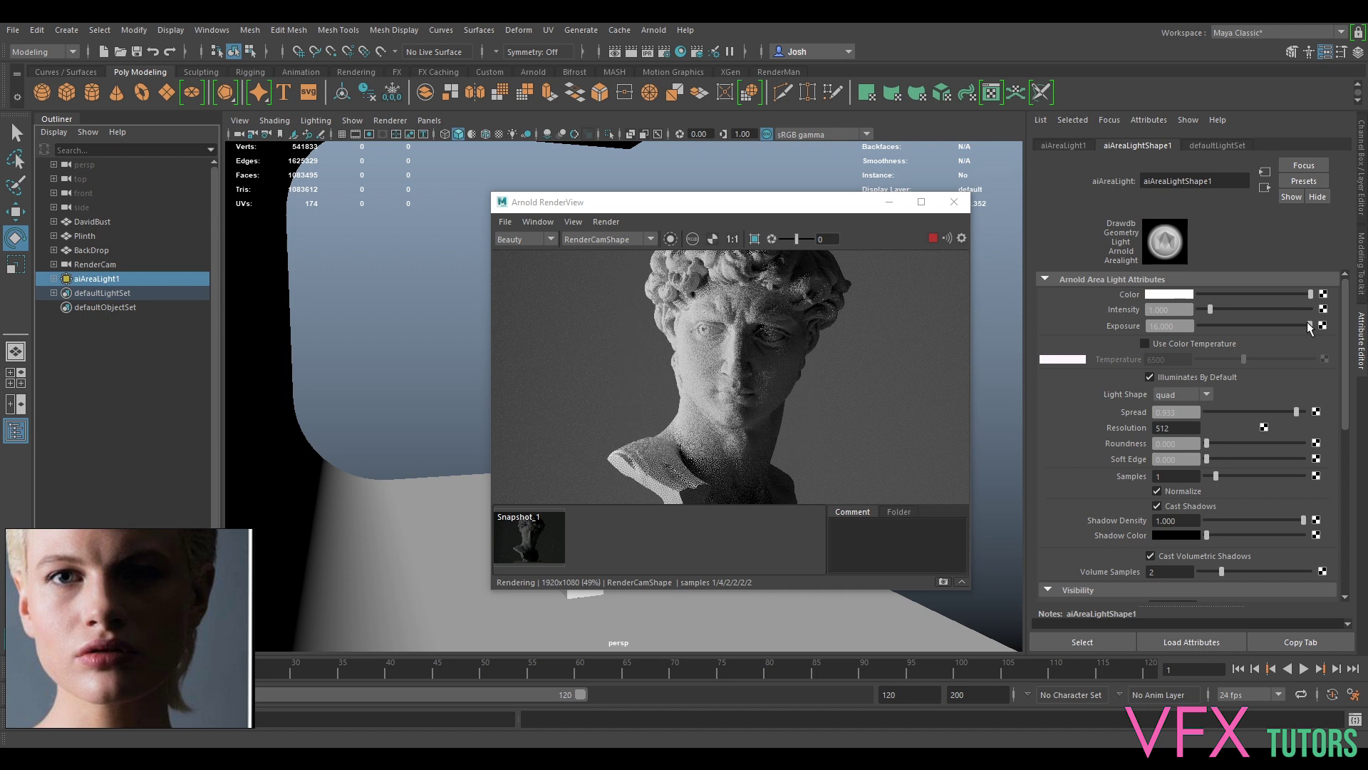
drag(1309, 328, 1305, 325)
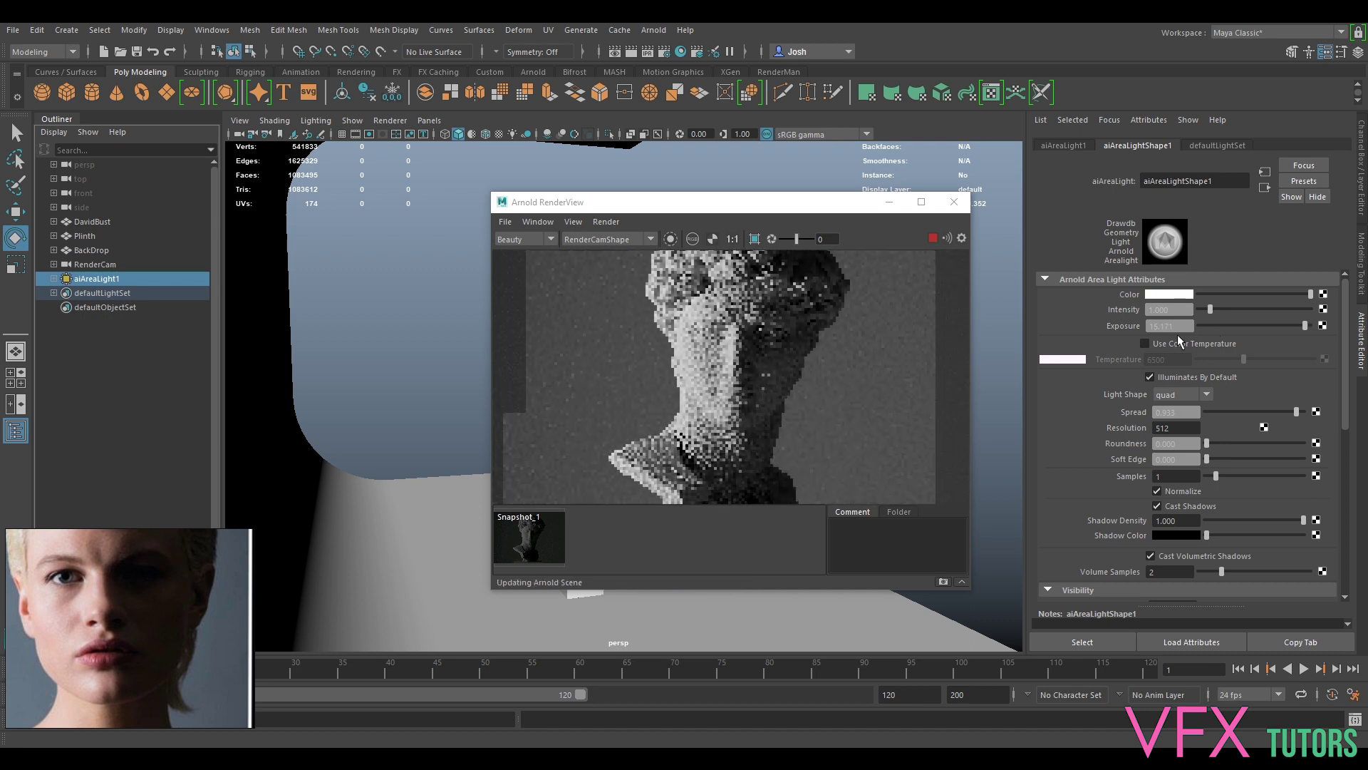
click(1149, 325)
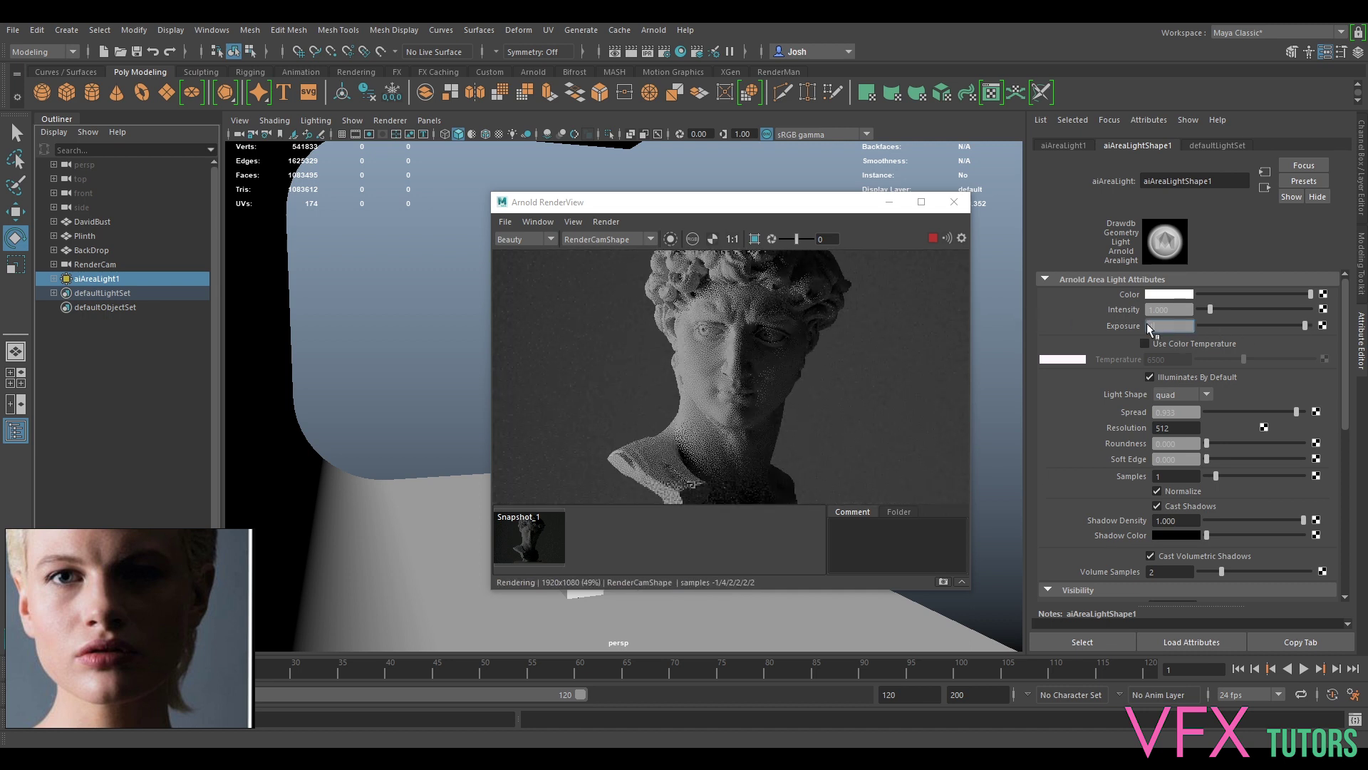
text(14)
key(Return)
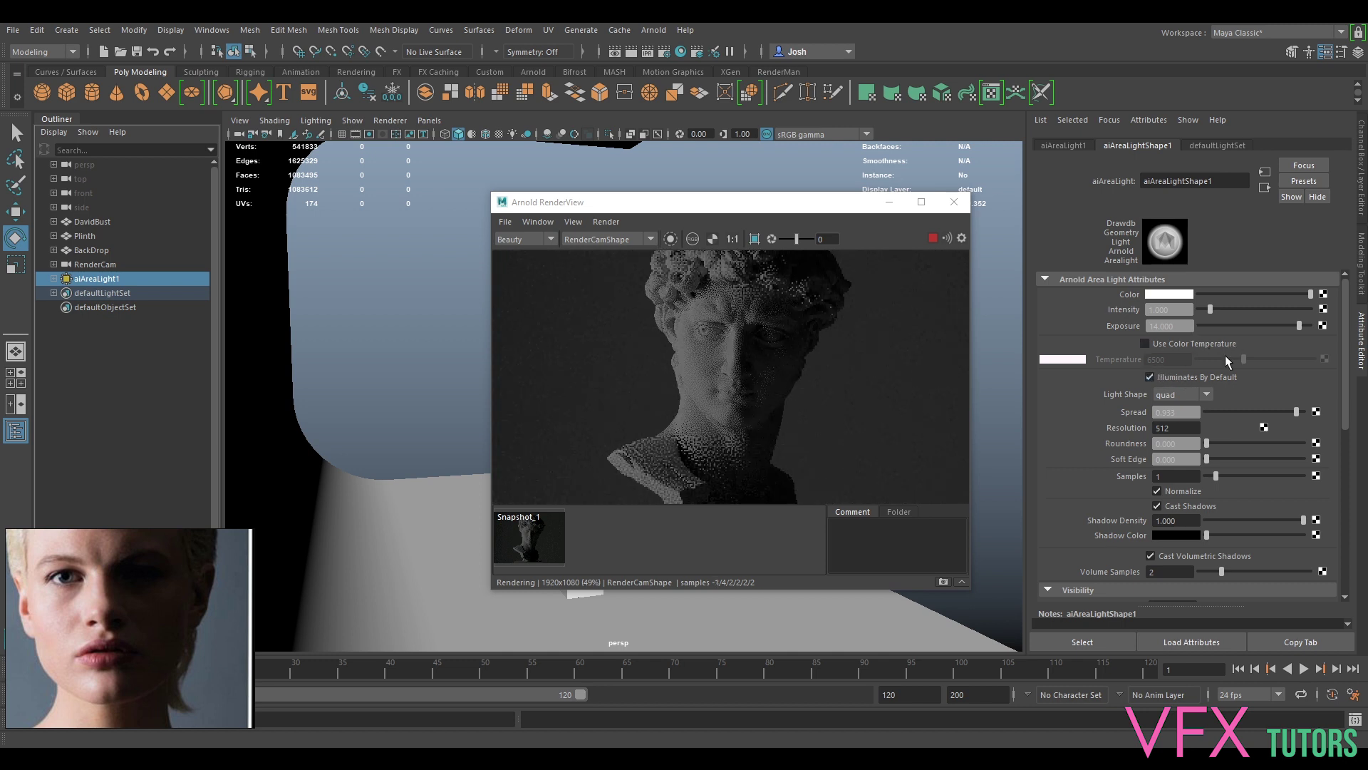
- Nudge the area light's Spread down to about 0.92 and try an exposure of 14.5
click(1296, 412)
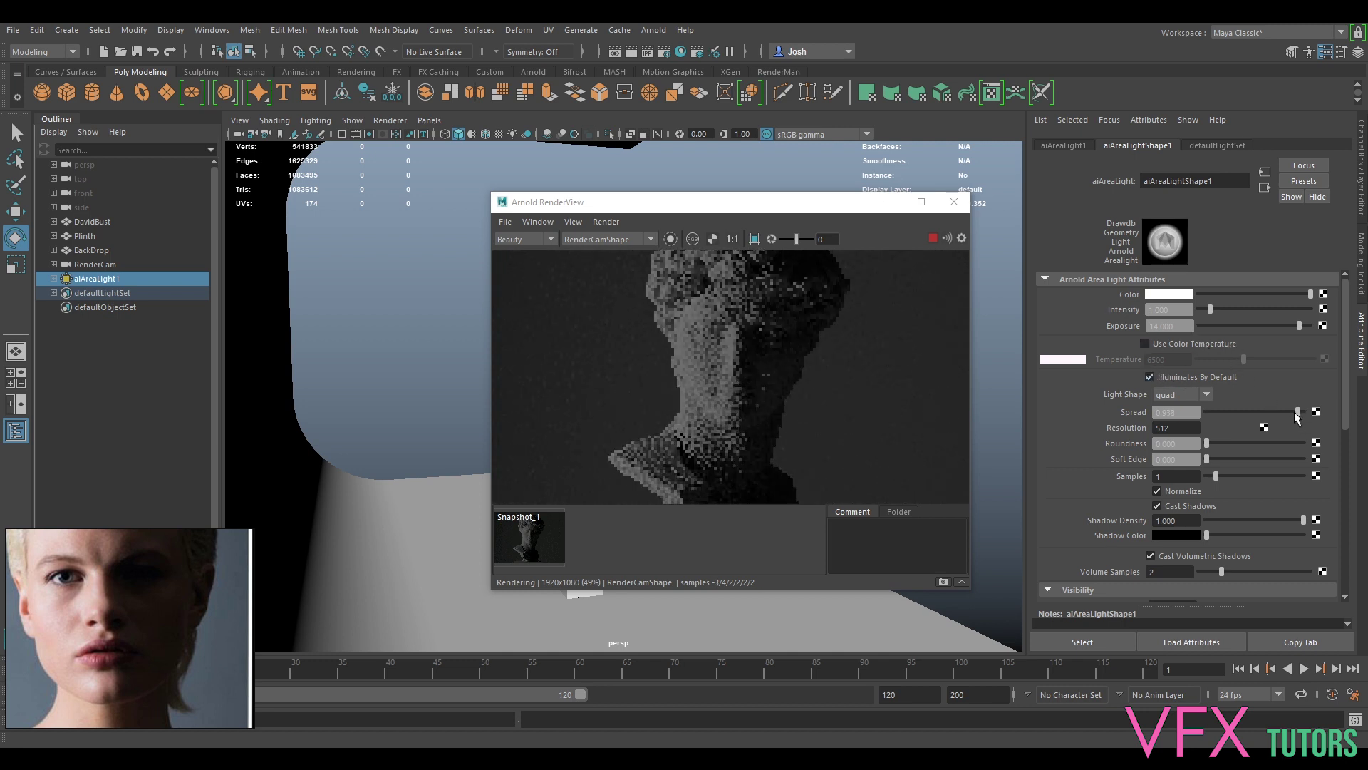
drag(1295, 413, 1294, 413)
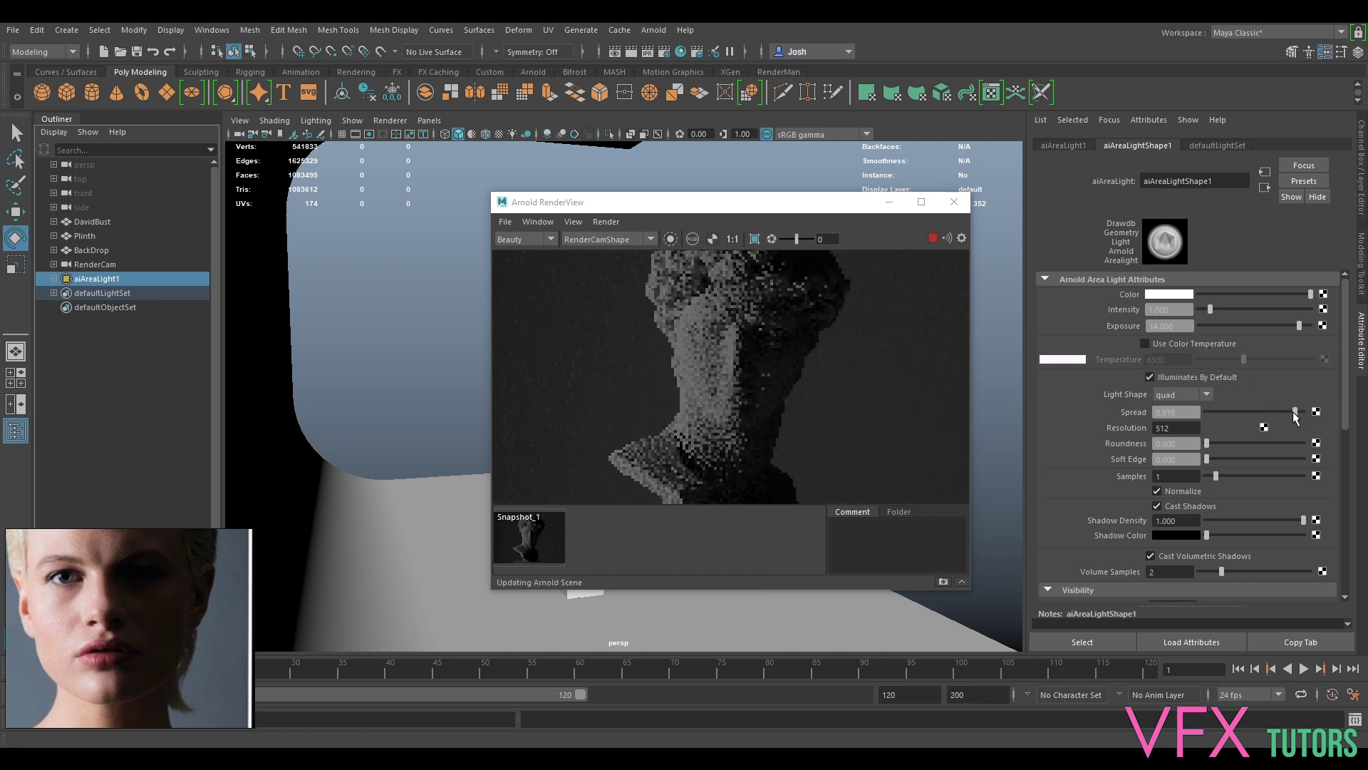
double_click(1182, 326)
text(1)
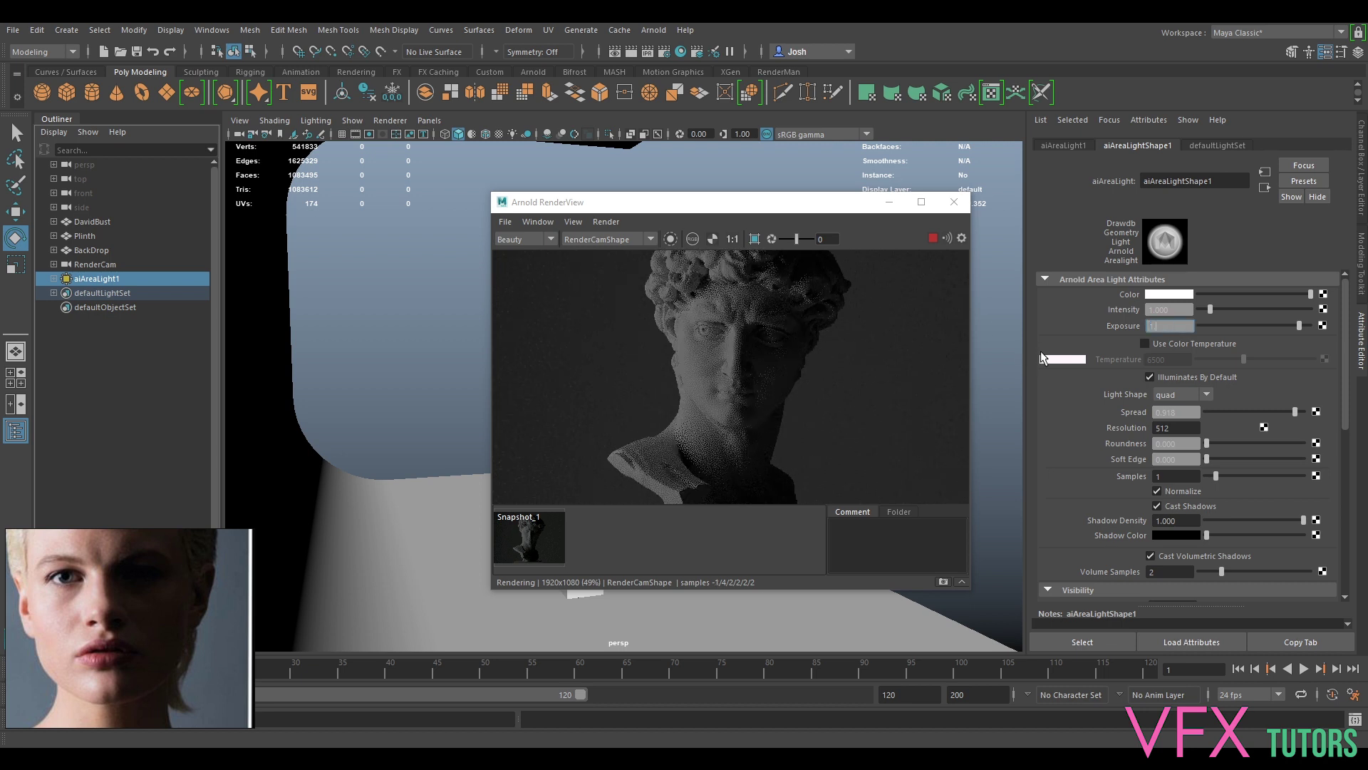
text(4.5)
key(Return)
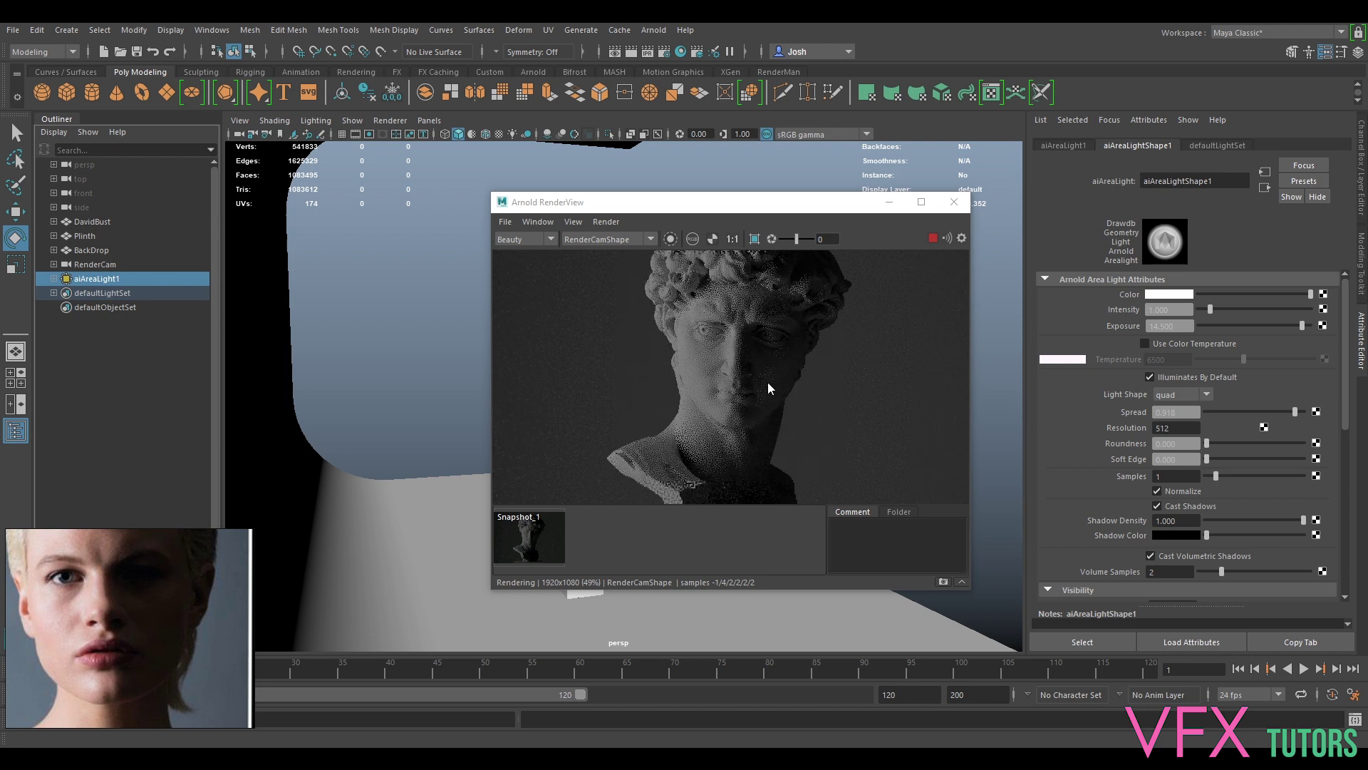
- Set the area light's exposure to 15 and restore its Spread to 1
double_click(1183, 326)
text(15)
key(Return)
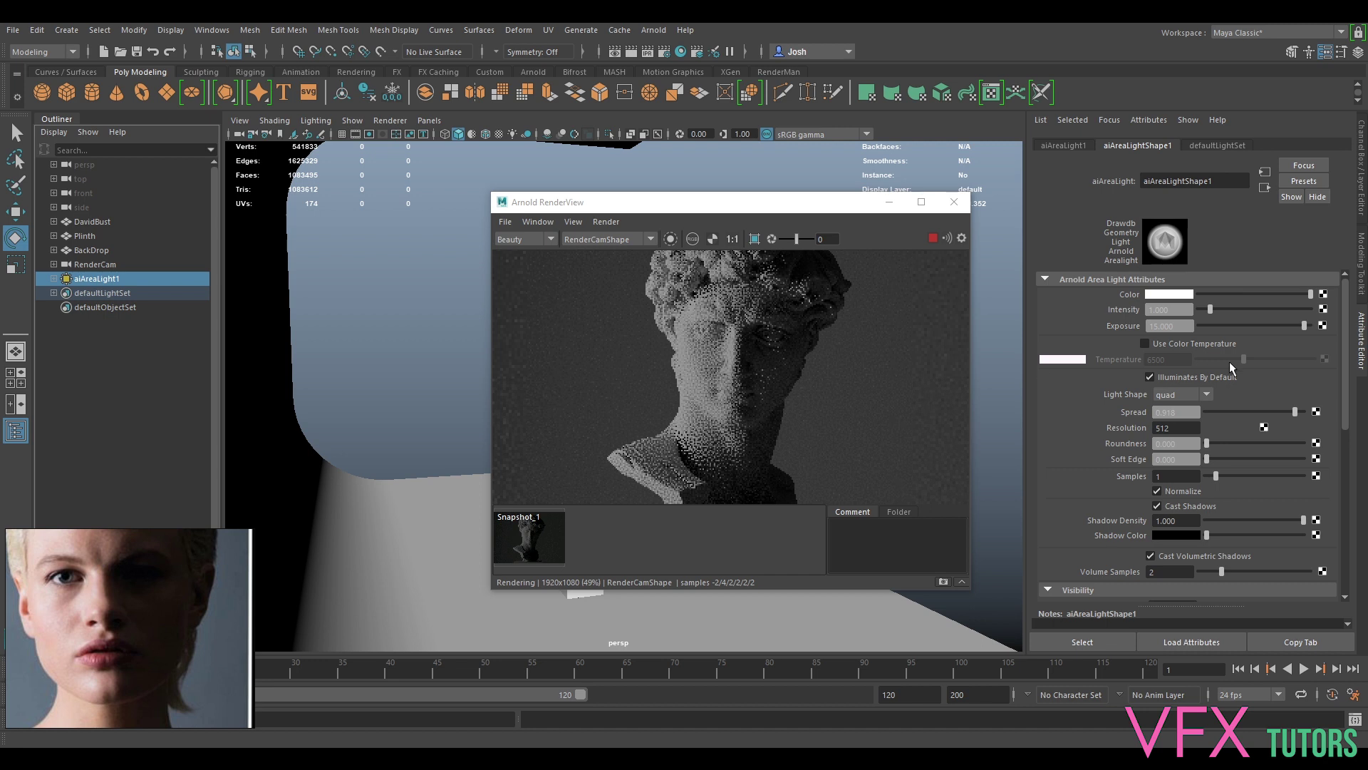
drag(1293, 413, 1311, 413)
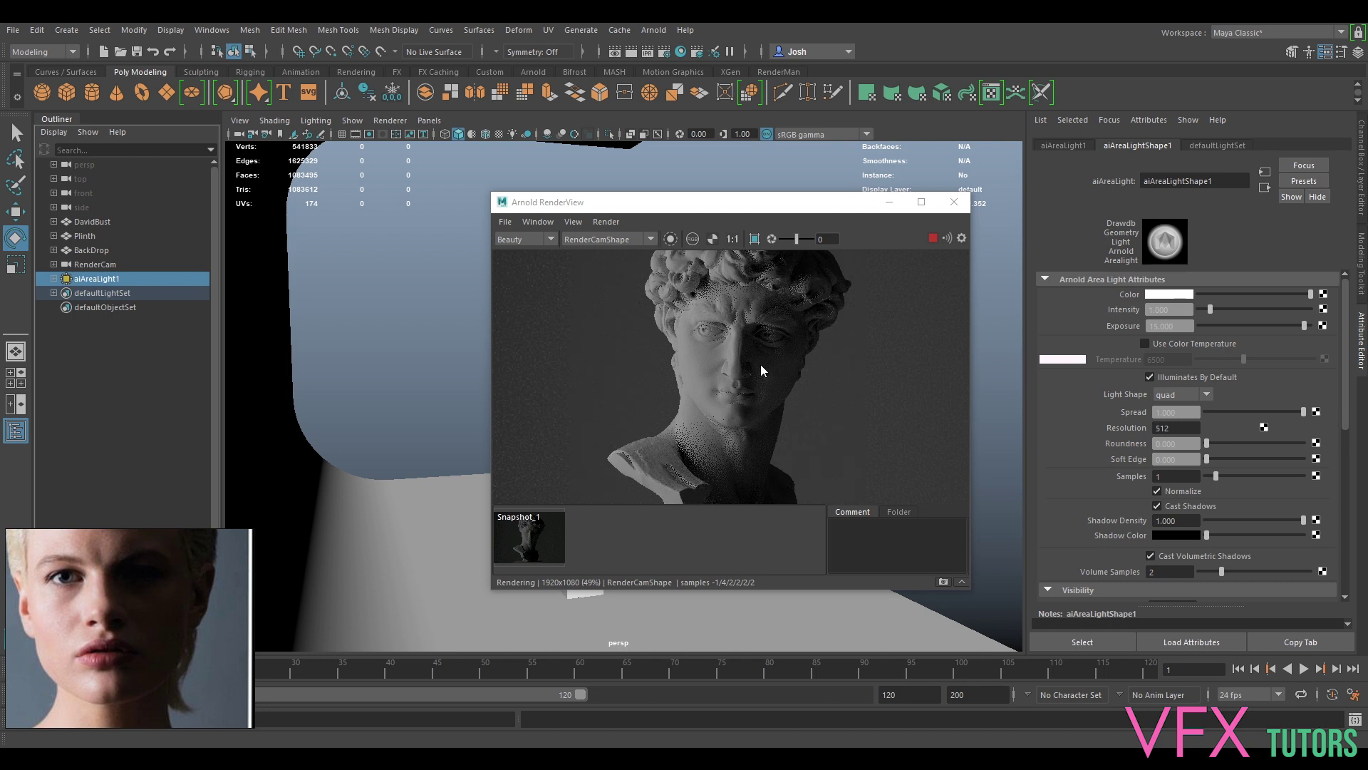
- Compare the bust's facial shadows with the portrait reference up close and reduce the area light's Spread to about 0.73
scroll(734, 361, up, 1)
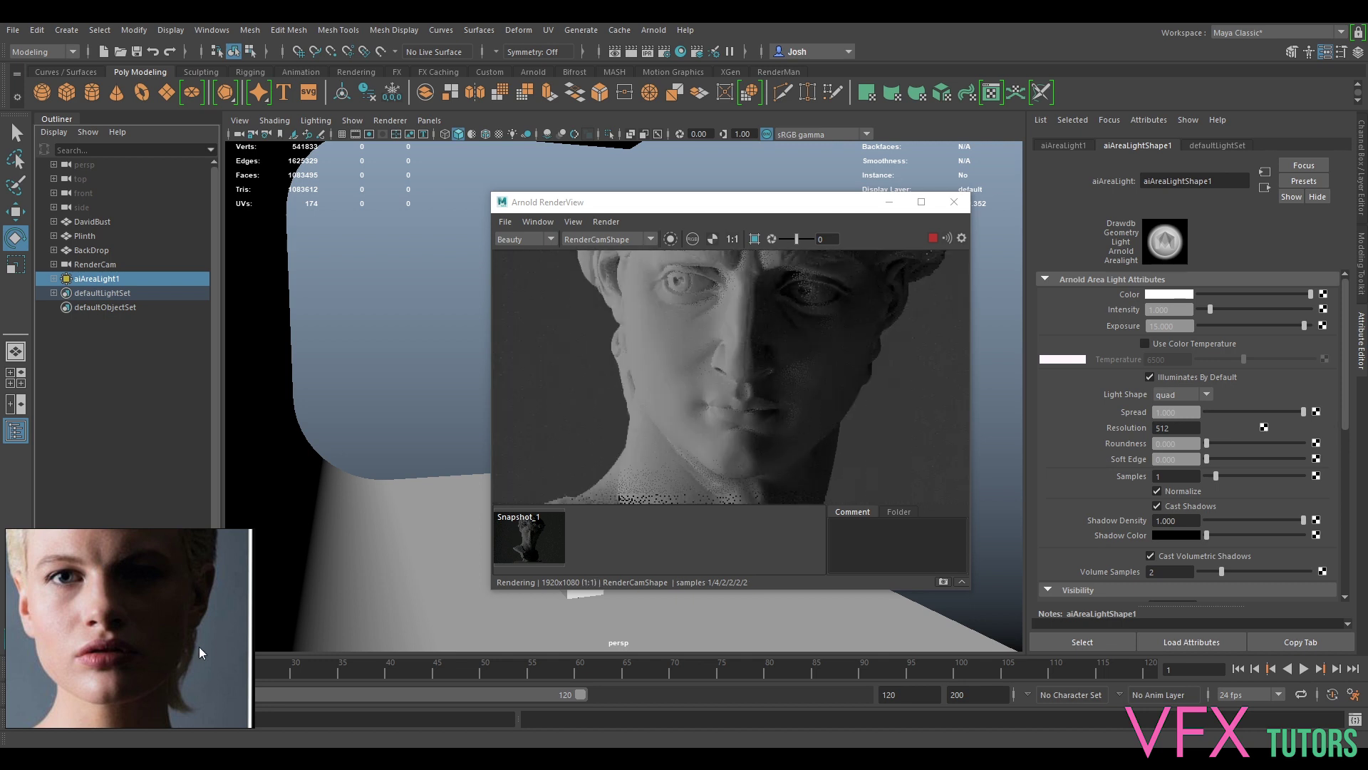
scroll(130, 634, up, 2)
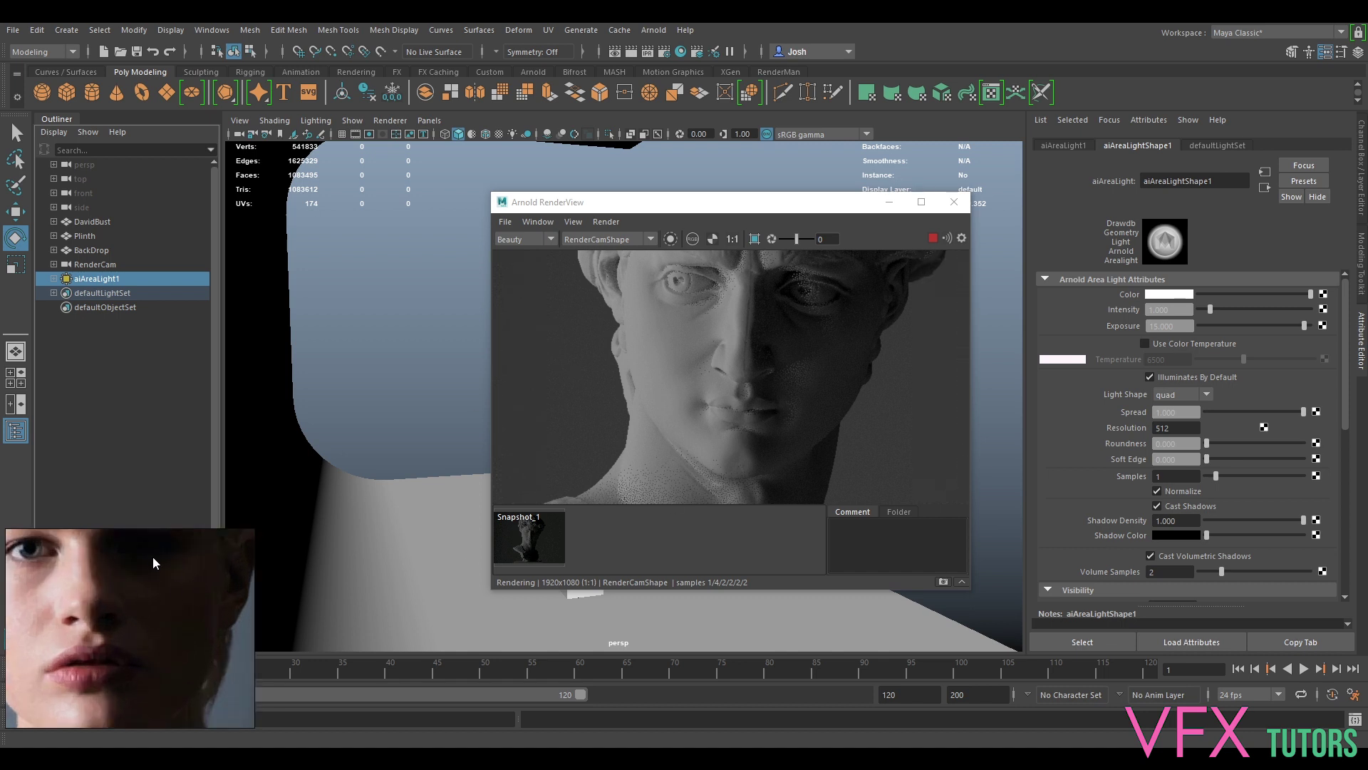
scroll(160, 570, down, 2)
scroll(164, 576, up, 2)
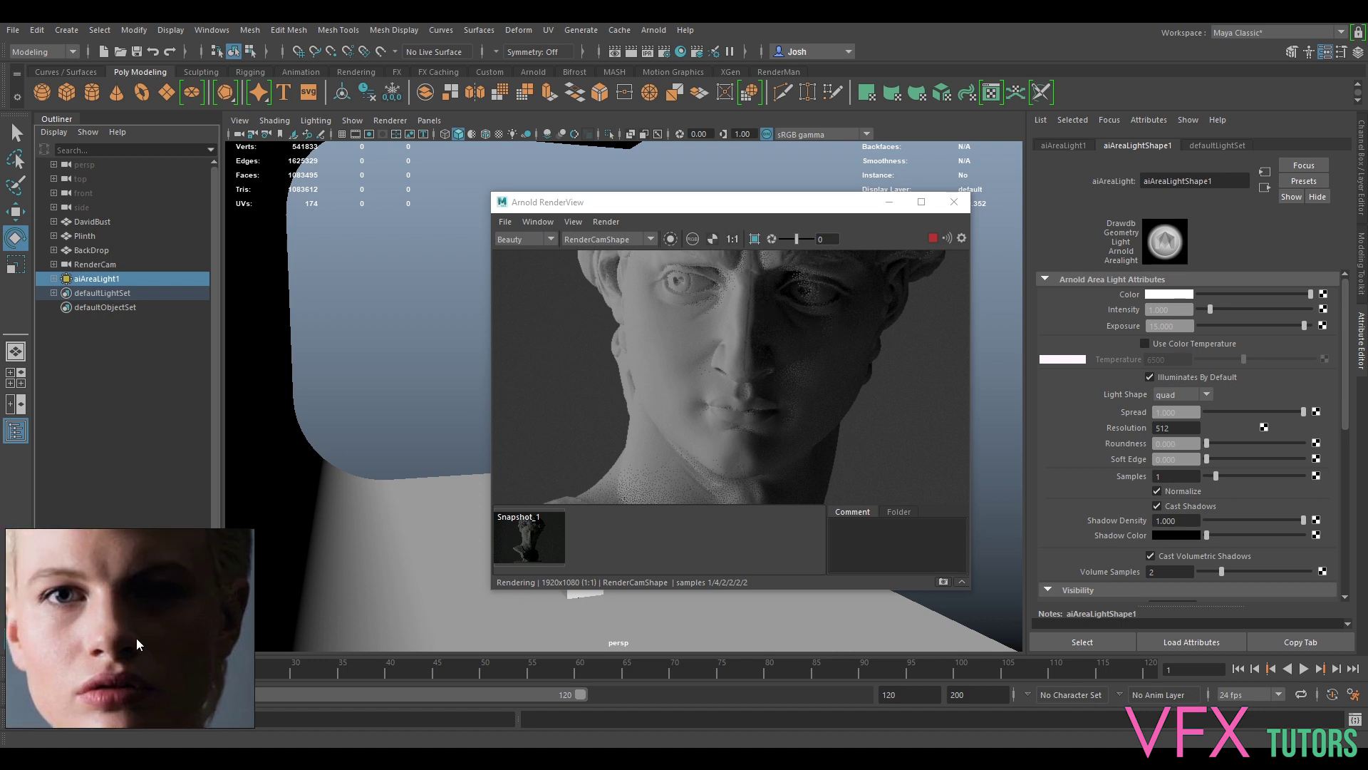
drag(153, 651, 161, 619)
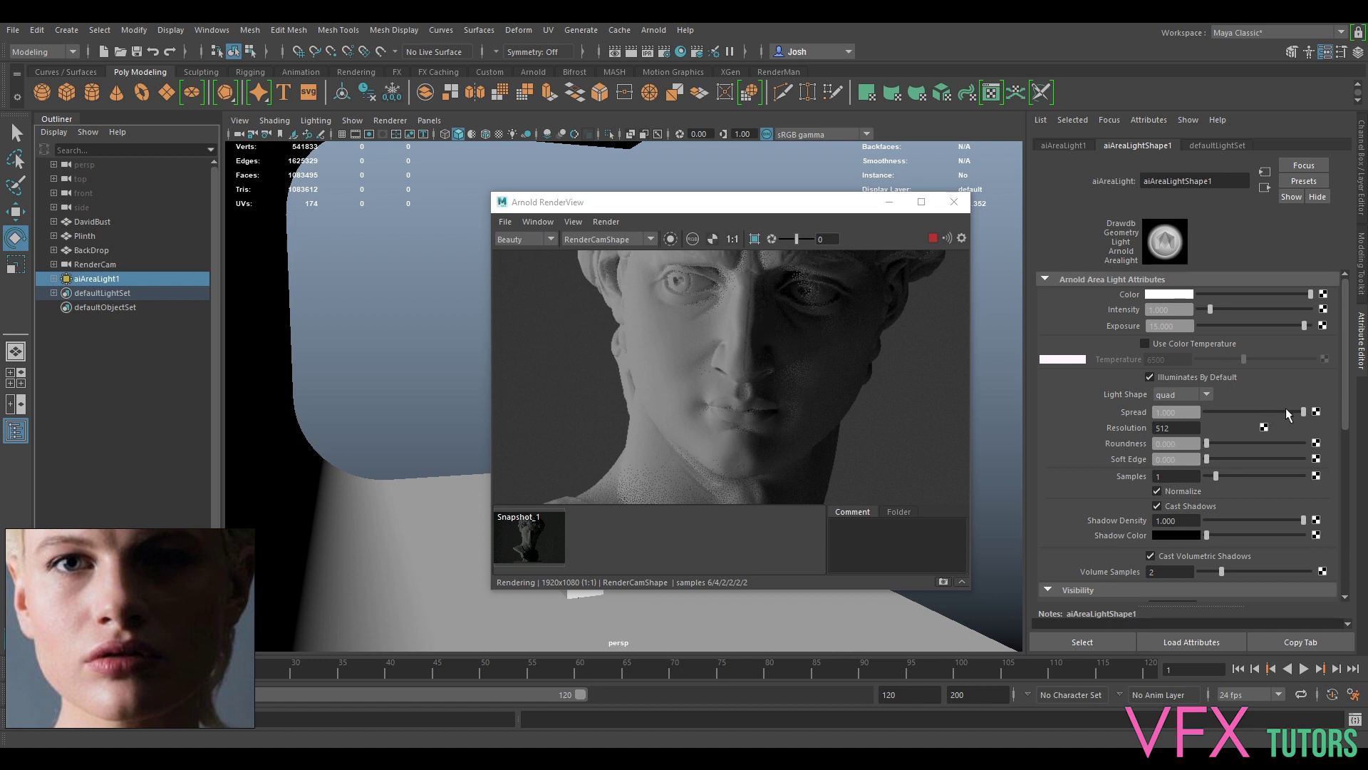
click(1288, 409)
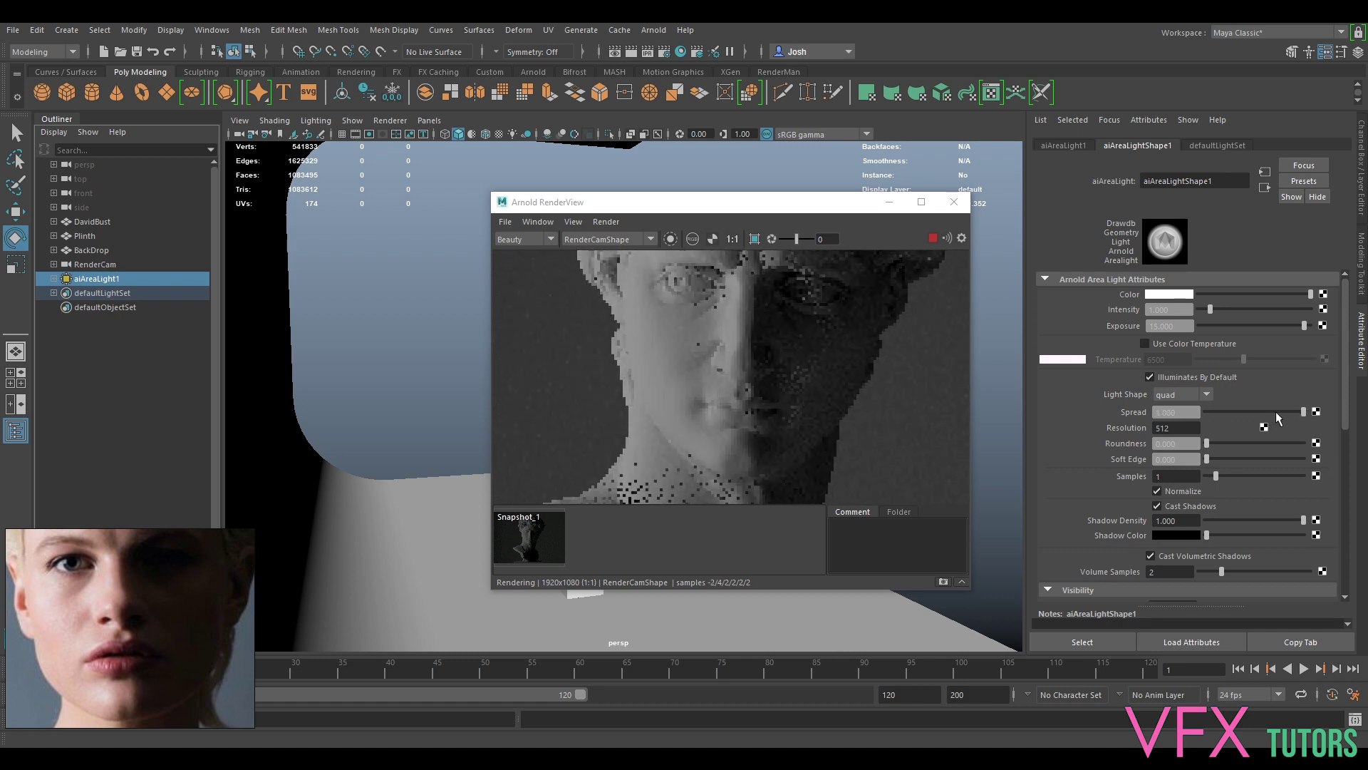
click(1277, 412)
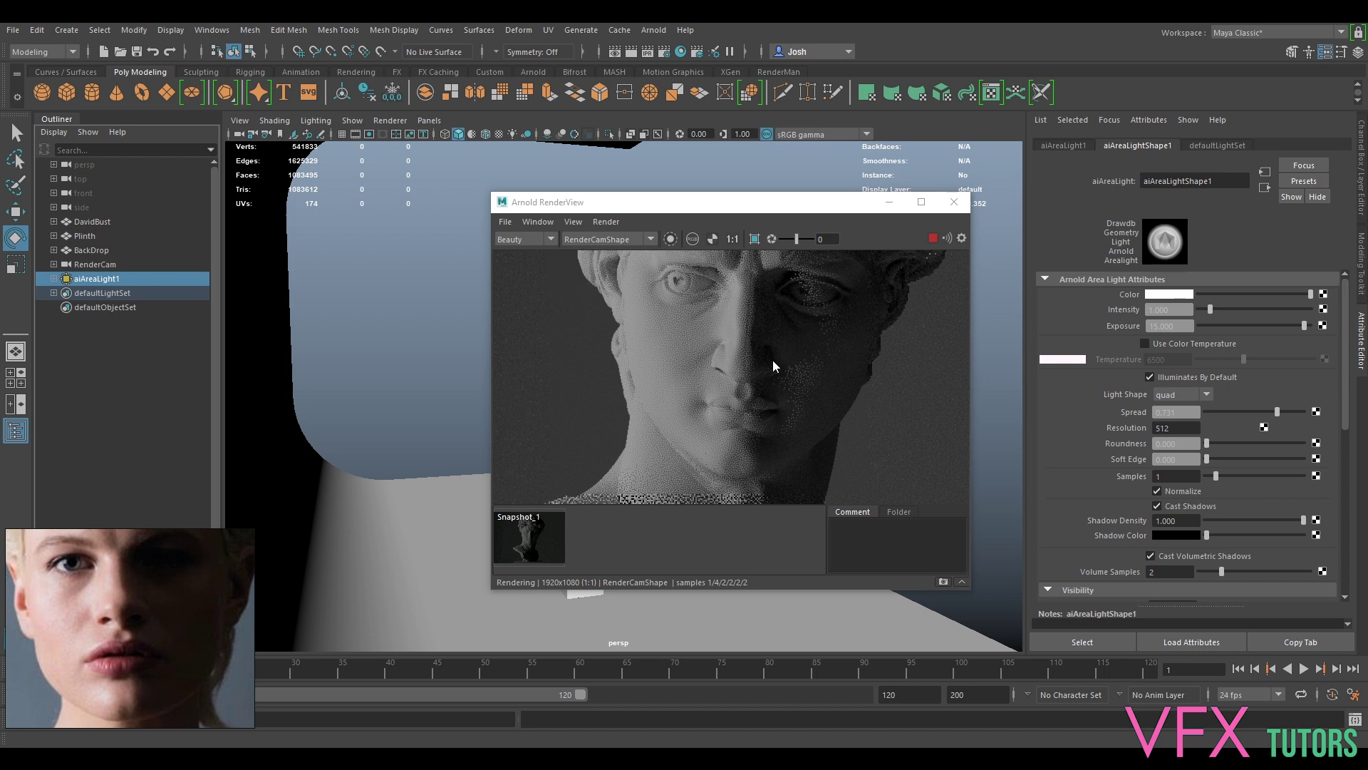
- Stop the live render and lower the Arnold sampling to Camera (AA) 4 and Diffuse 2
click(933, 238)
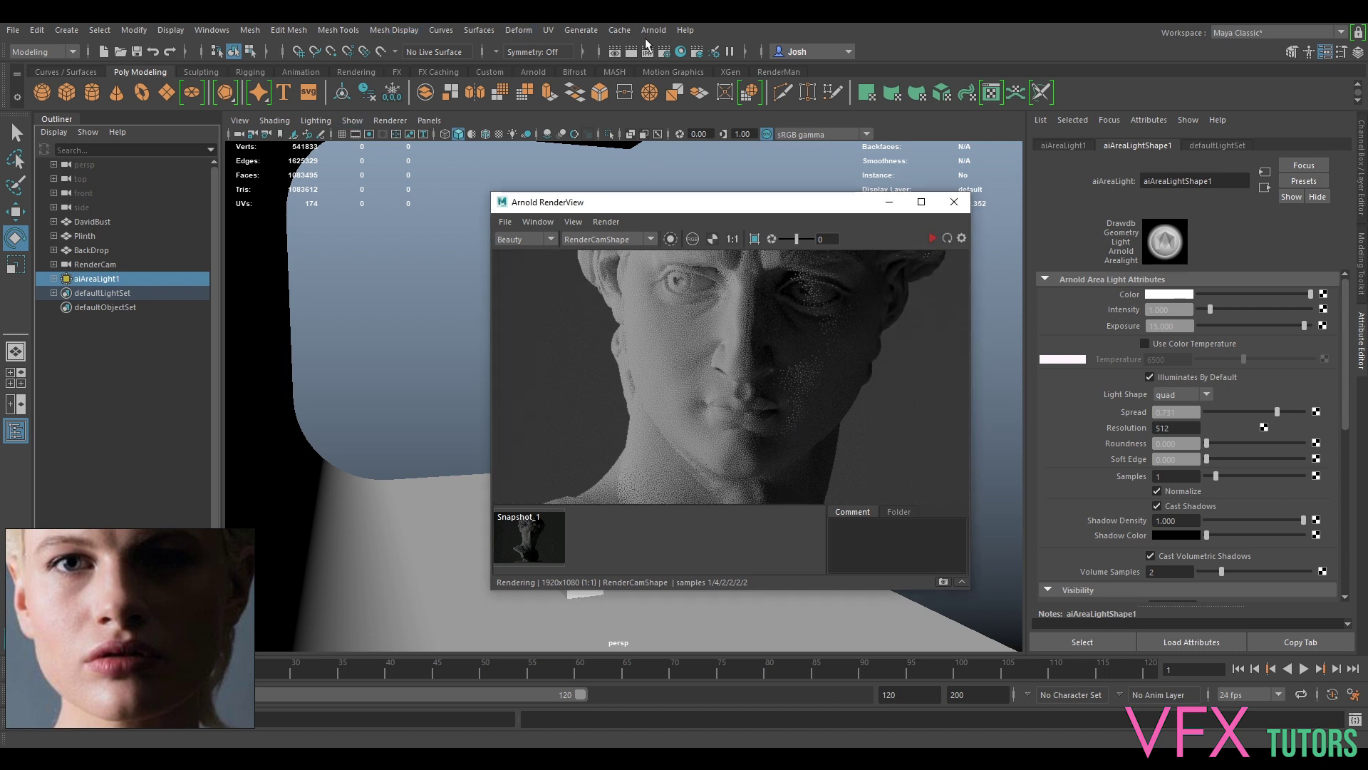
click(663, 52)
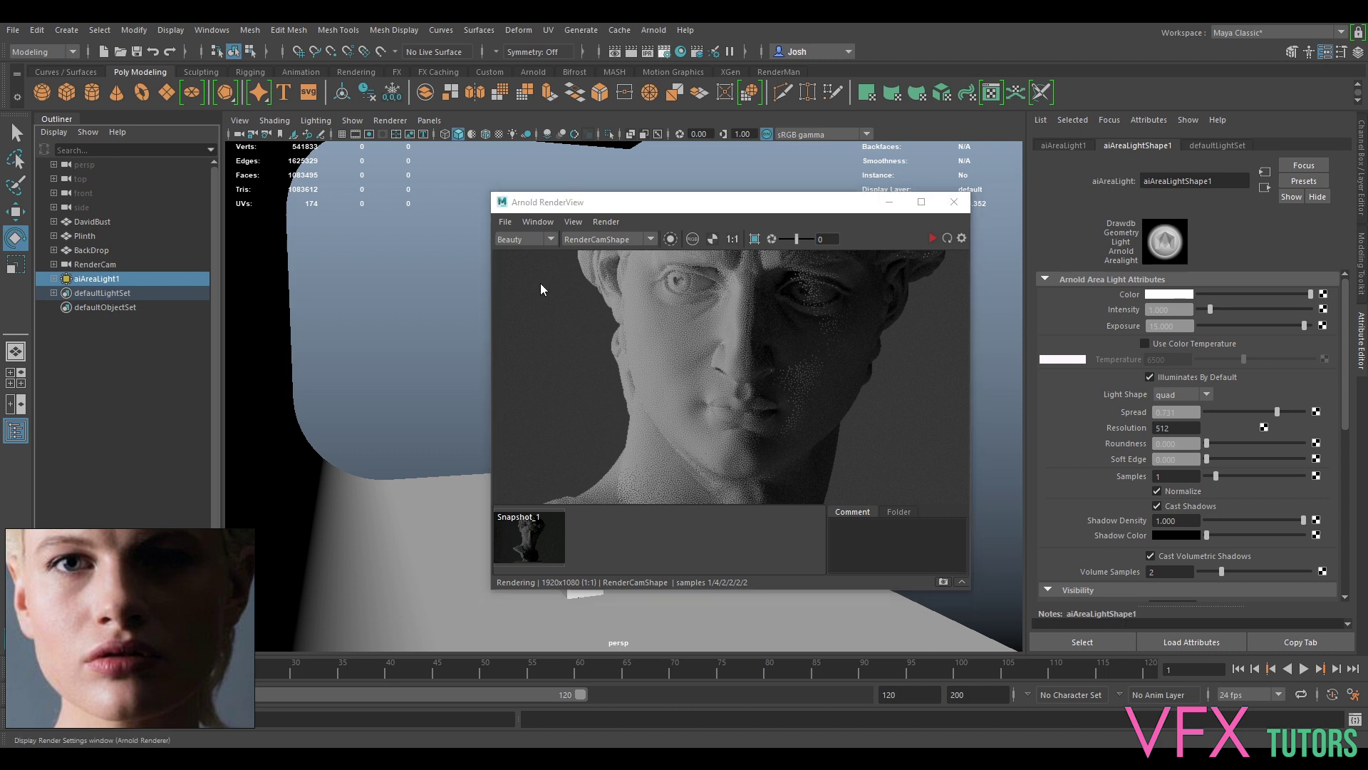
click(442, 168)
double_click(491, 244)
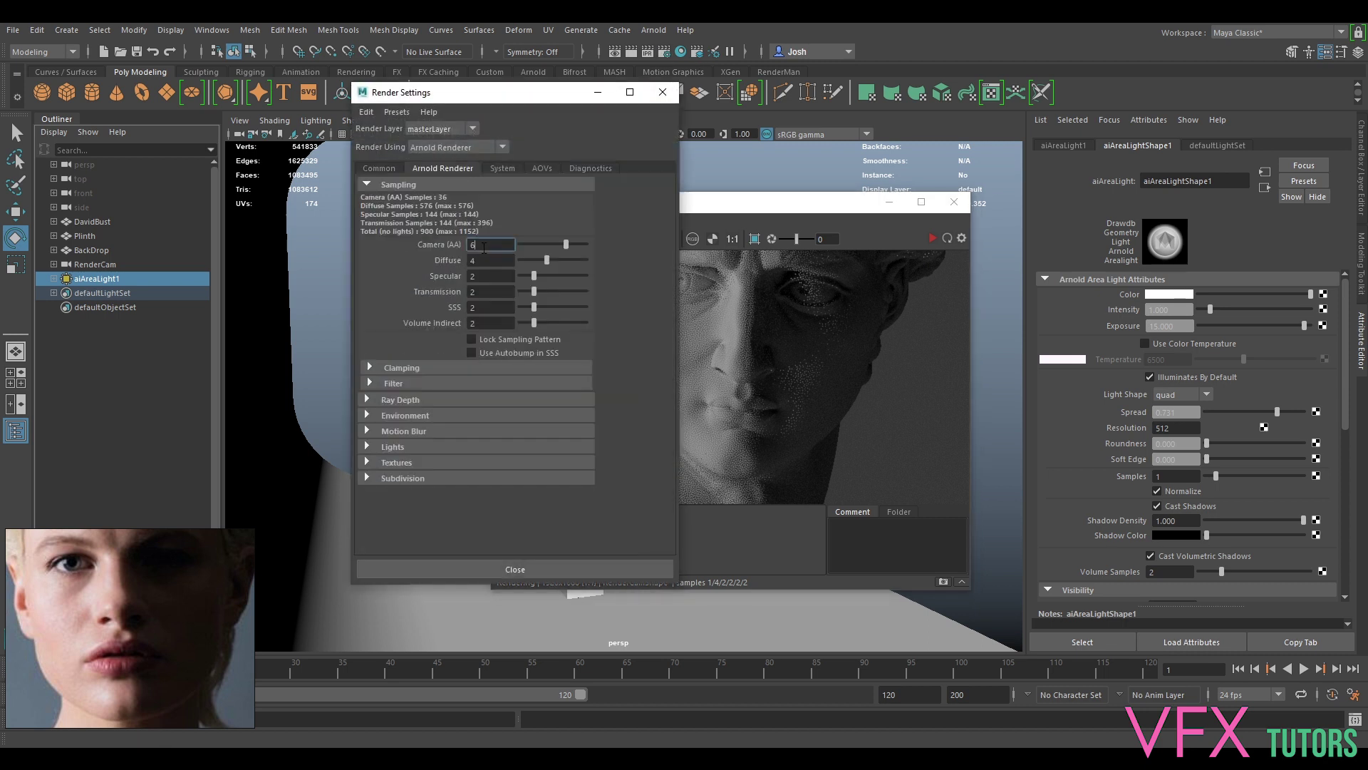
text(2)
key(BackSpace)
text(4)
click(499, 260)
key(BackSpace)
text(2)
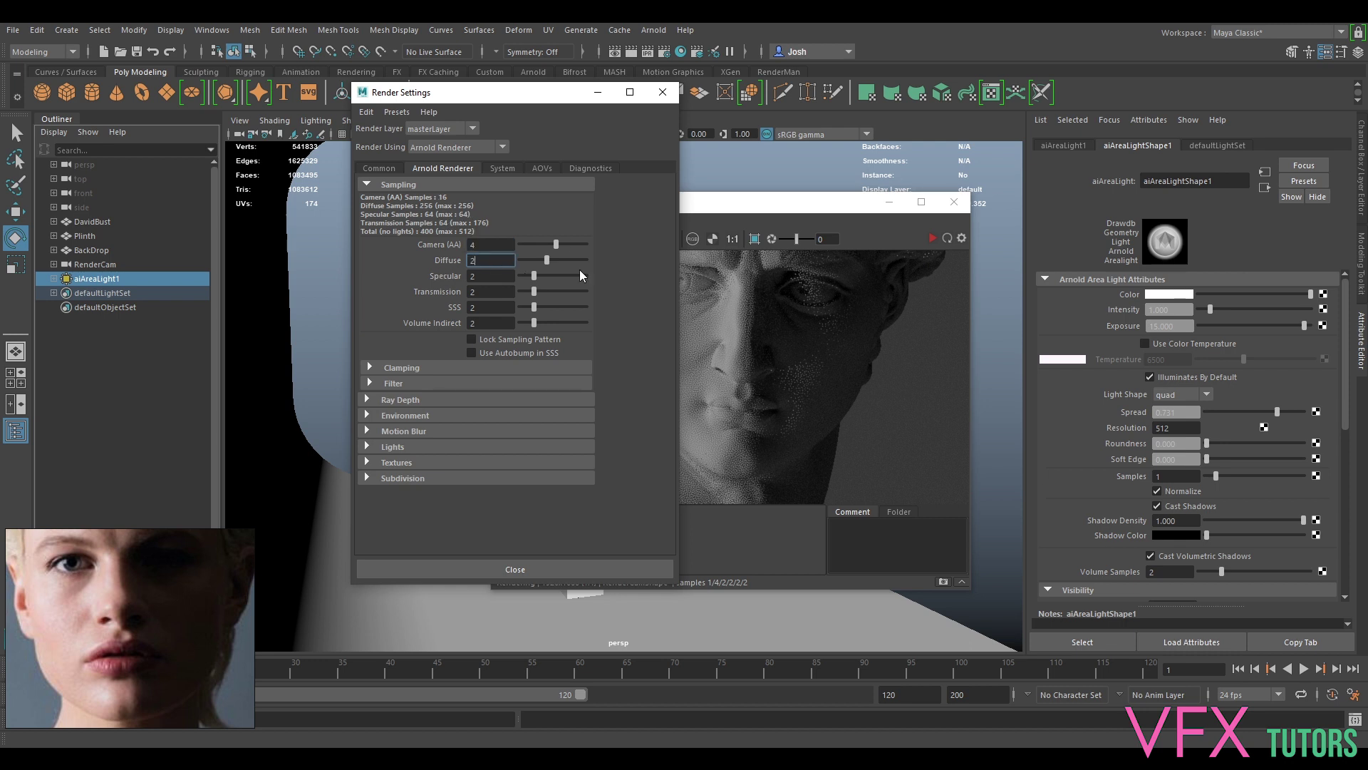
key(Return)
click(664, 93)
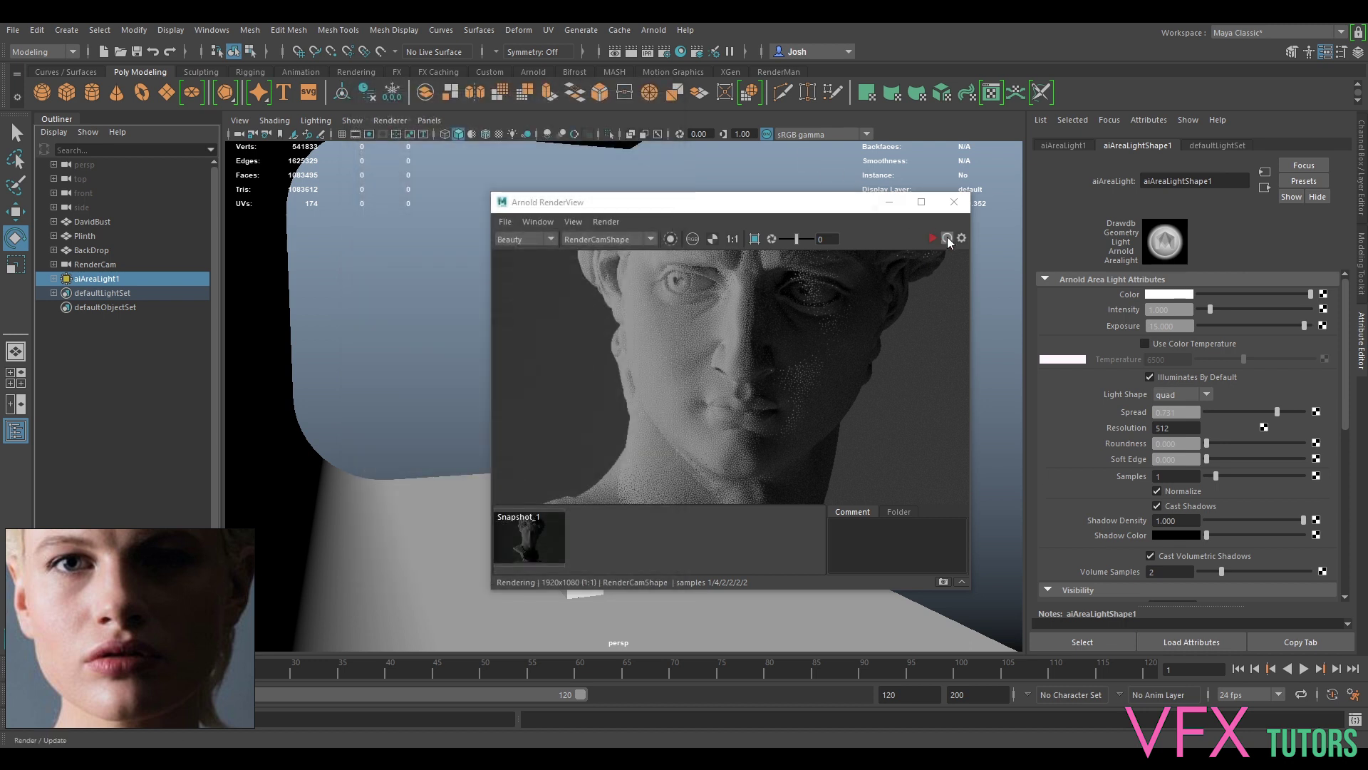
- Re-render the bust with the new sampling and move the render view aside to uncover the area light in the viewport
click(931, 239)
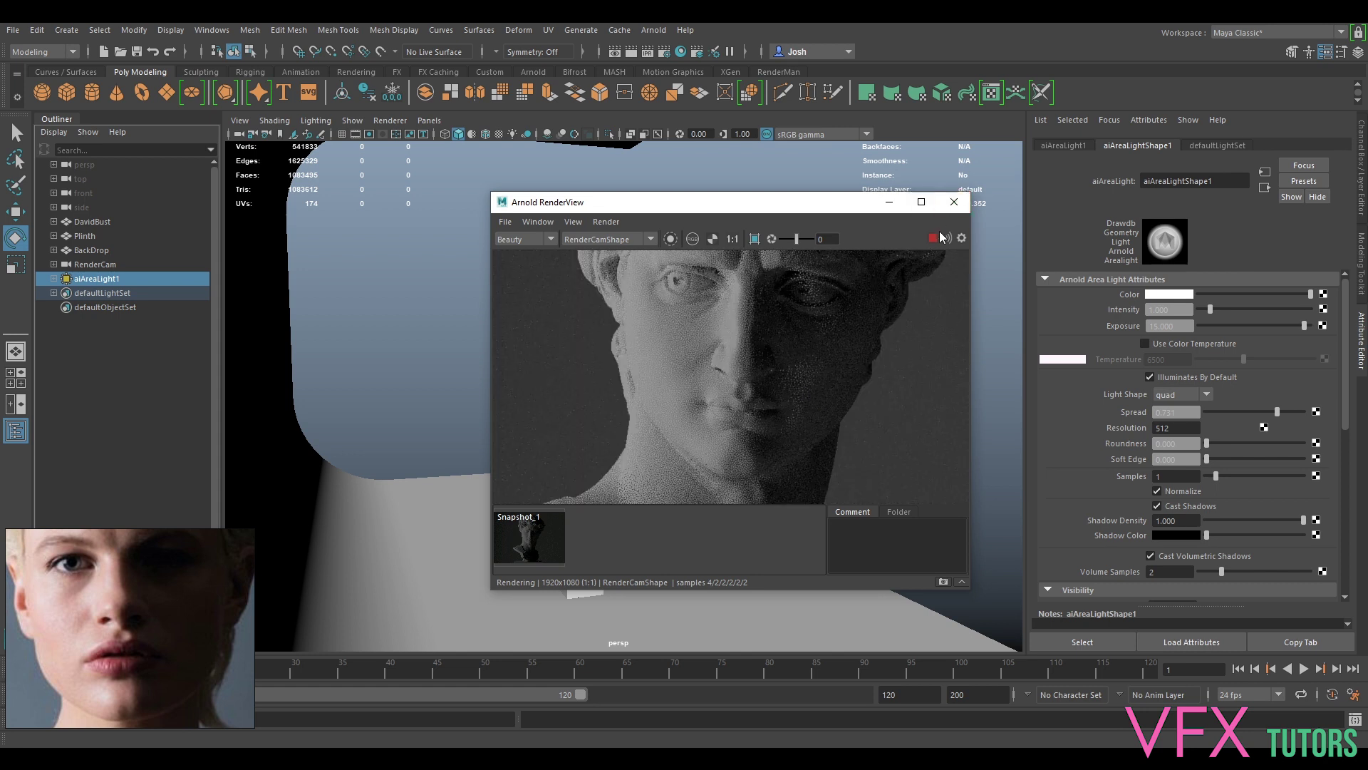
drag(842, 207, 1083, 223)
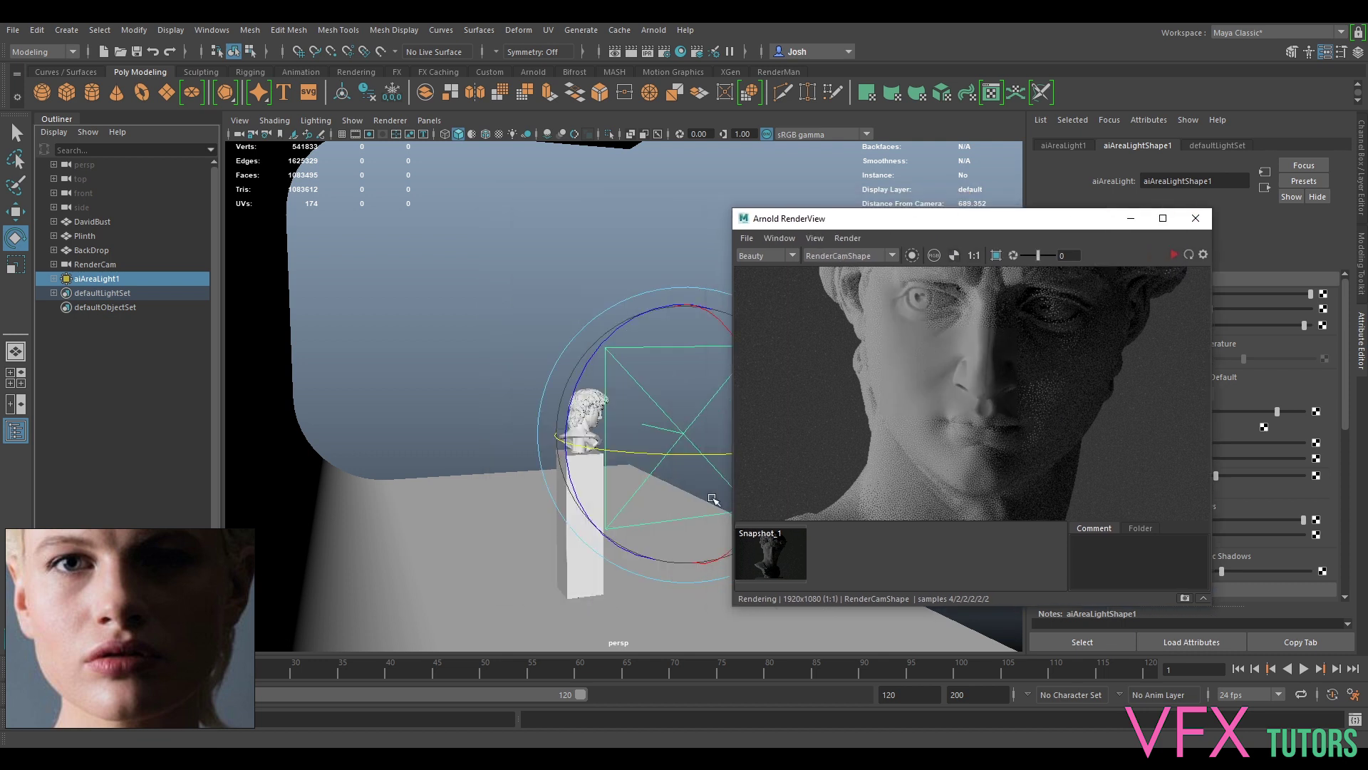
- Nudge the area light slightly along its X axis towards the bust and check the whole bust in the live render
alt+drag(668, 448, 549, 453)
key(w)
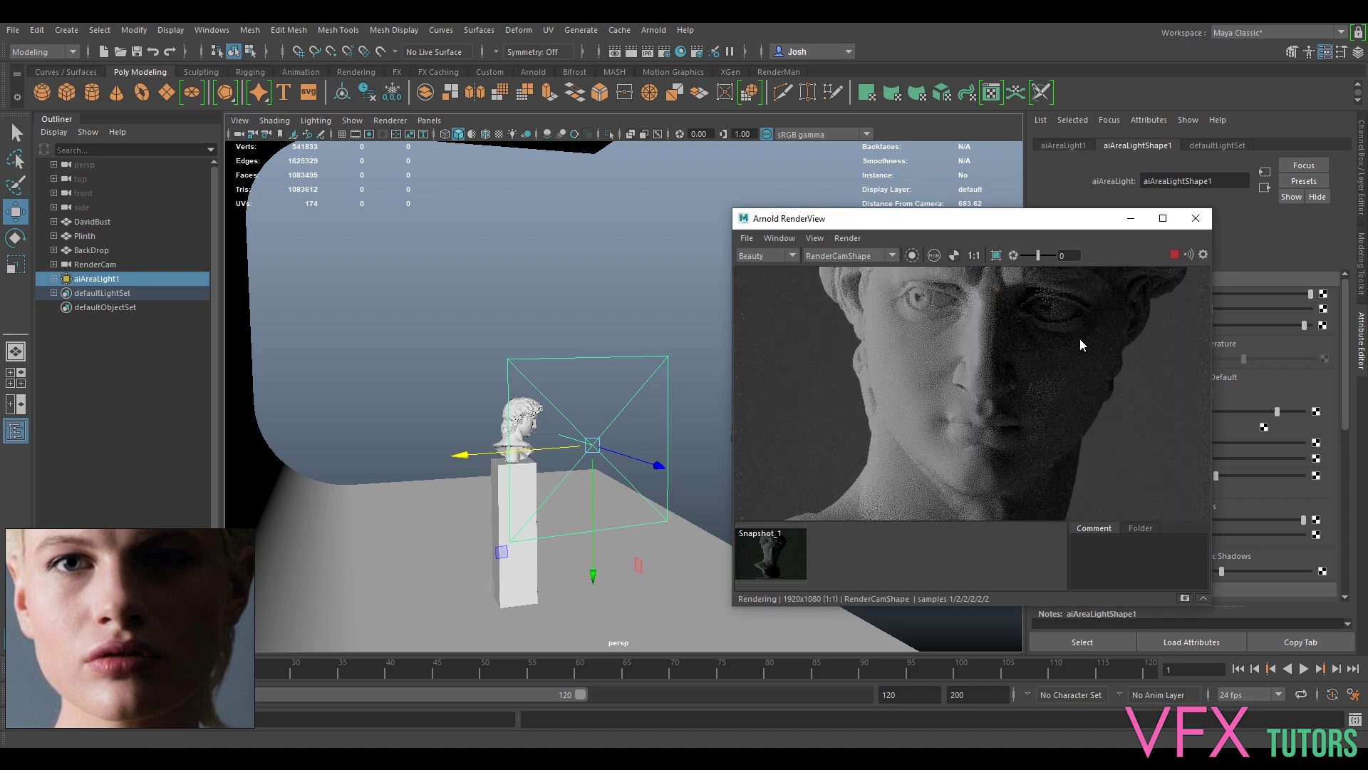
click(536, 450)
drag(536, 450, 530, 451)
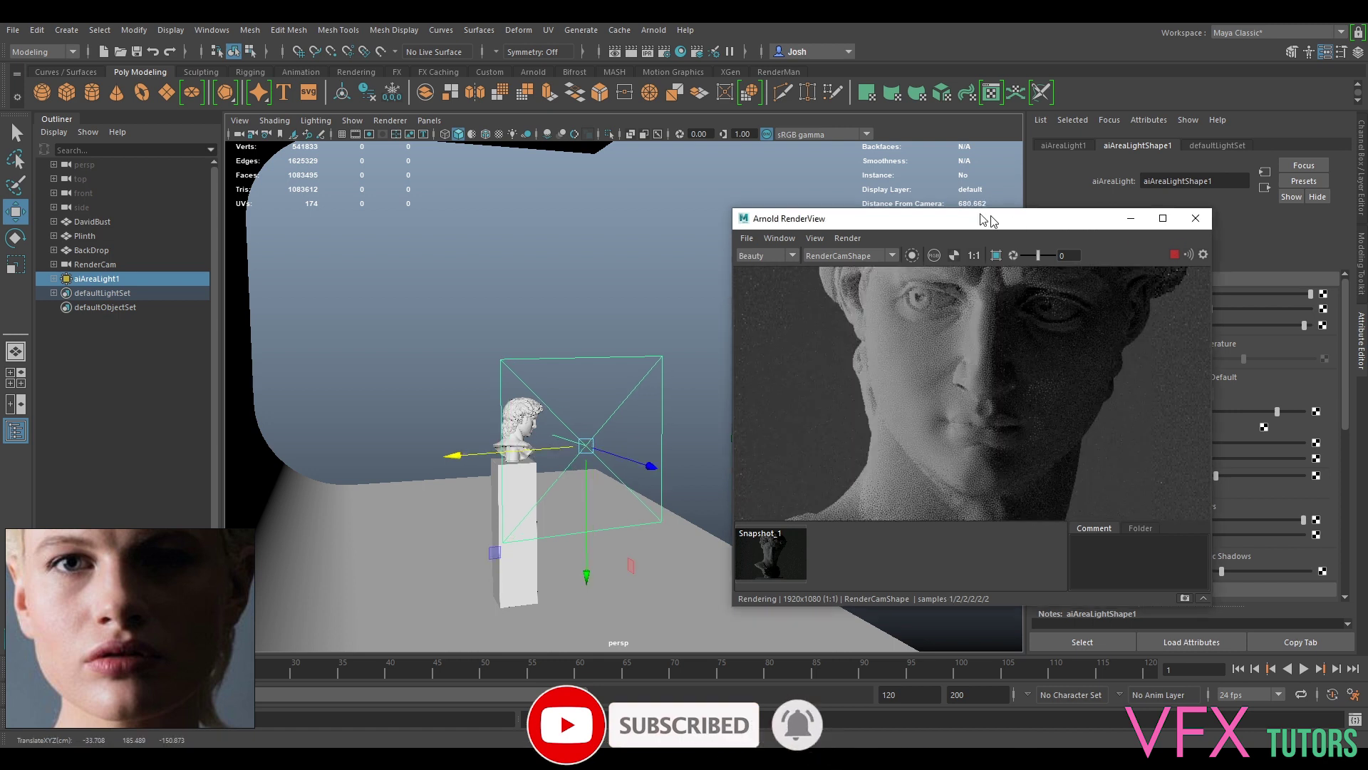
drag(987, 219, 904, 201)
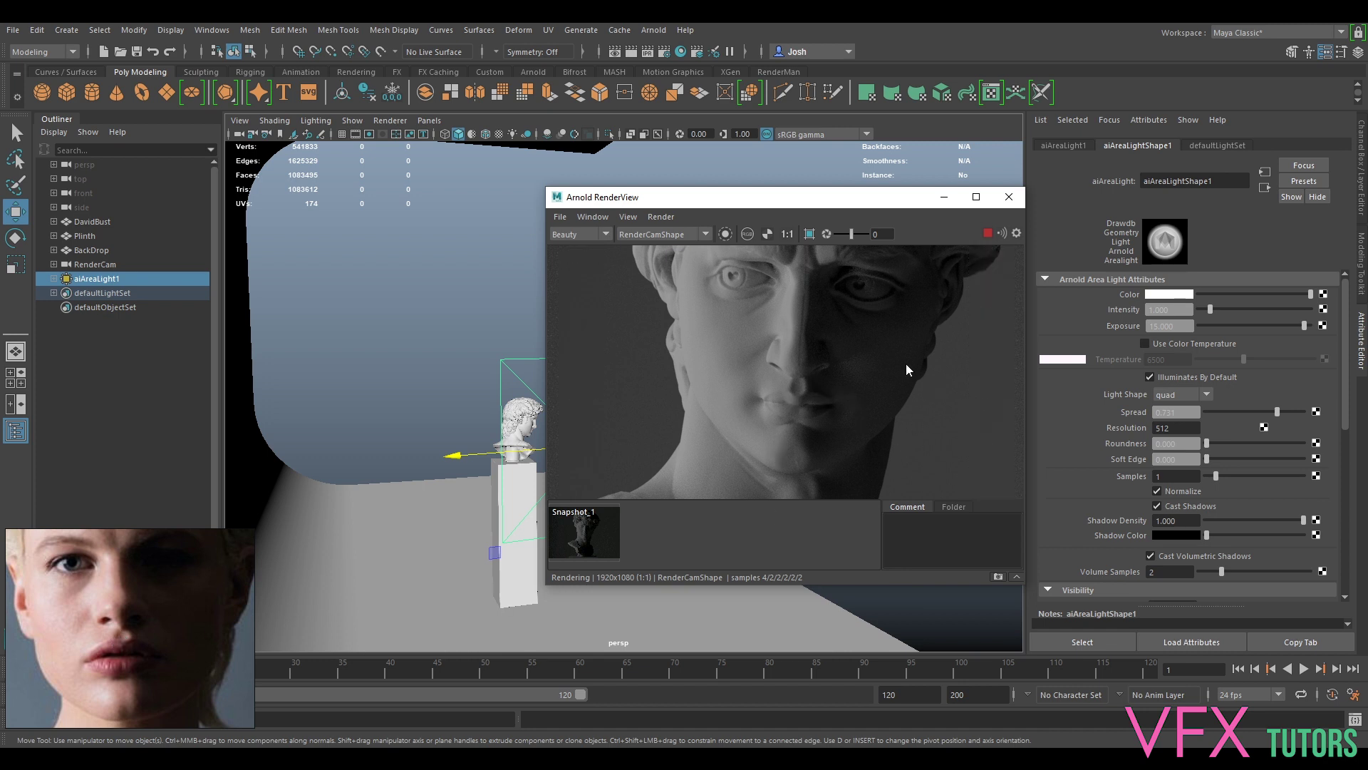
key(f)
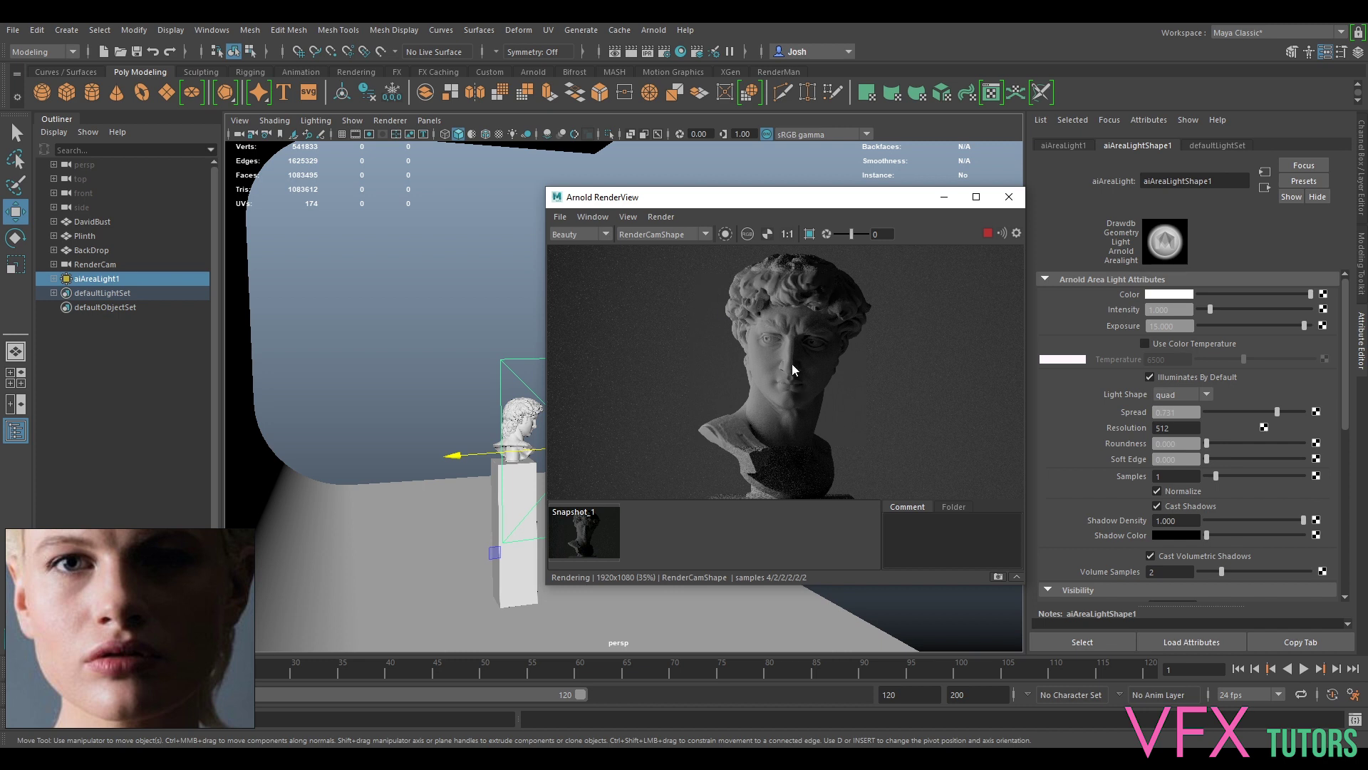
scroll(792, 364, up, 2)
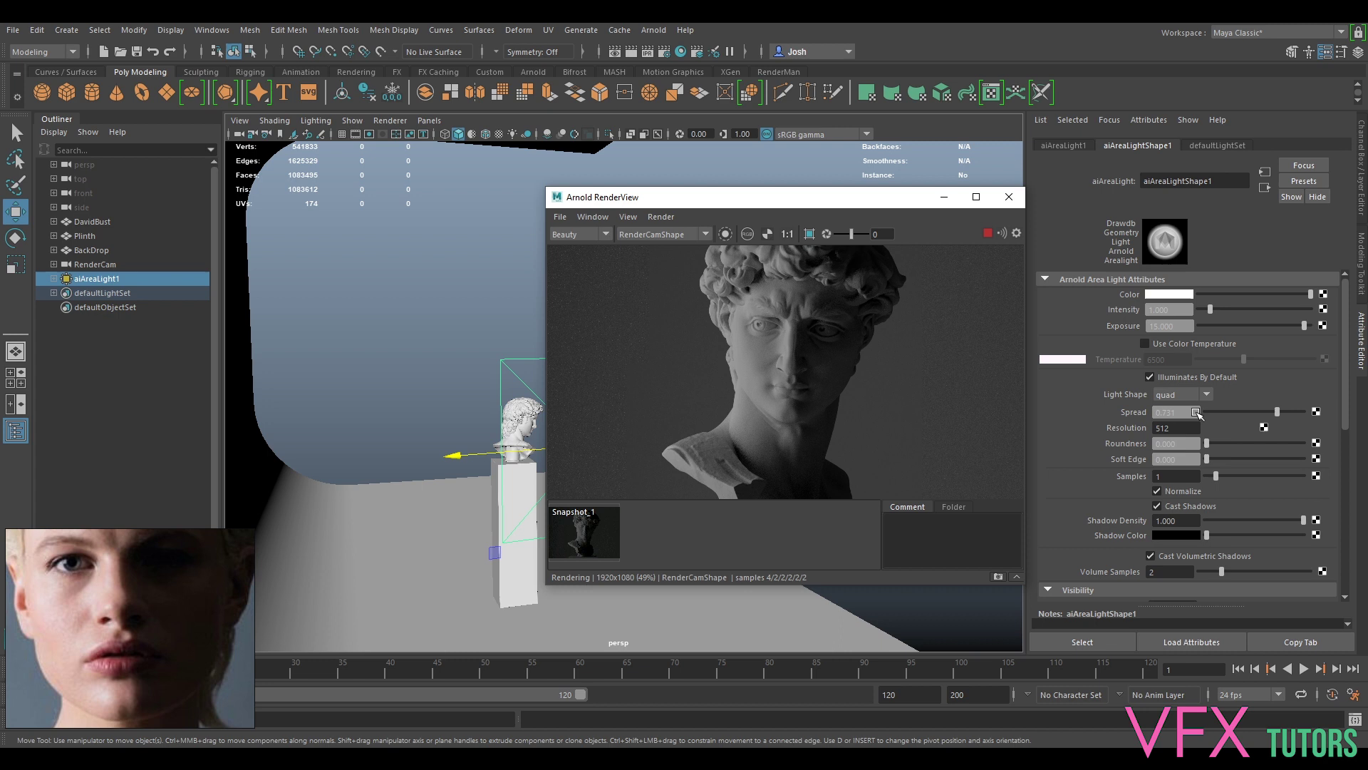
- Set the area light's exposure to 14.8, reduce its Spread further, and check the shadow across the face
click(1189, 325)
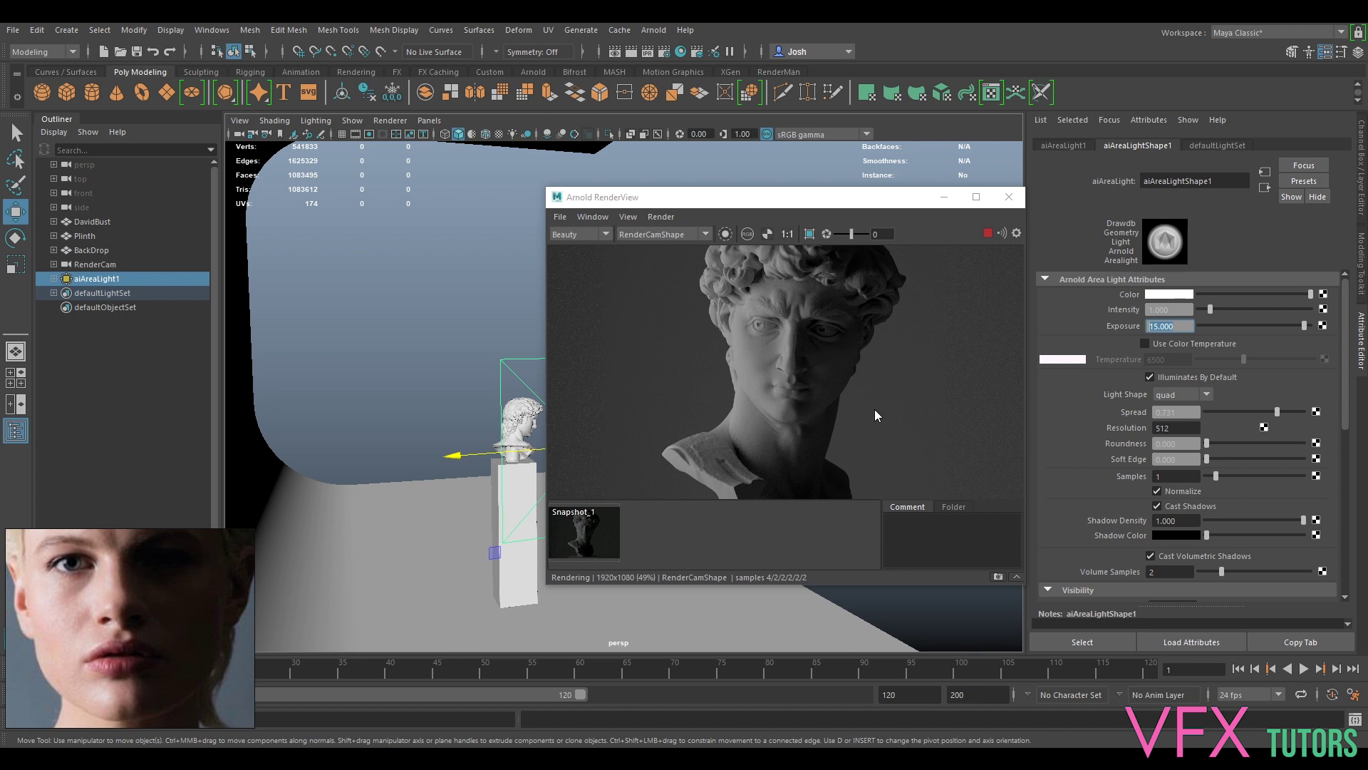
text(14.8)
key(Return)
mouse_move(1274, 411)
mouse_down()
mouse_move(1307, 415)
mouse_move(1254, 416)
mouse_up()
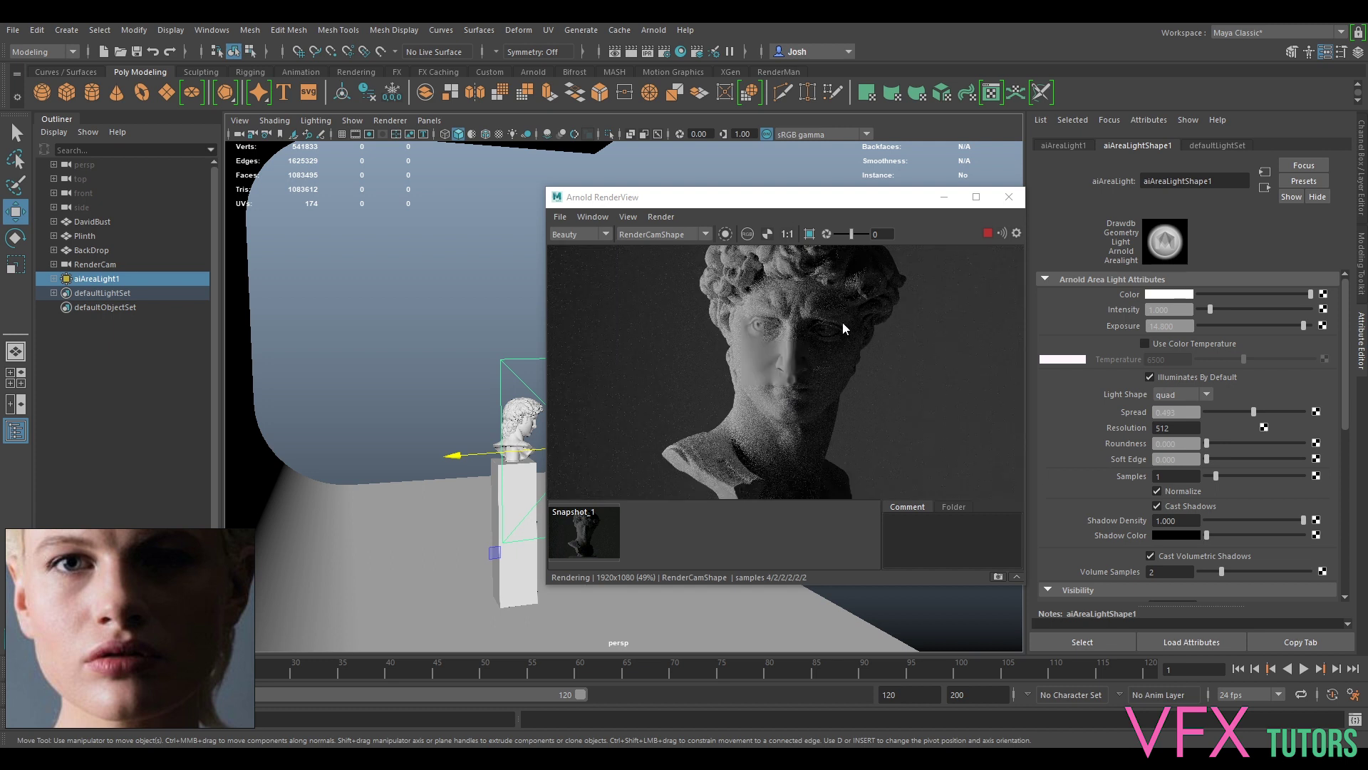
scroll(787, 378, up, 2)
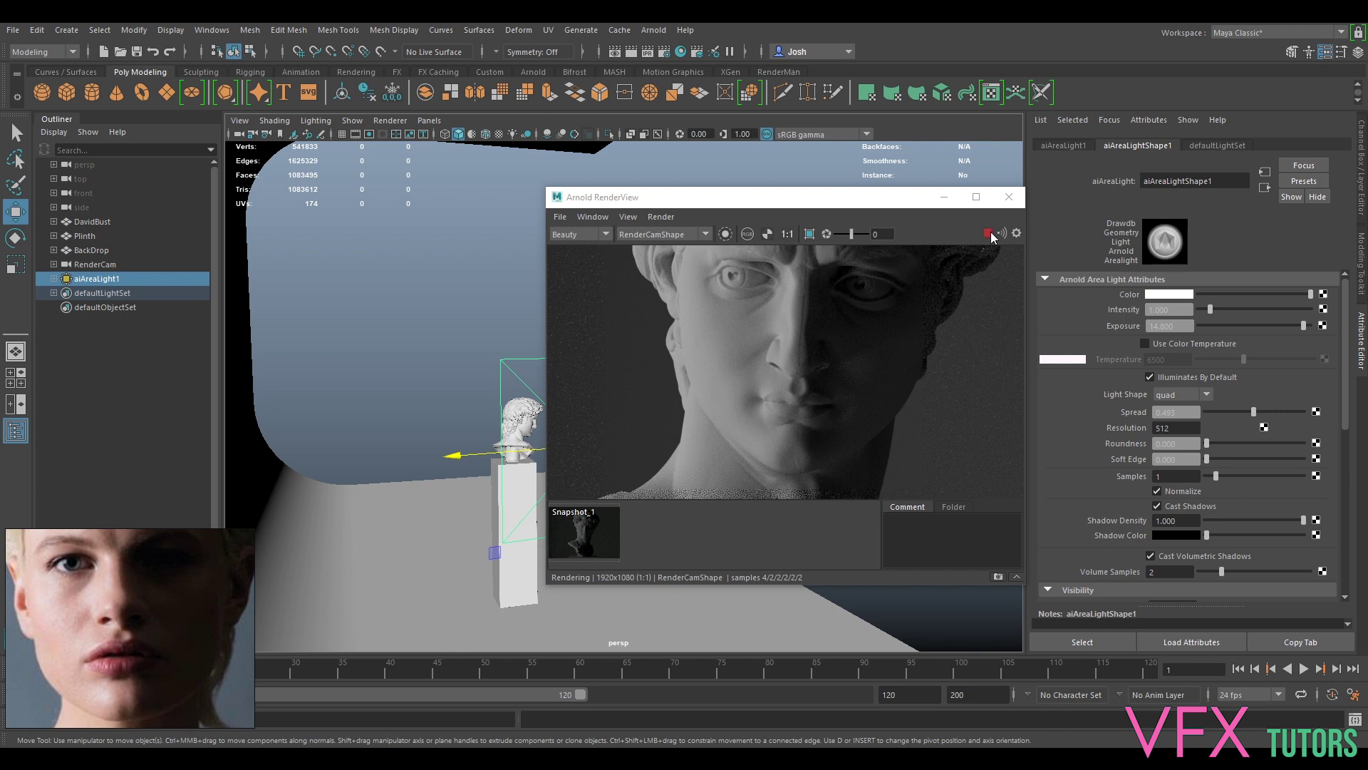
- Move the render view off the viewport, raise the area light slightly and nudge it along its X axis
drag(886, 205, 1070, 153)
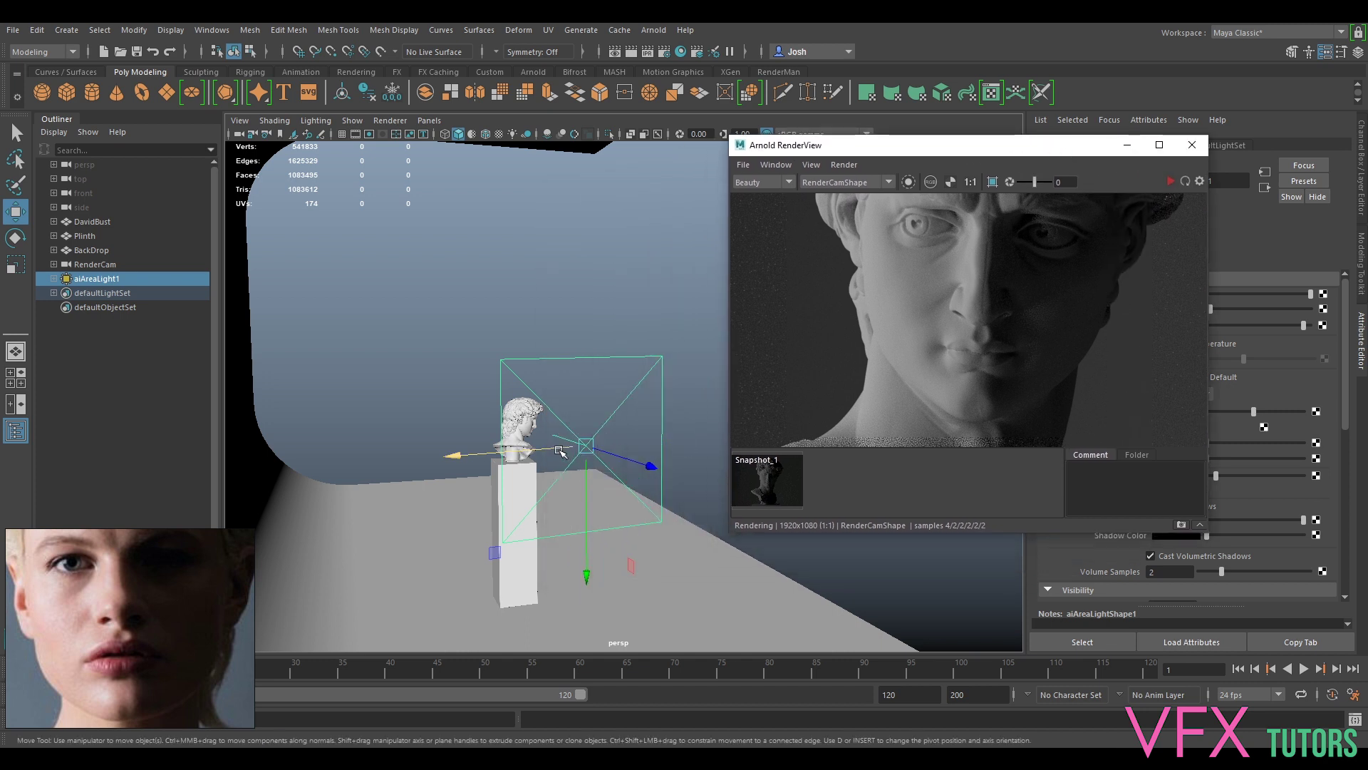
drag(557, 450, 583, 473)
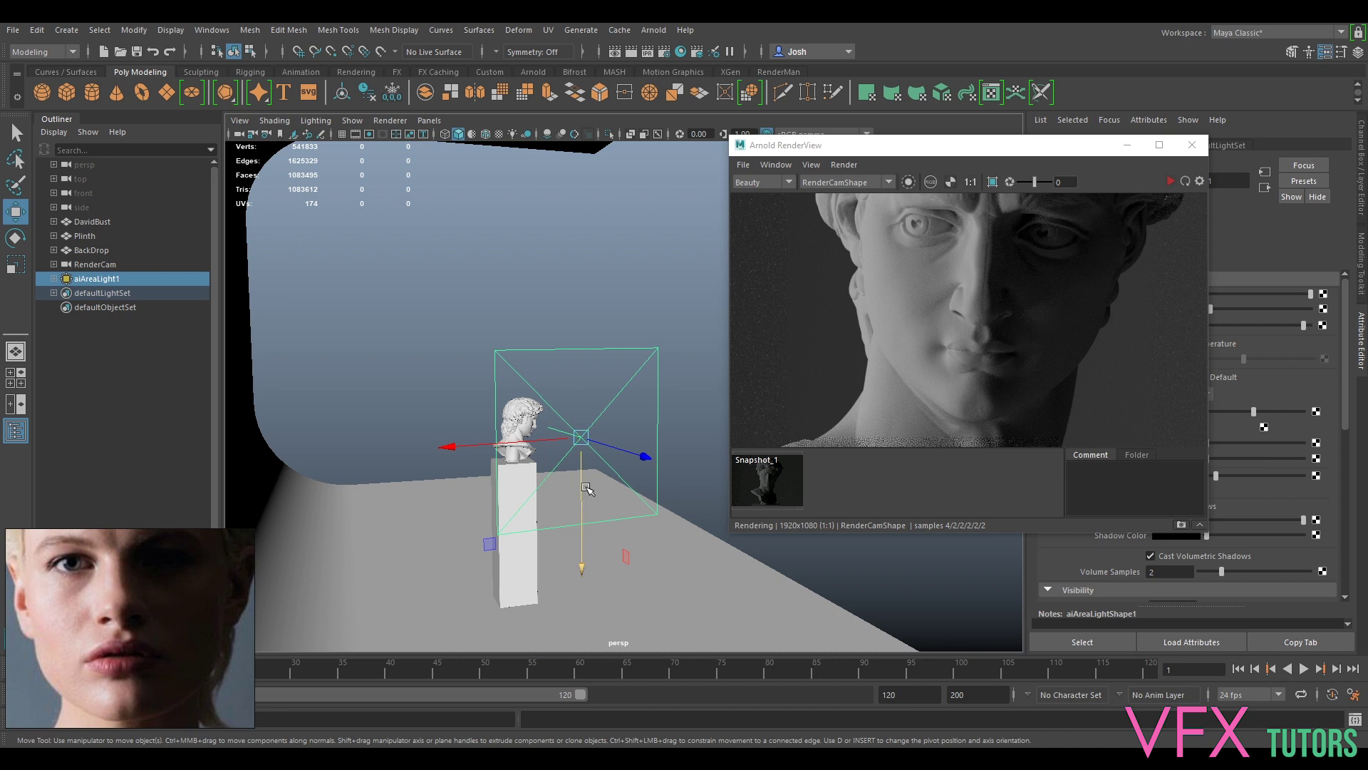
drag(583, 490, 582, 485)
drag(545, 432, 543, 432)
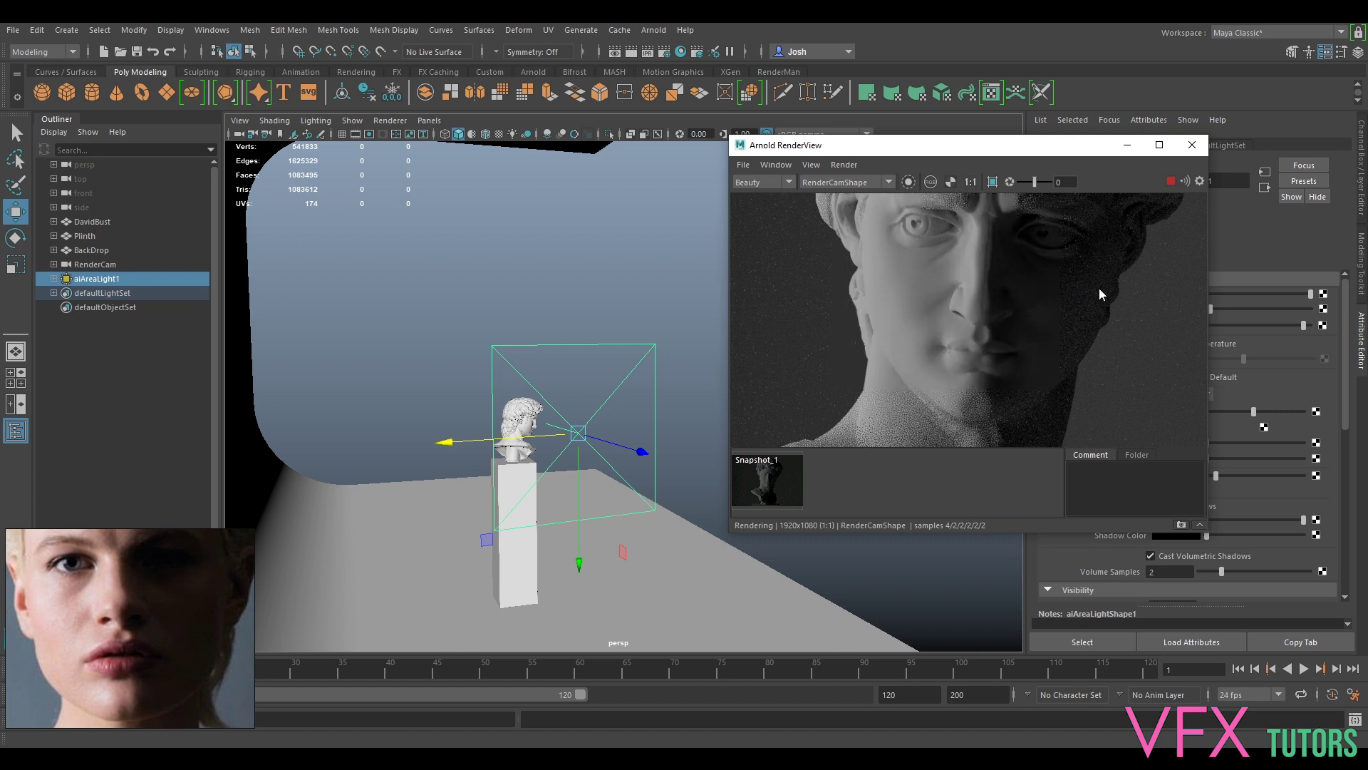
- Examine the render from full bust to close-ups of the eyes, nose and mouth, comparing the shadows with the portrait reference
scroll(1040, 312, down, 2)
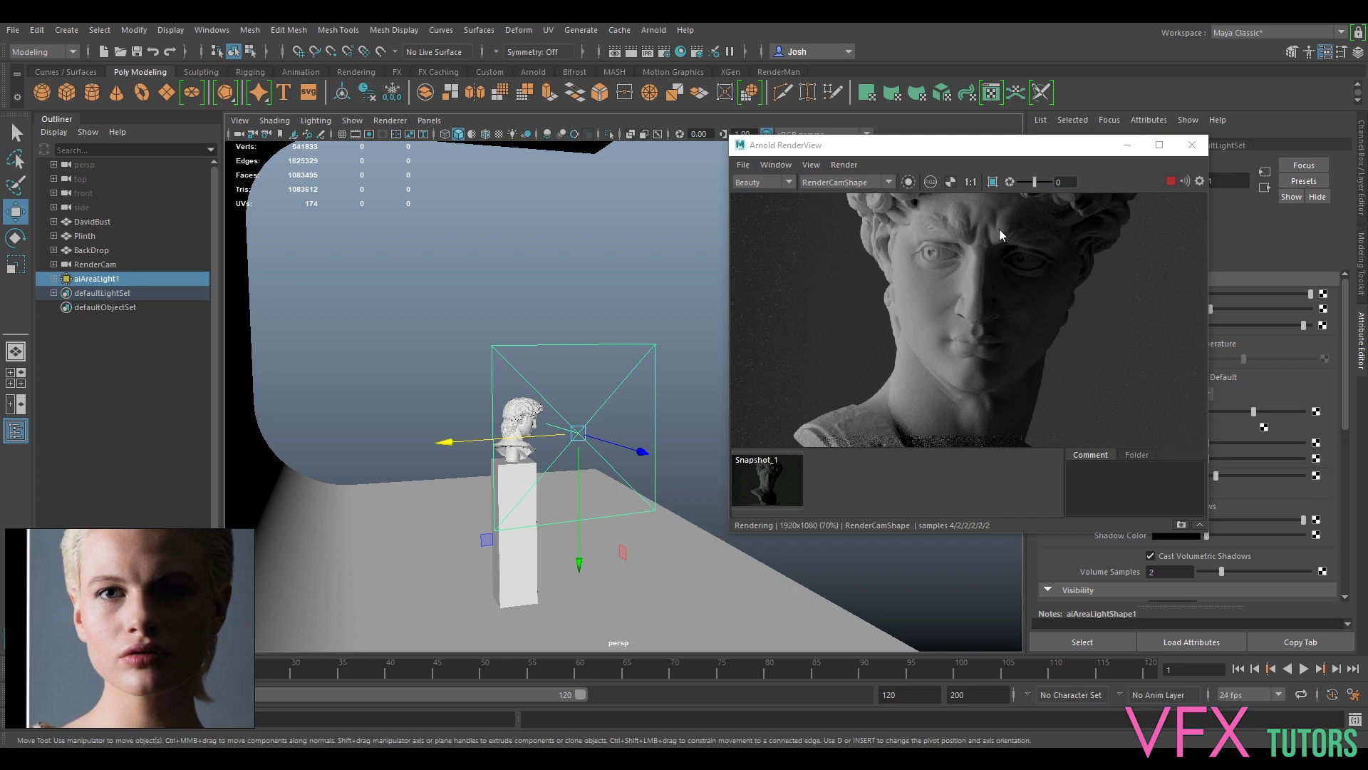
click(1010, 357)
scroll(1012, 357, down, 2)
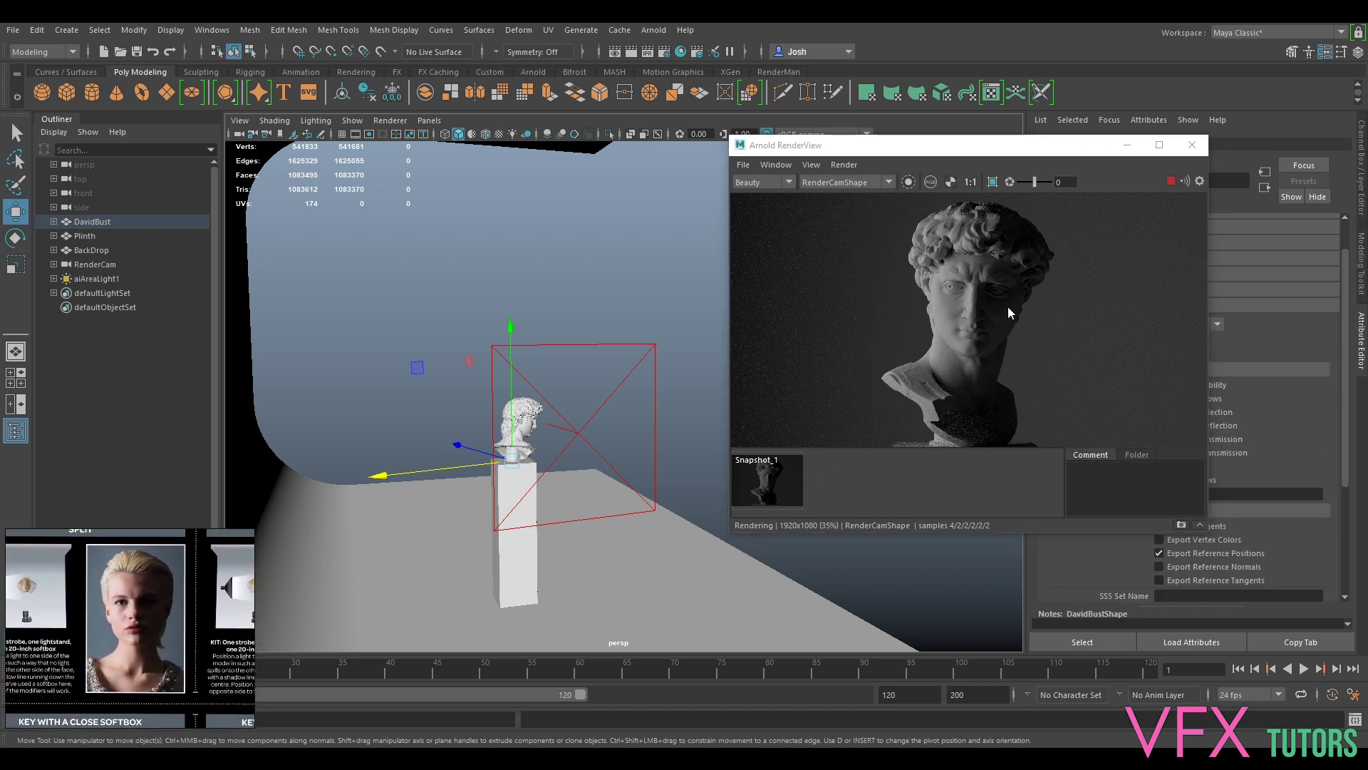
scroll(1011, 314, up, 1)
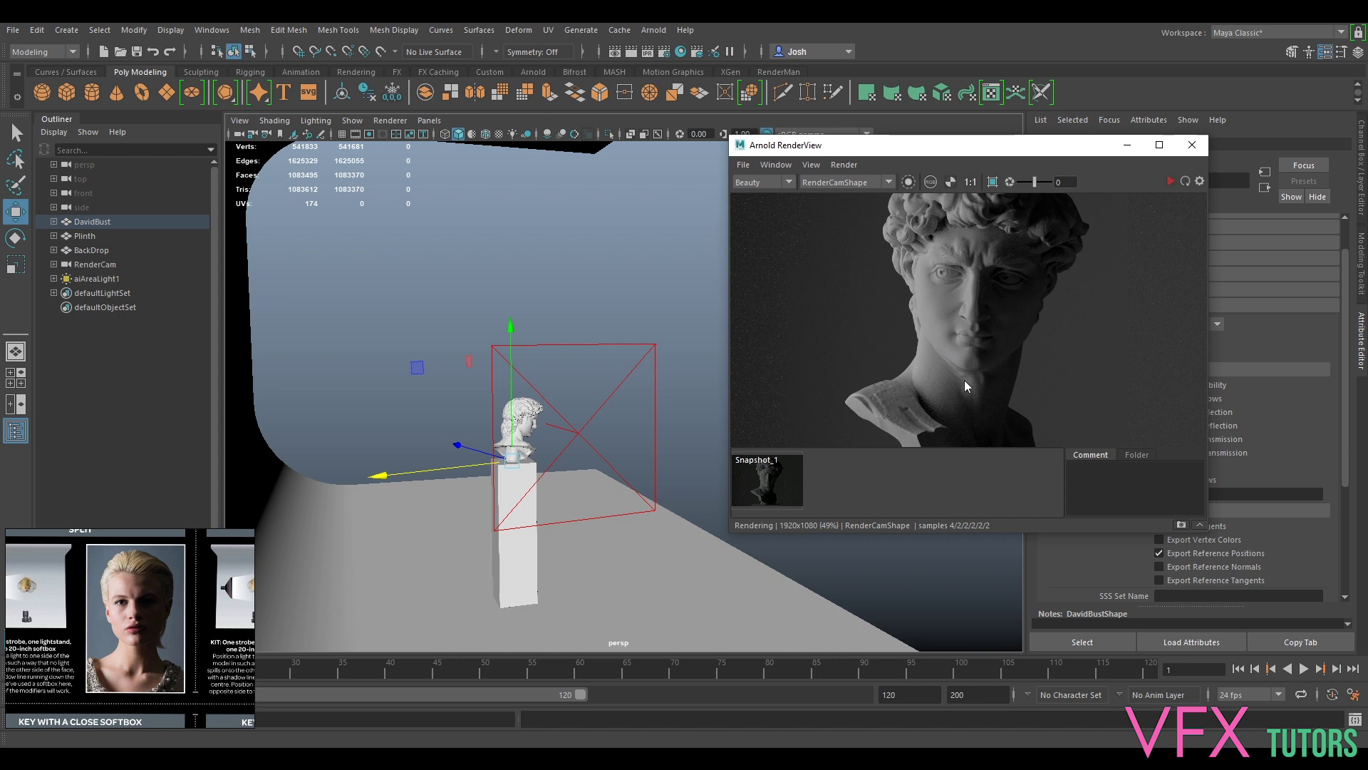
scroll(1070, 284, up, 2)
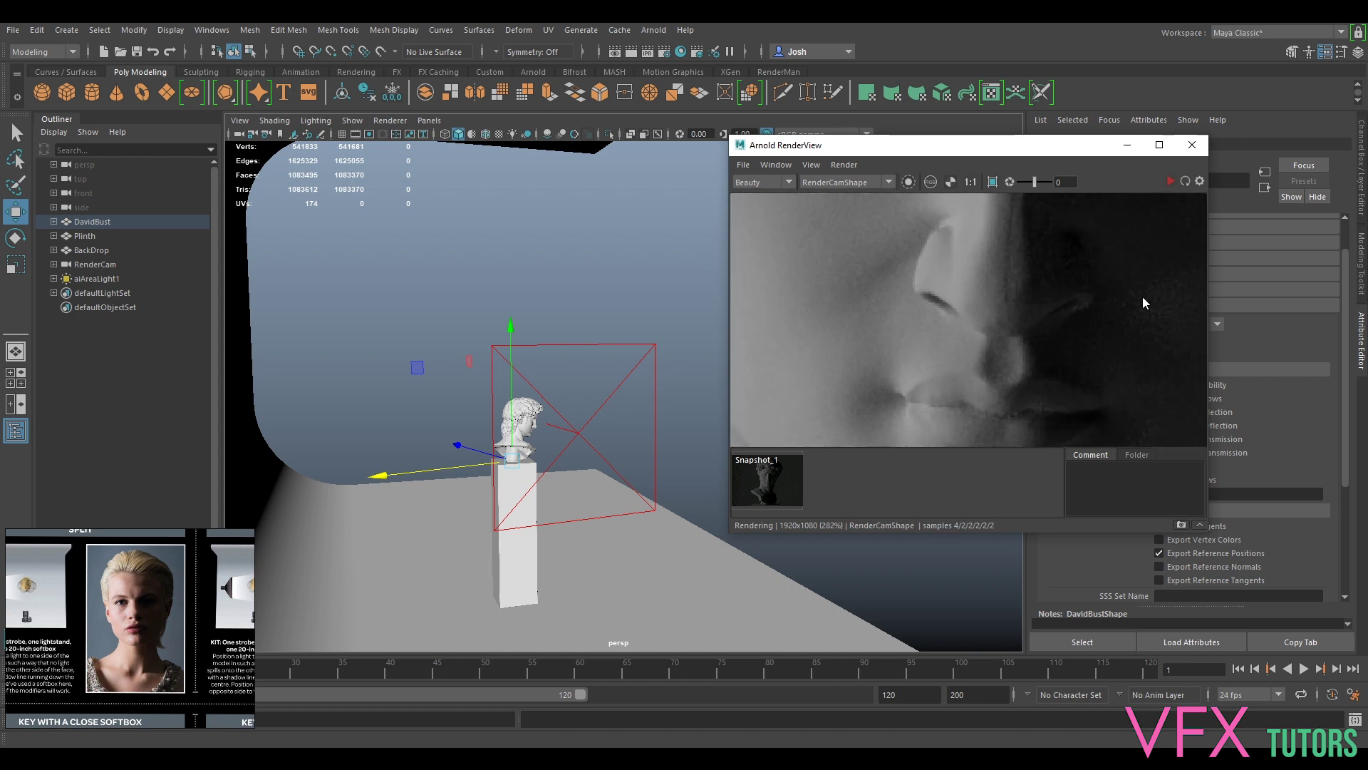
middle_drag(1142, 296, 1097, 265)
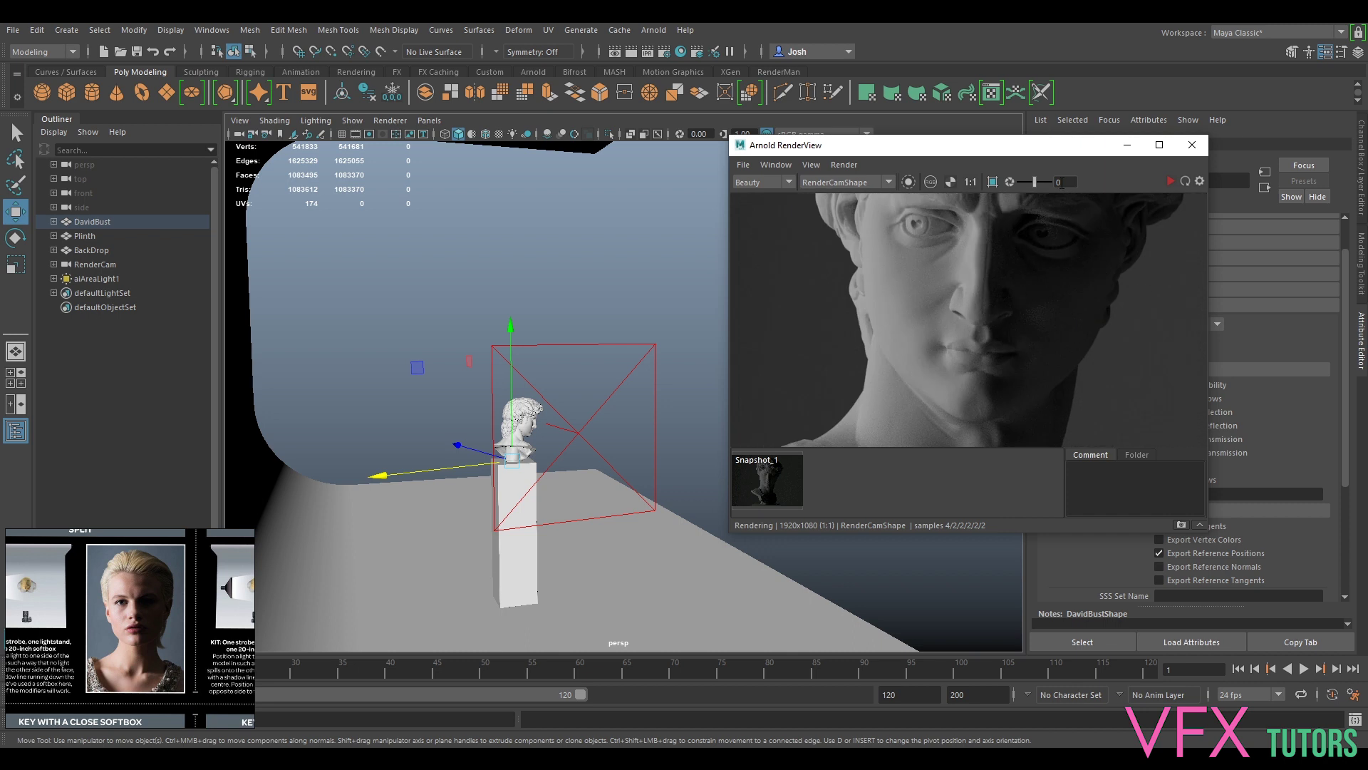
scroll(982, 258, up, 3)
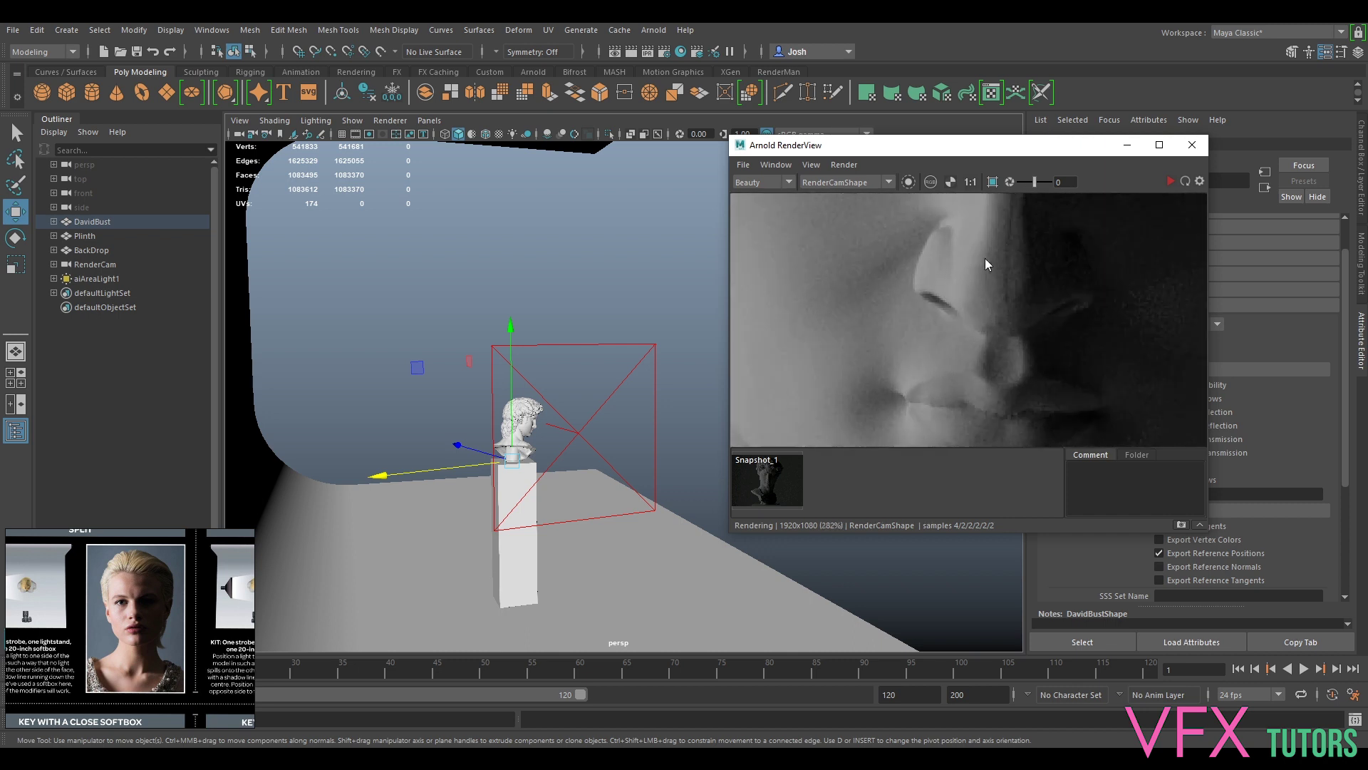
scroll(1046, 276, down, 2)
middle_drag(1046, 277, 943, 426)
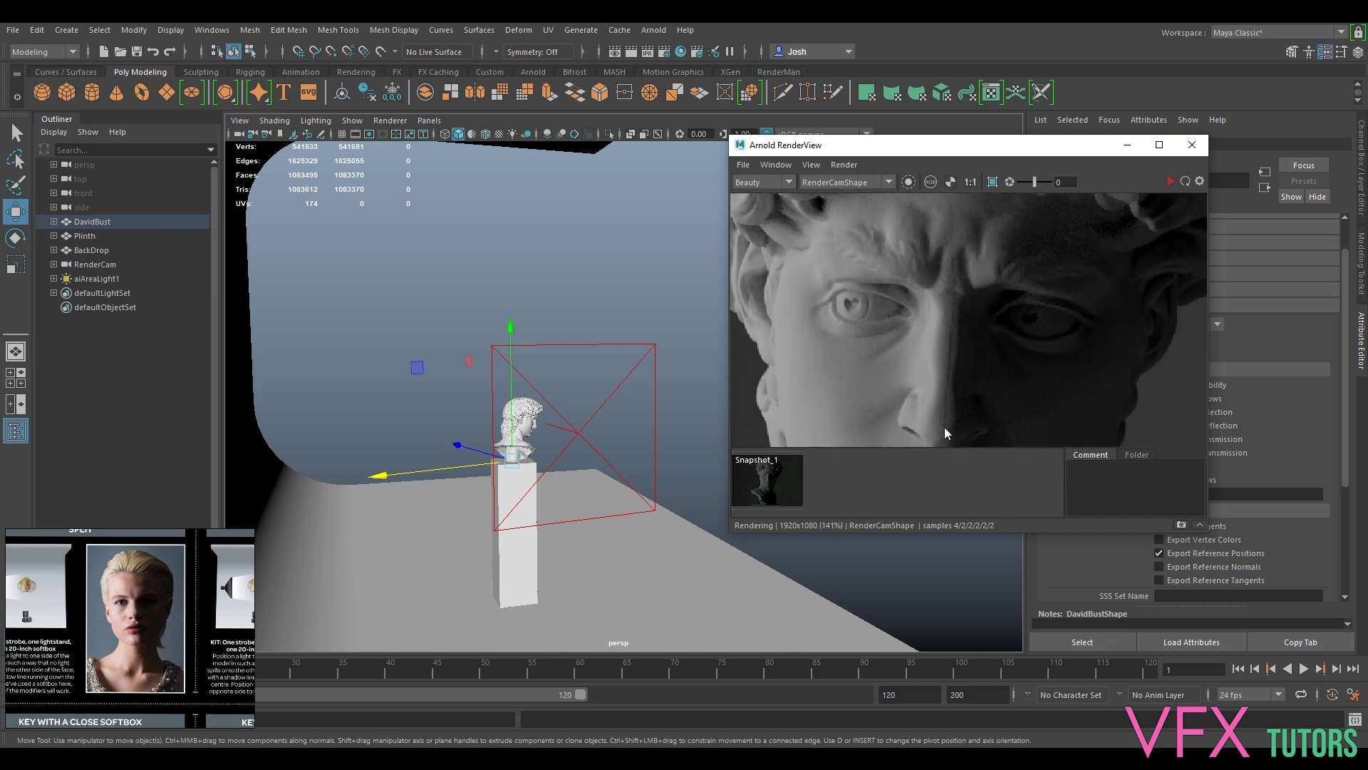
scroll(1059, 368, down, 10)
click(1033, 382)
scroll(1032, 242, down, 1)
middle_drag(993, 296, 1023, 245)
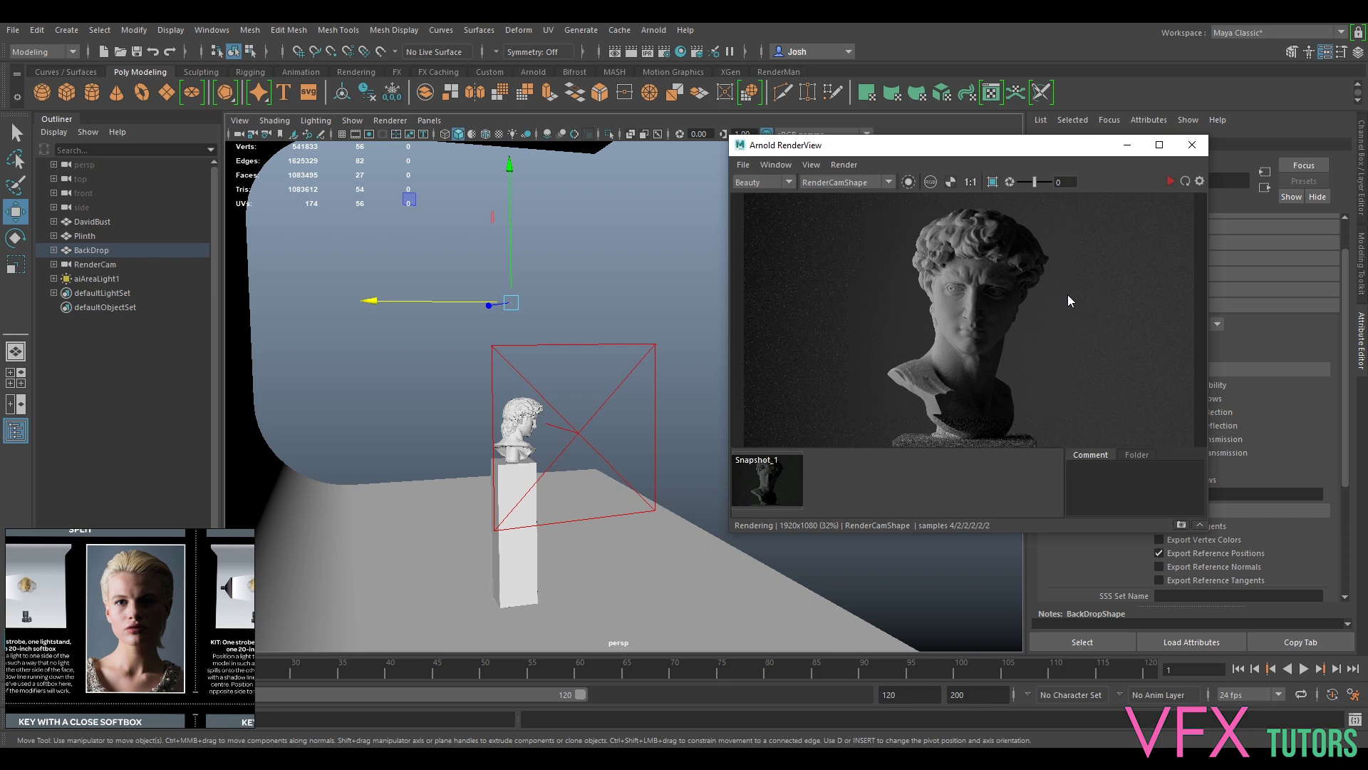
- Review the Split and Split with Fill setups on the reference sheet against the rendered bust
drag(245, 611, 107, 613)
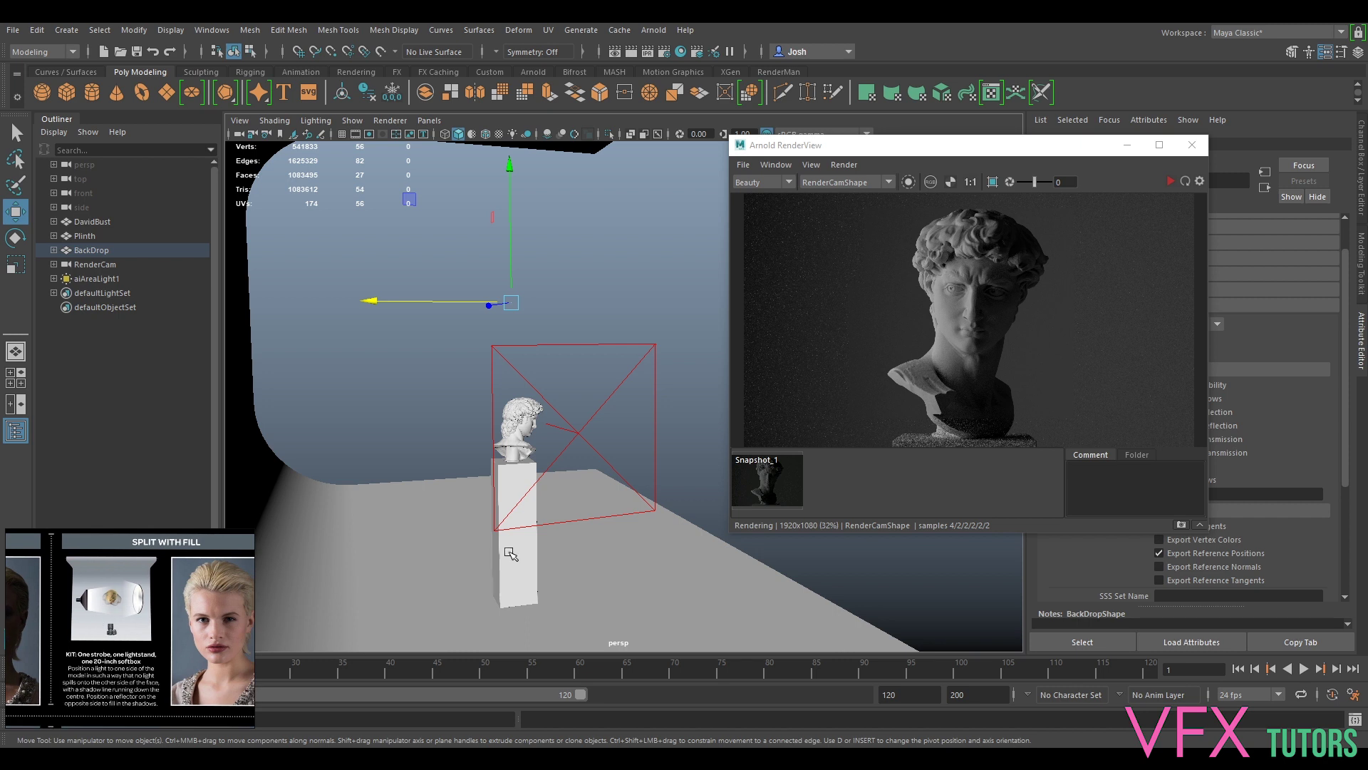
drag(103, 645, 283, 645)
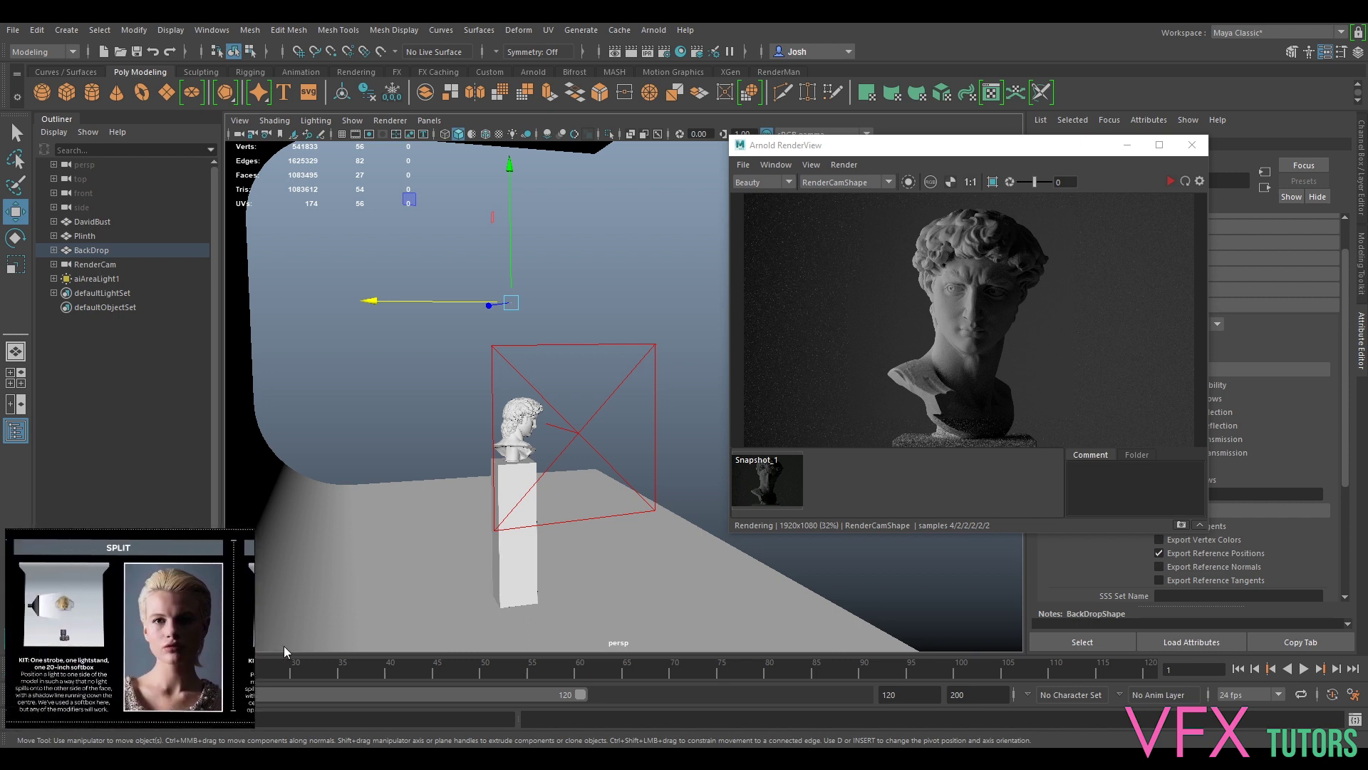
mouse_move(157, 660)
mouse_down()
mouse_move(212, 510)
mouse_move(178, 677)
mouse_up()
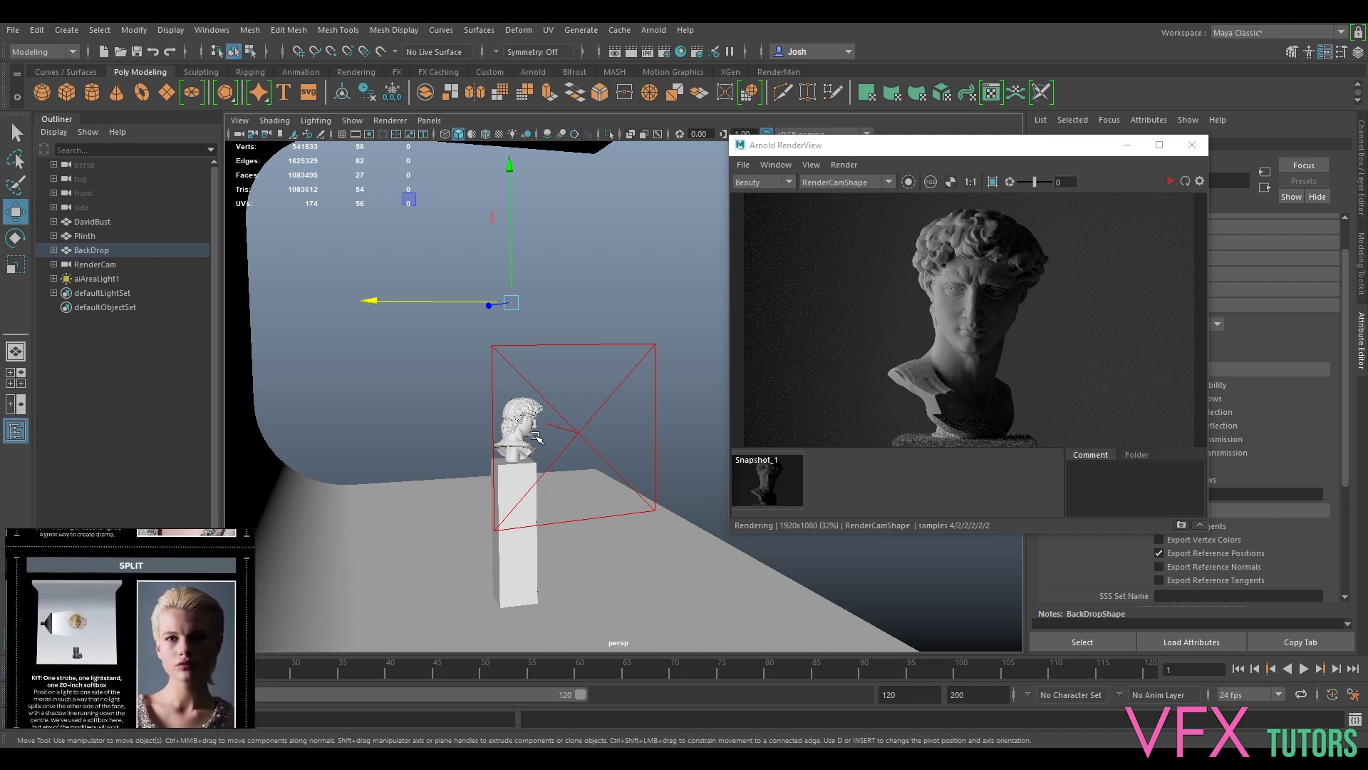
drag(208, 631, 202, 662)
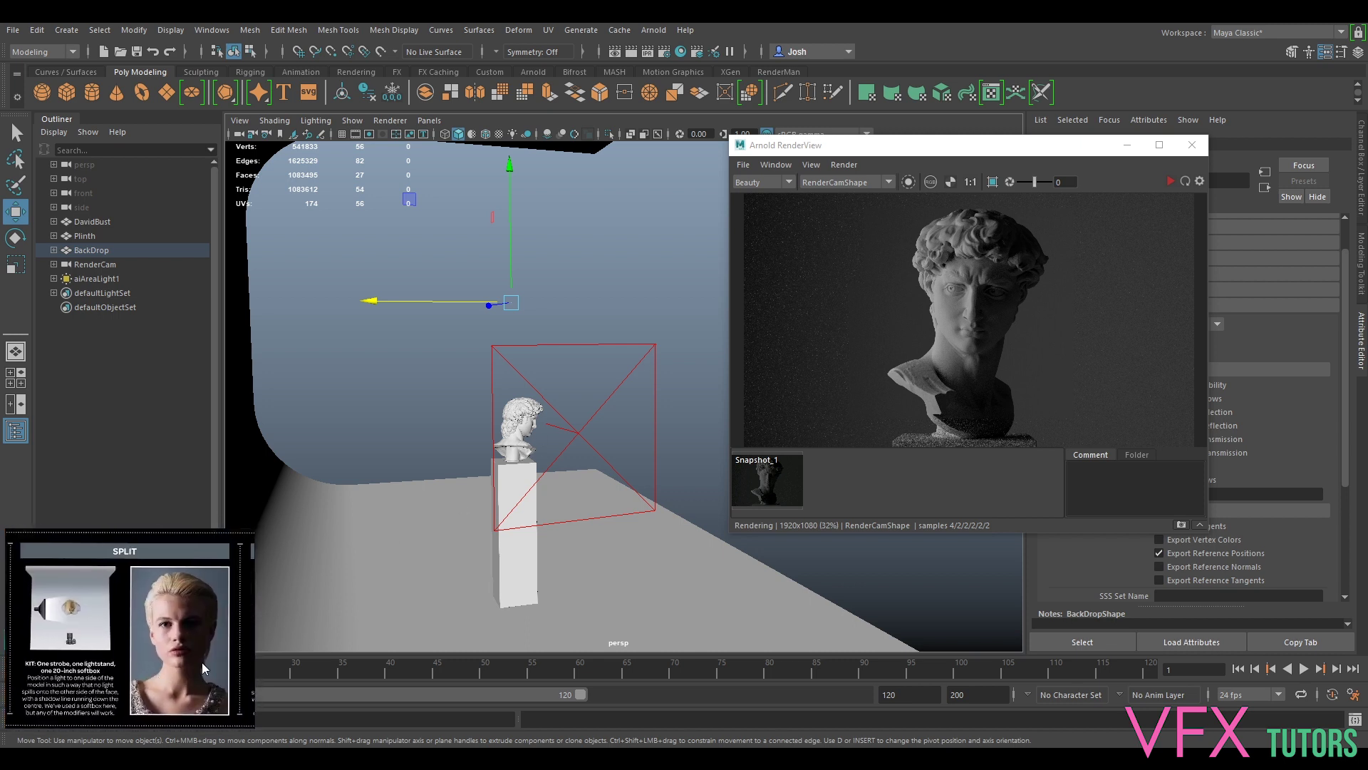